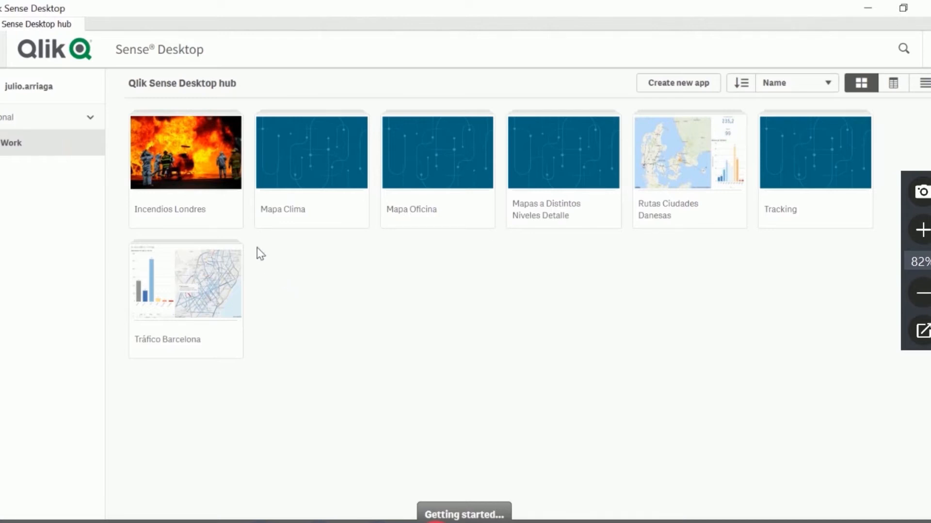
Step: Open the Incendios Londres app and display its sheet Tablero principal de incidentes
left_click(207, 160)
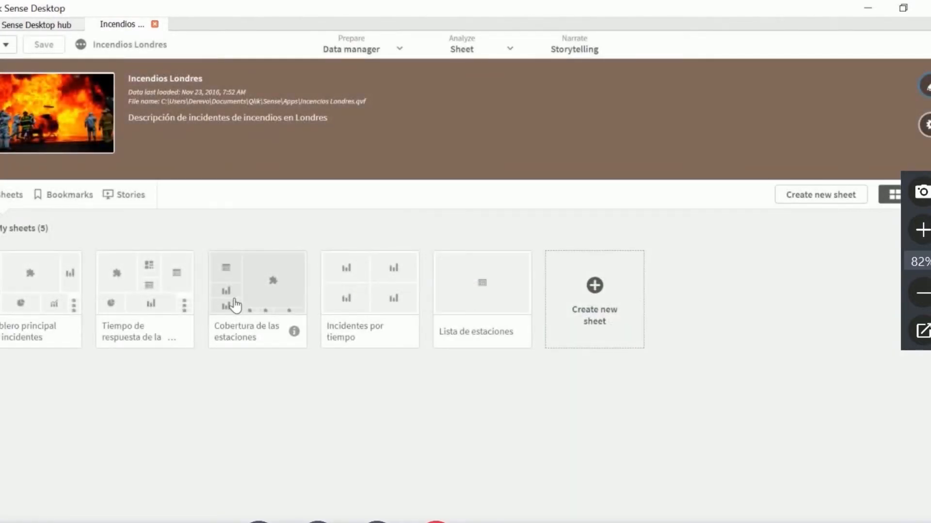
left_click(30, 287)
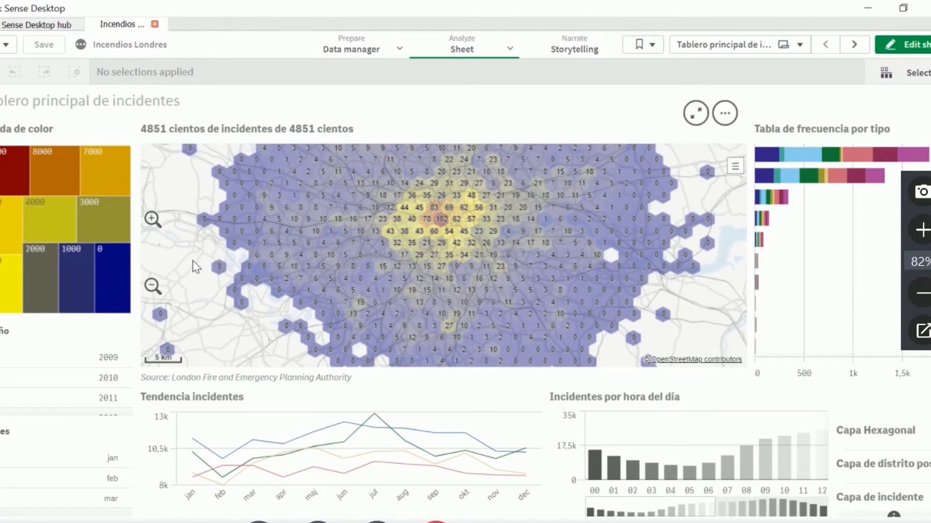
Step: Examine the incident counts per hexagon on the London map at regional and city scale
scroll(193, 263, "down", 2)
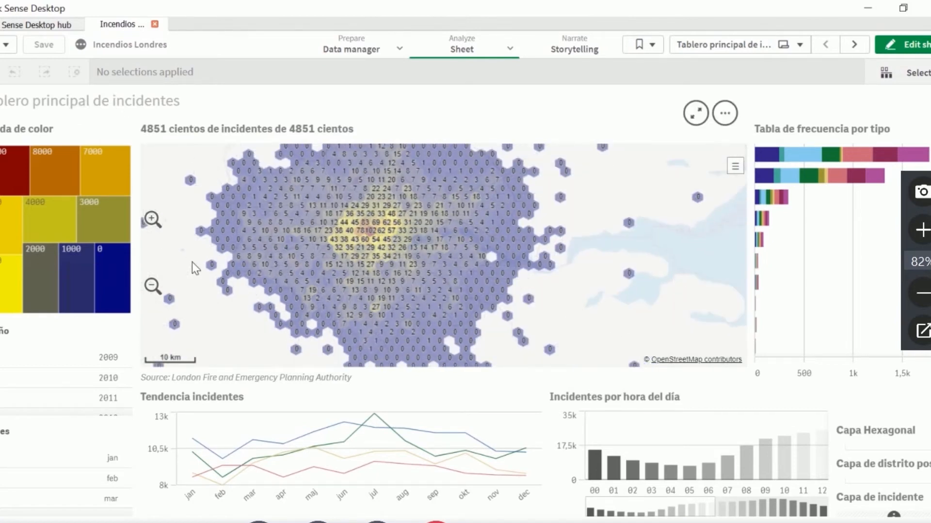
scroll(192, 263, "down", 1)
left_click_drag(194, 266, 228, 261)
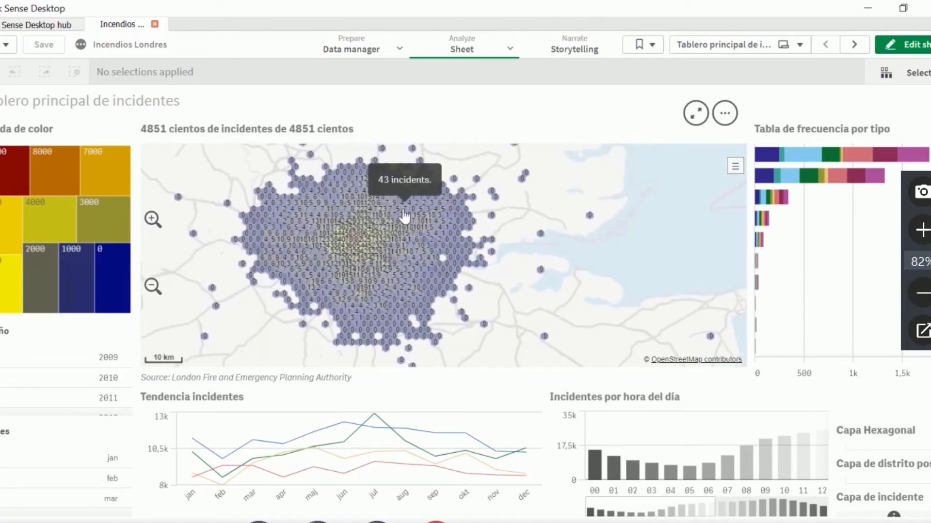
scroll(400, 231, "down", 2)
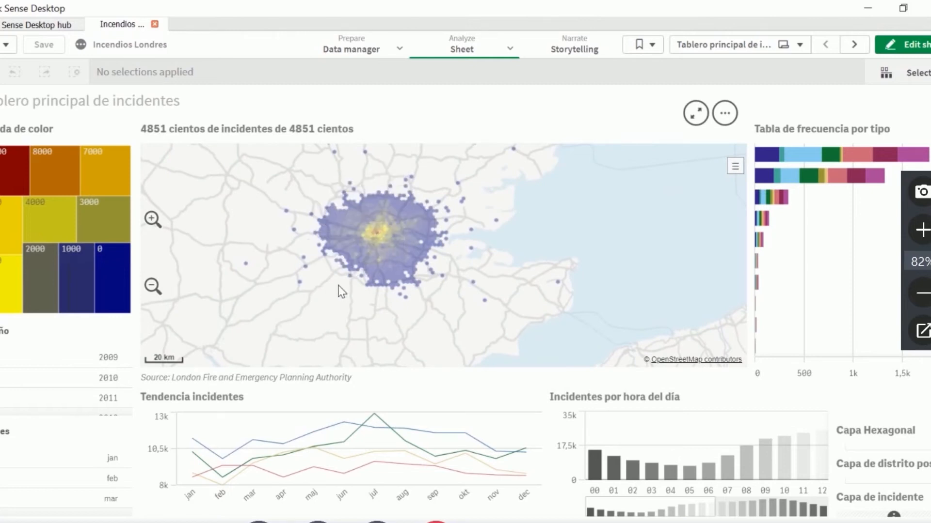
scroll(340, 255, "up", 1)
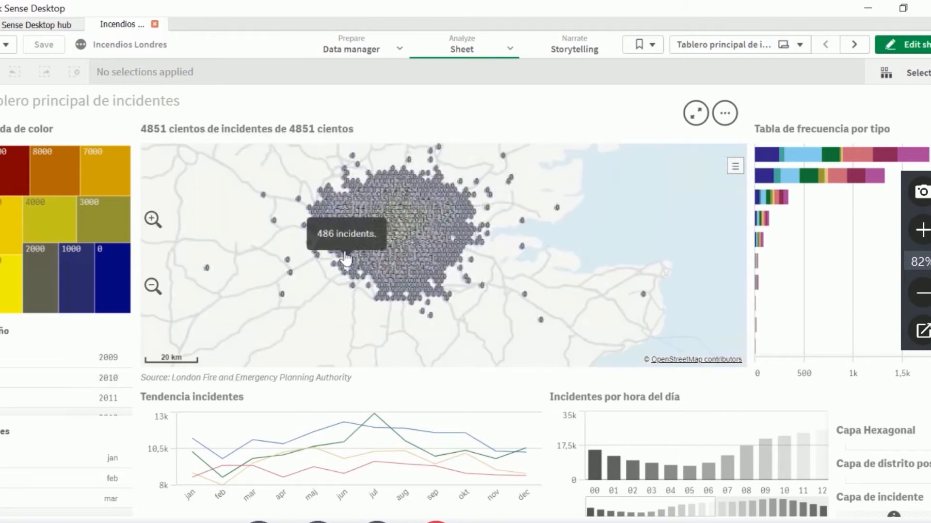
scroll(345, 259, "up", 1)
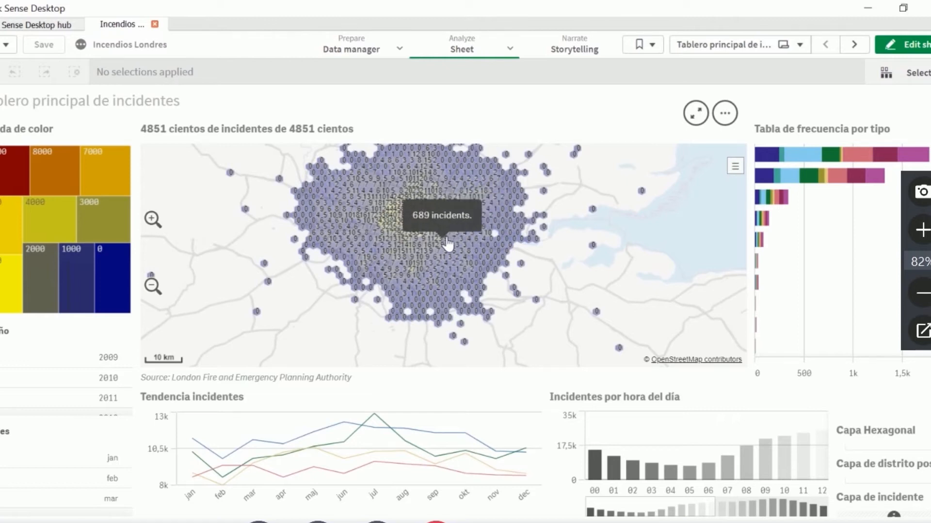
scroll(446, 244, "up", 2)
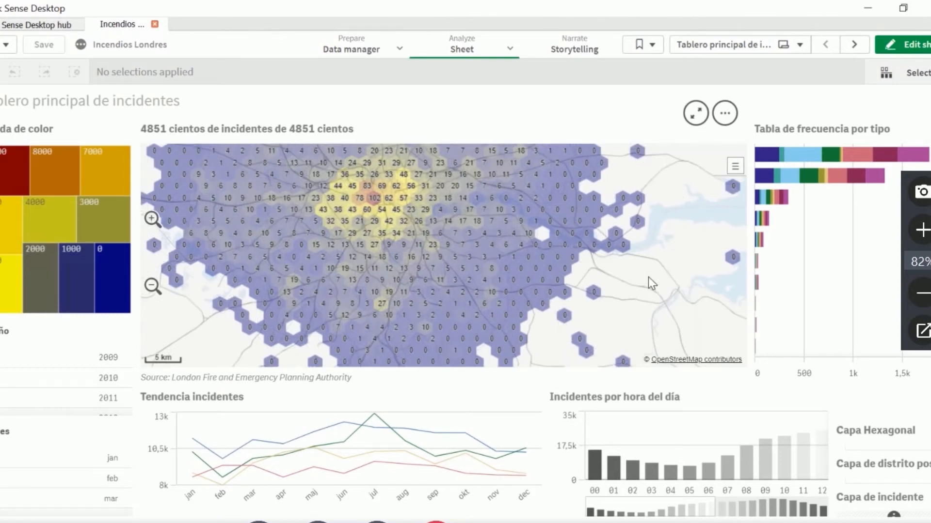
left_click_drag(475, 271, 501, 296)
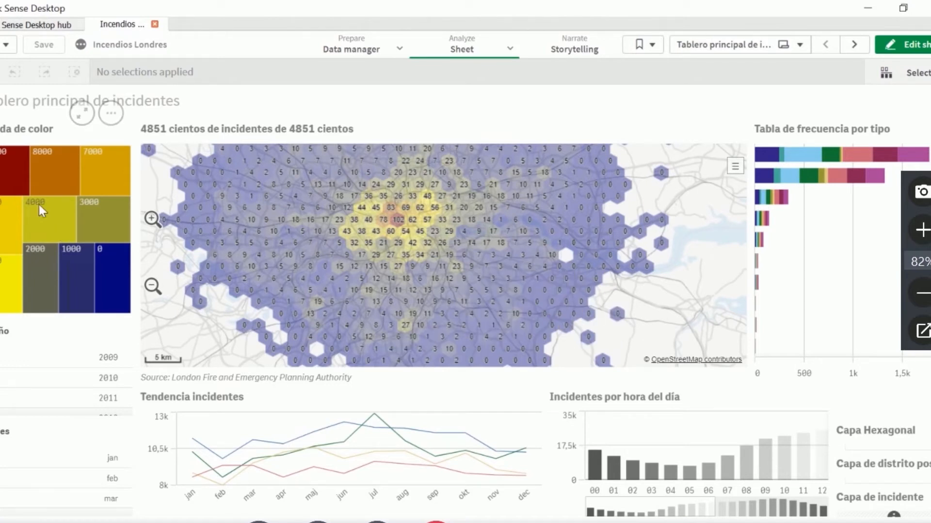
Step: Compare the map areas for the highest colour class and the 8000 class in the colour-scale treemap, leaving both unselected
left_click(4, 163)
left_click(4, 162)
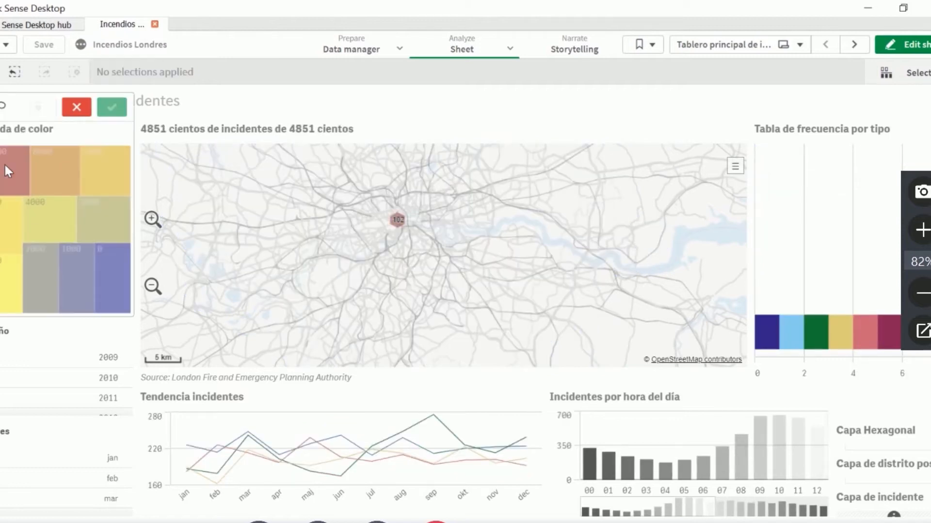
left_click(61, 166)
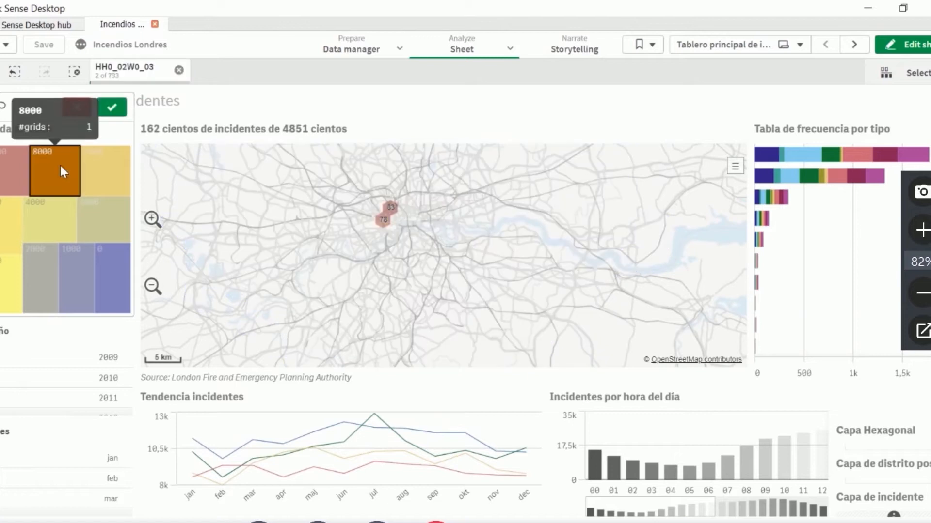
left_click(60, 164)
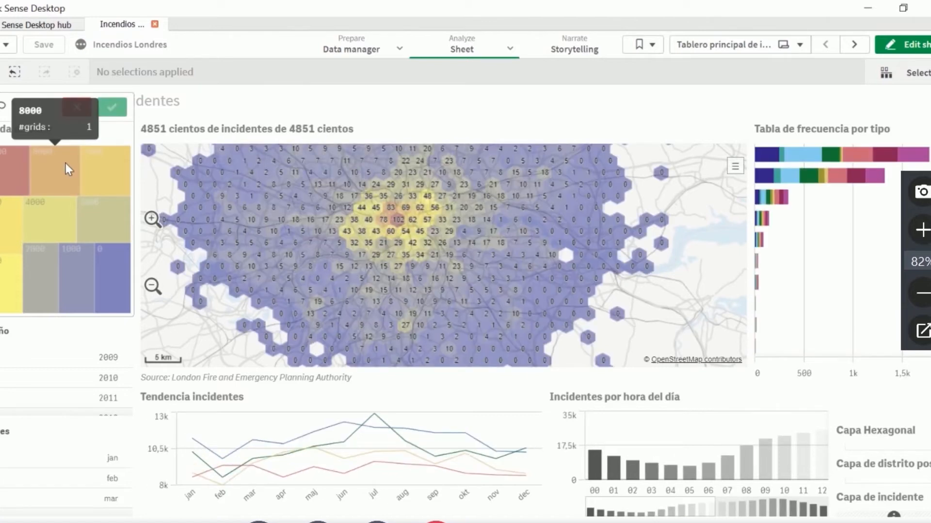
Step: Filter the dashboard to the 7000 class of the colour-scale treemap and inspect its individual incidents and incident types
left_click(109, 162)
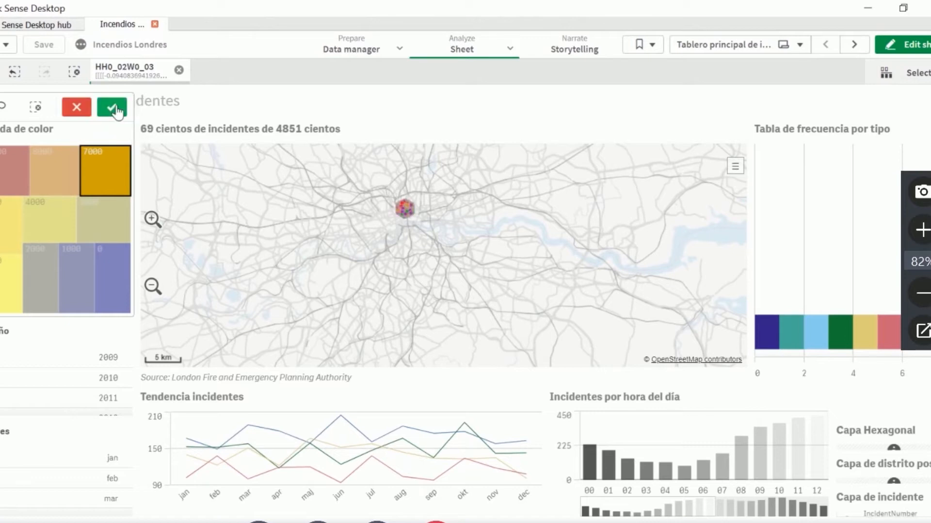
left_click(112, 108)
scroll(331, 215, "up", 3)
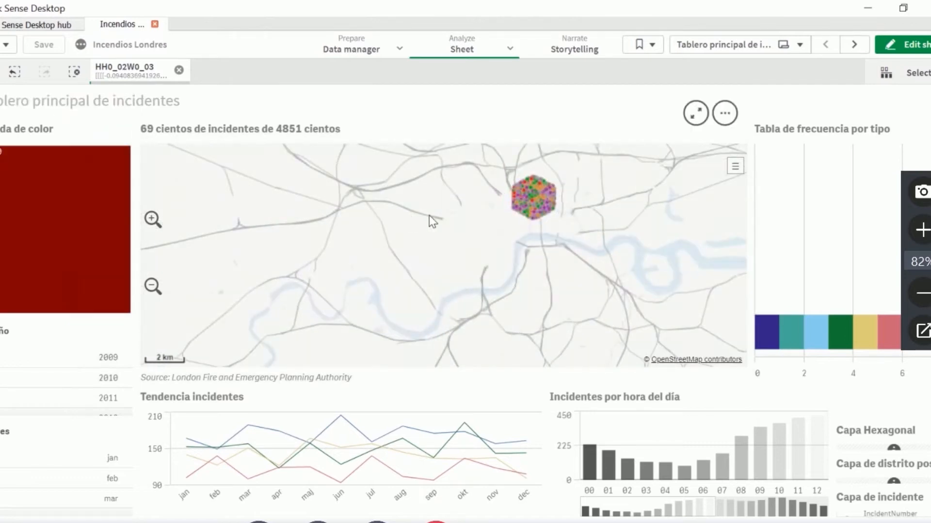
scroll(450, 213, "up", 3)
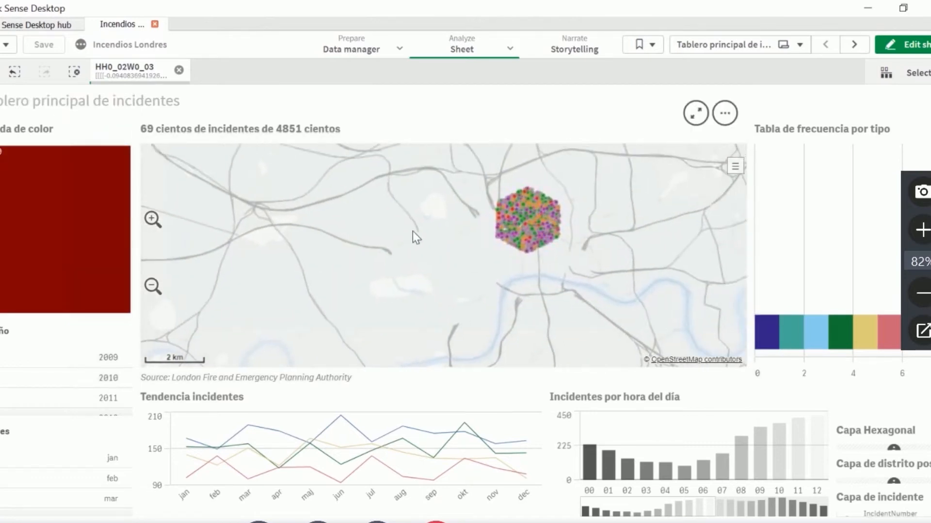
left_click_drag(487, 210, 287, 205)
scroll(401, 229, "up", 2)
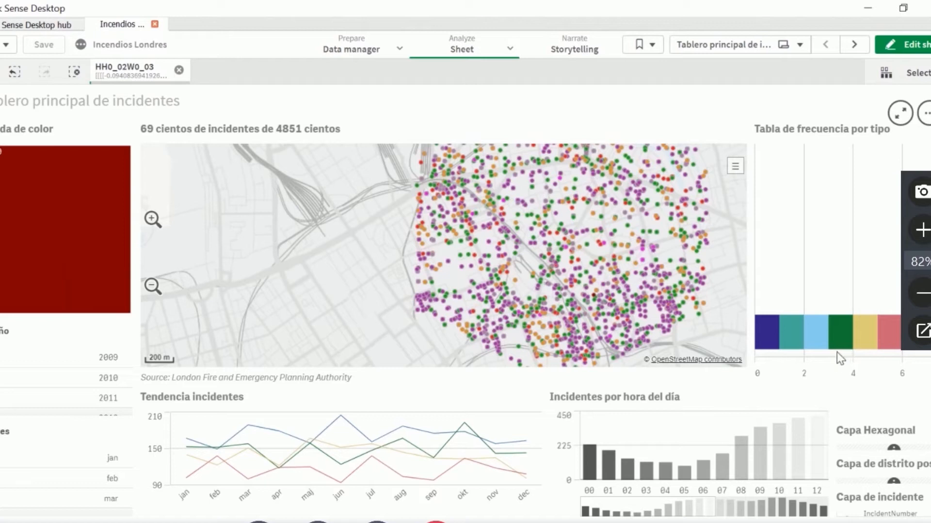
mouse_move(841, 349)
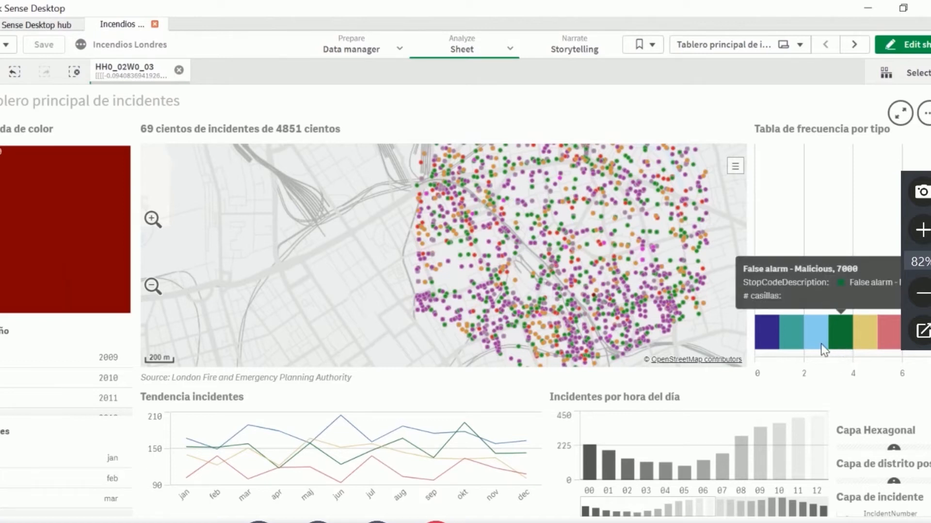
mouse_move(790, 346)
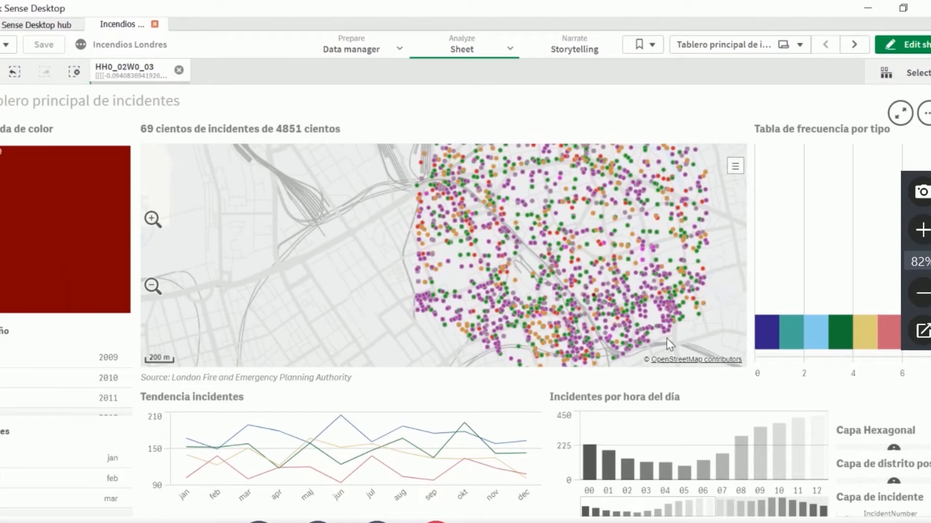
mouse_move(506, 280)
scroll(507, 281, "down", 2)
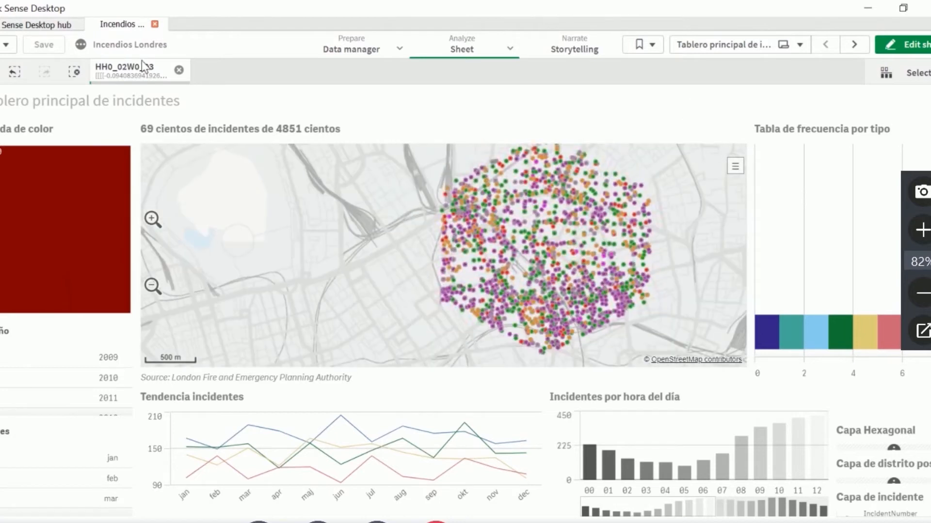
Step: Replace the current hexagon selection with the 1000 class of the colour scale and inspect its distribution on the map
left_click(178, 70)
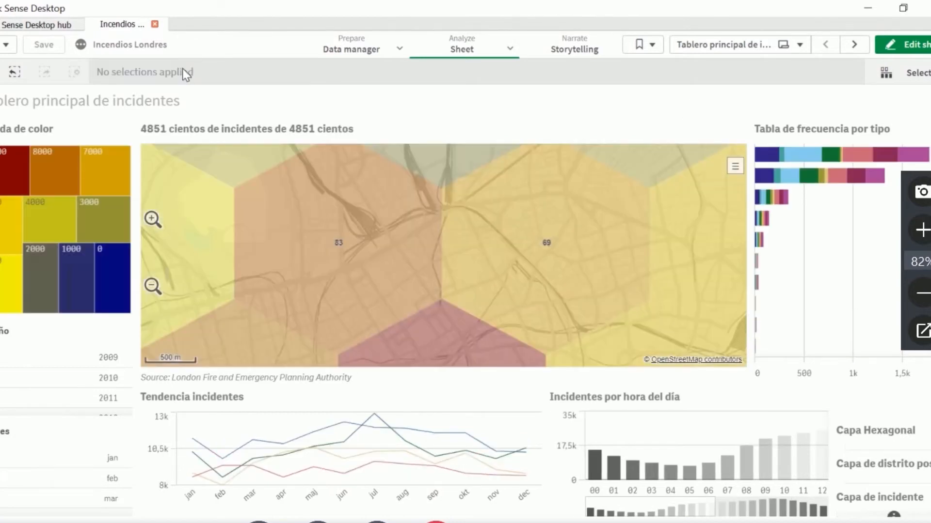
scroll(370, 221, "down", 5)
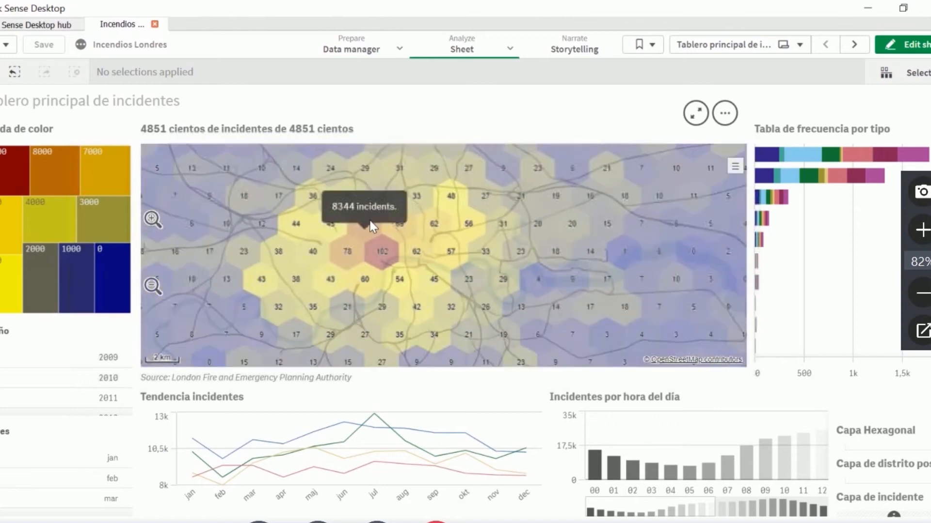
left_click(68, 271)
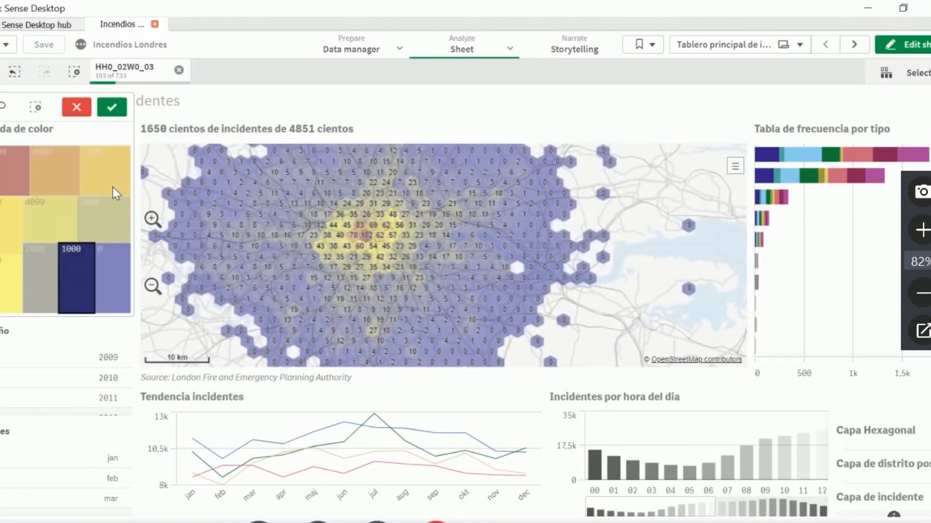
left_click(111, 104)
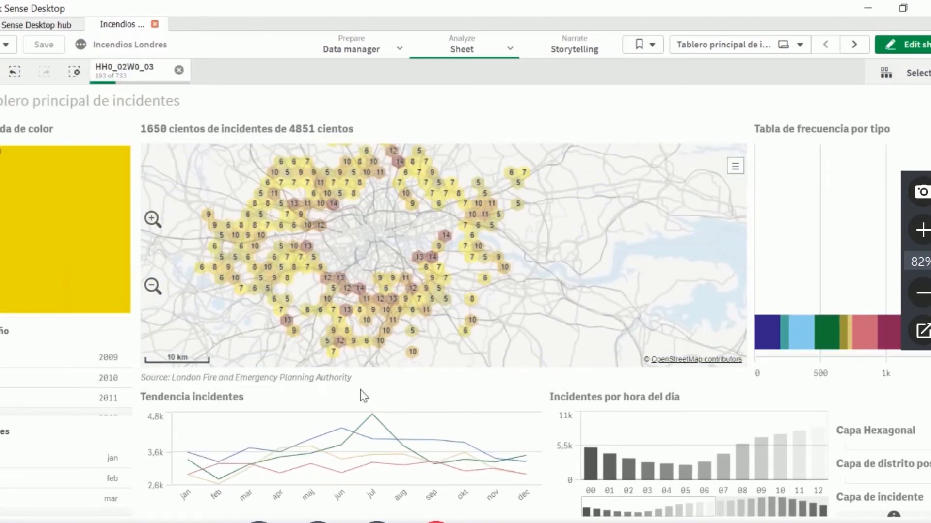
left_click_drag(562, 229, 617, 252)
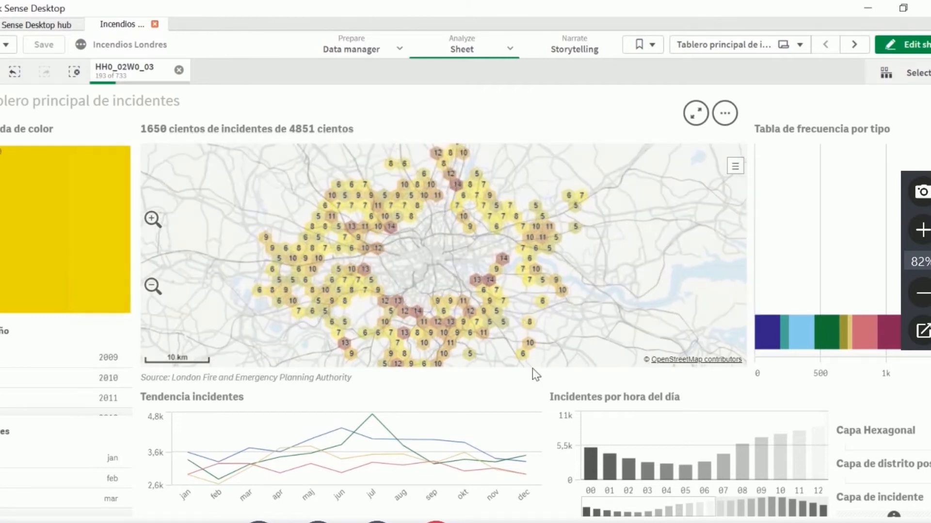
mouse_move(437, 308)
mouse_move(383, 253)
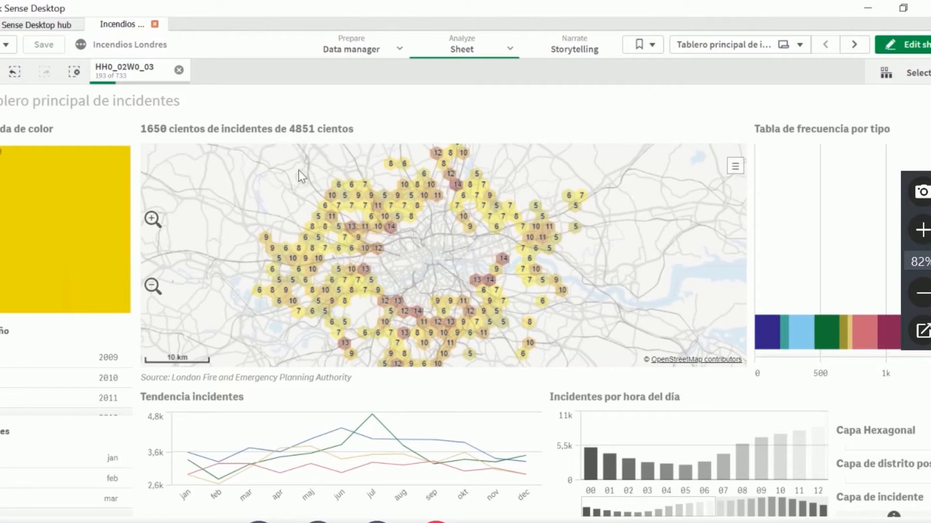
mouse_move(379, 289)
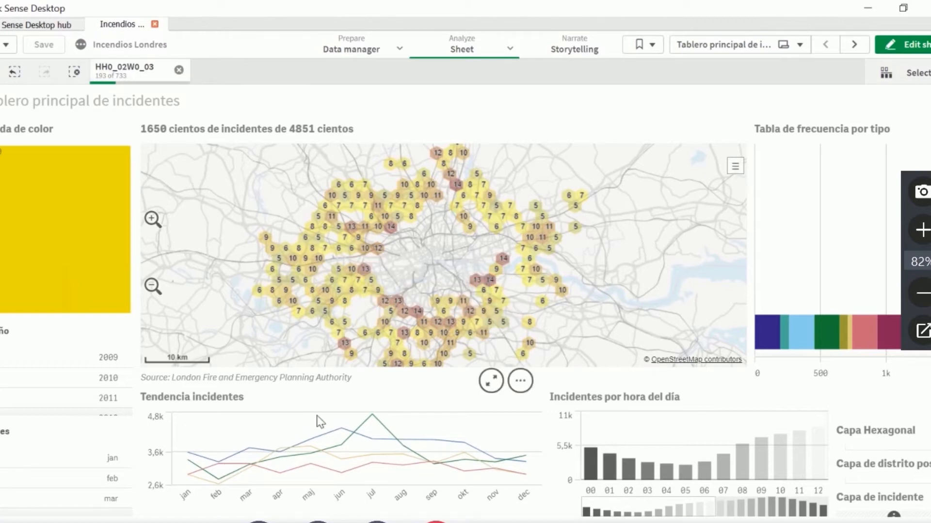
Step: Clear the hexagon selection and inspect the bars of the Tabla de frecuencia por tipo chart
left_click(179, 70)
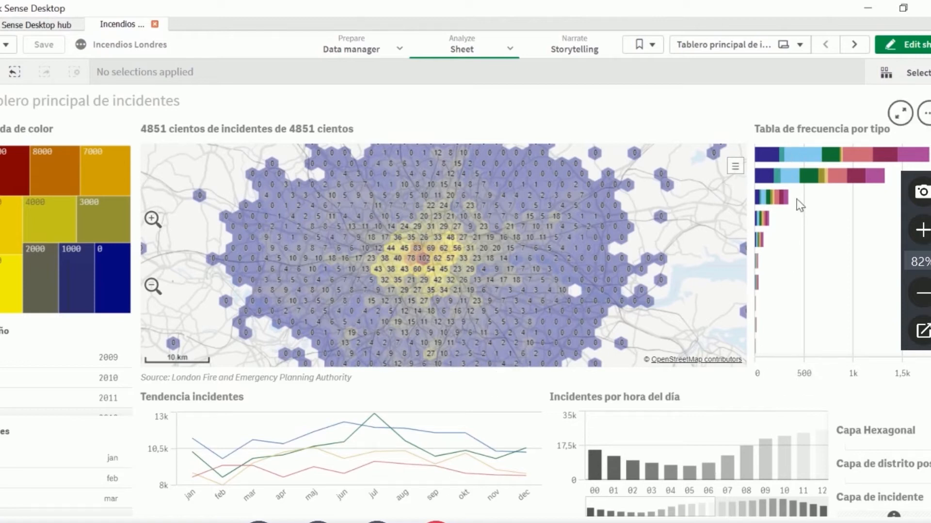
mouse_move(796, 180)
mouse_move(812, 160)
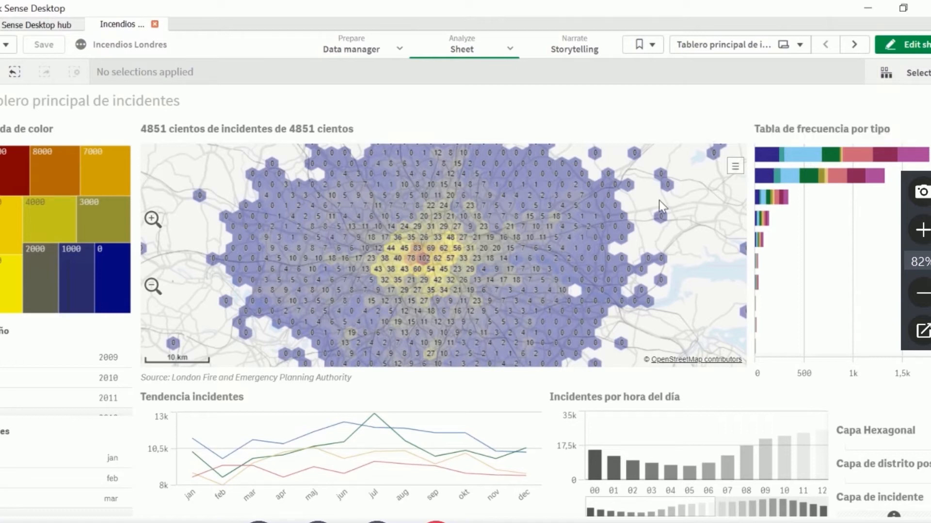
Step: Filter the incidents by year 2010 and month feb to view them on the map, and remove both filters
left_click(43, 379)
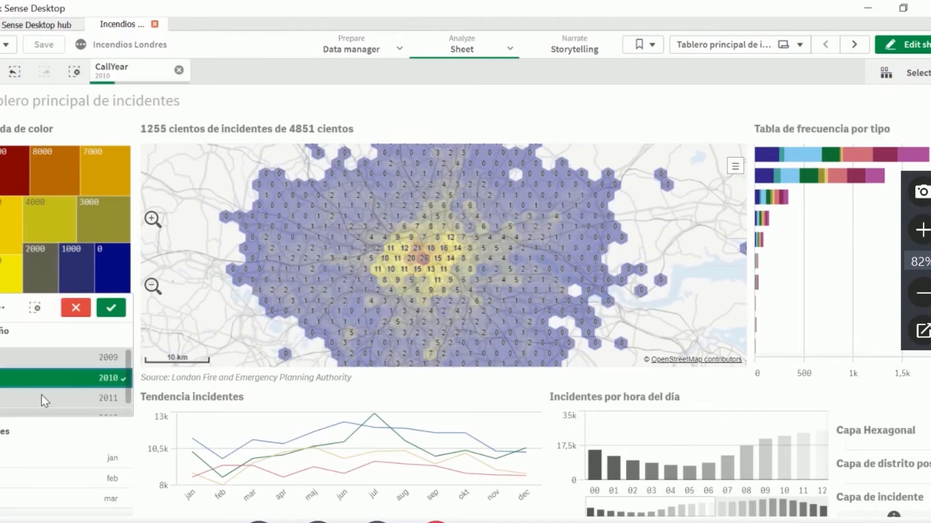
left_click(46, 479)
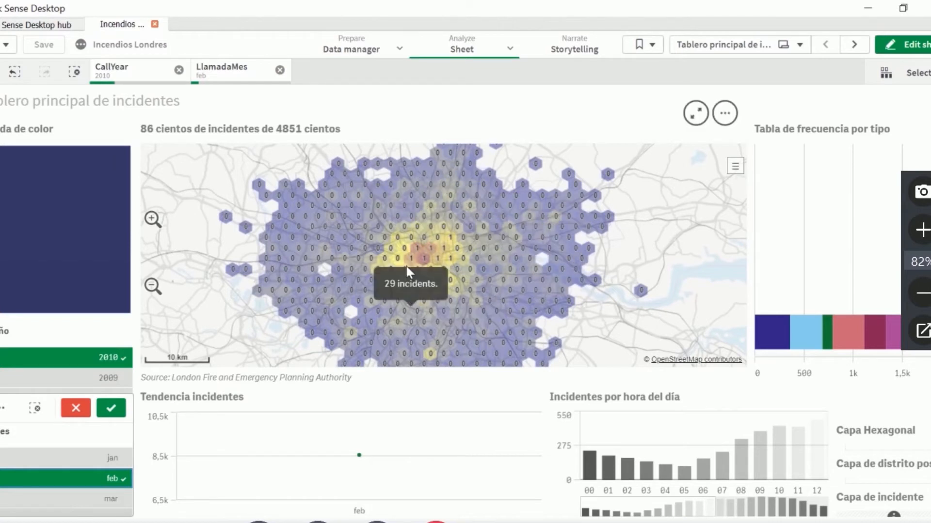
left_click(280, 70)
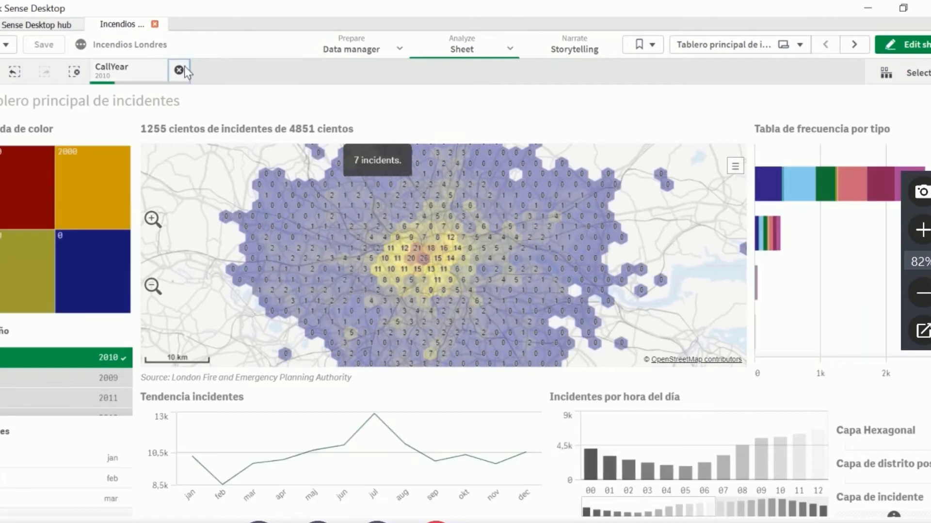
left_click(179, 71)
Step: Go to the sheet Tiempo de respuesta de la brigada de Londres and filter it to the 5 tile of the response-time treemap
left_click(854, 44)
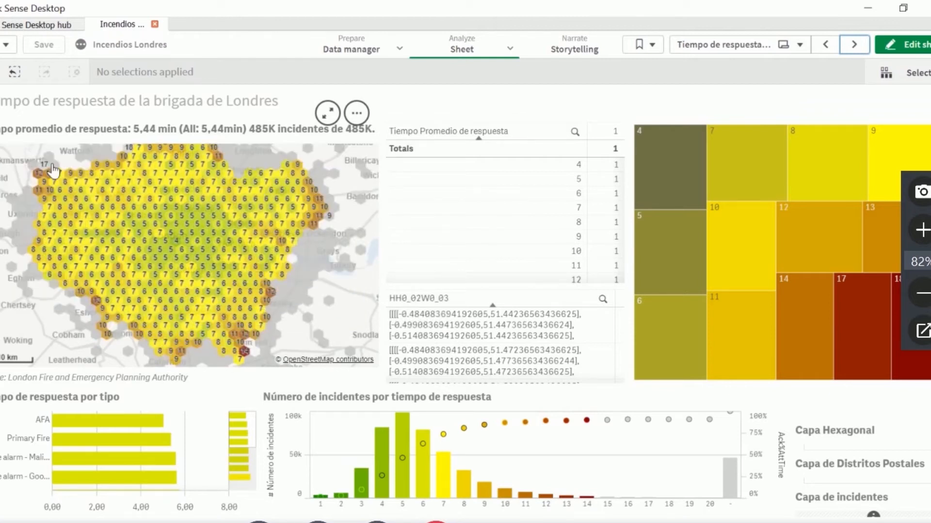
left_click_drag(343, 210, 362, 230)
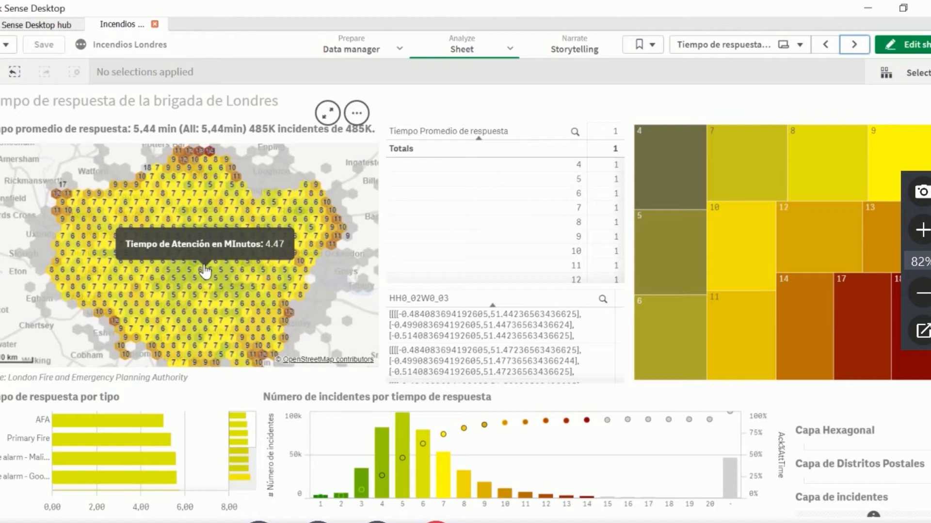
left_click(684, 254)
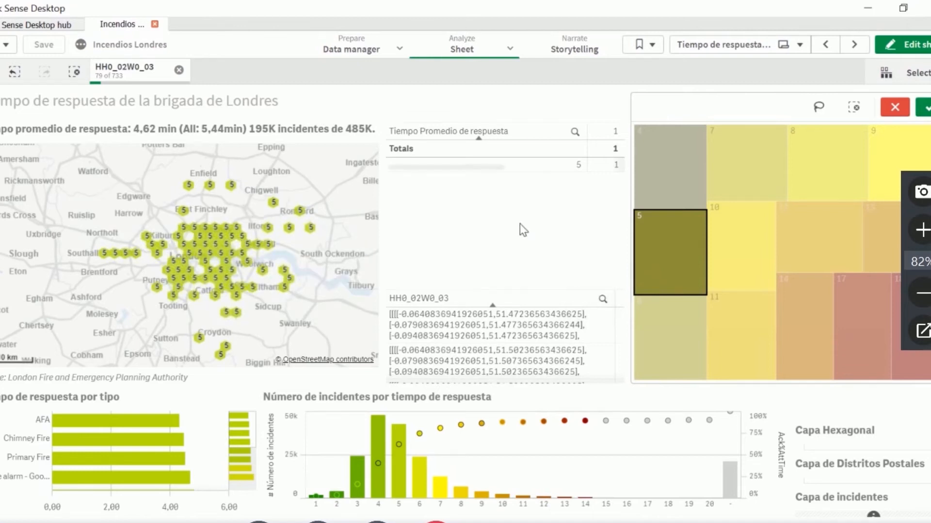
mouse_move(403, 441)
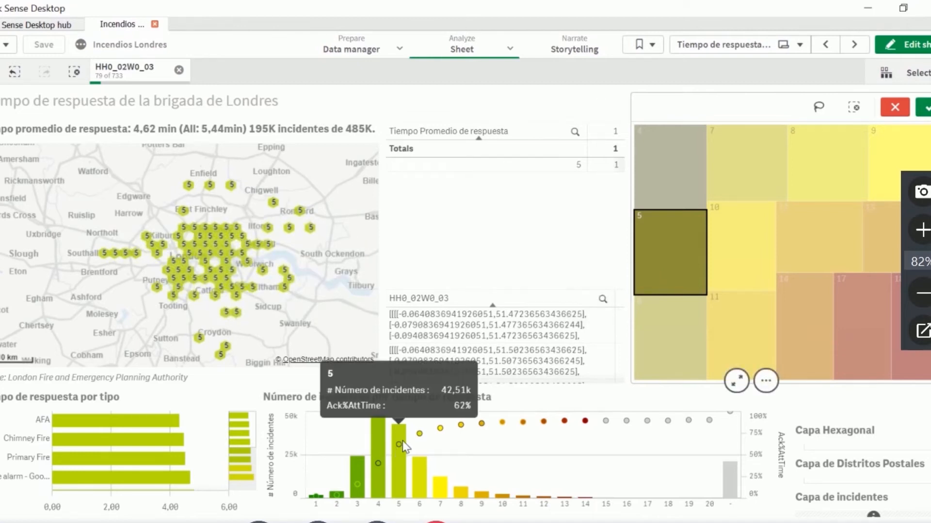
Step: Filter the incidents to response time 5 and incident type Chimney Fire to view them on the map
left_click(400, 467)
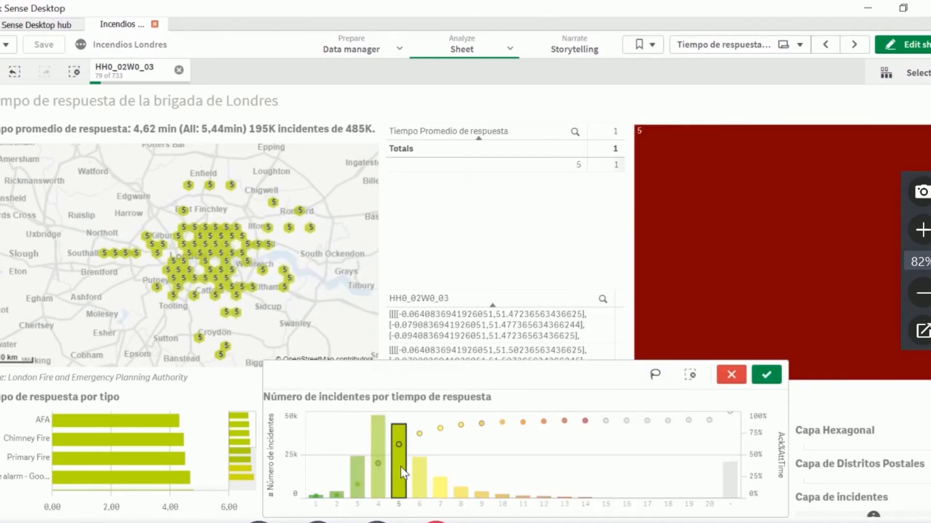
left_click(765, 375)
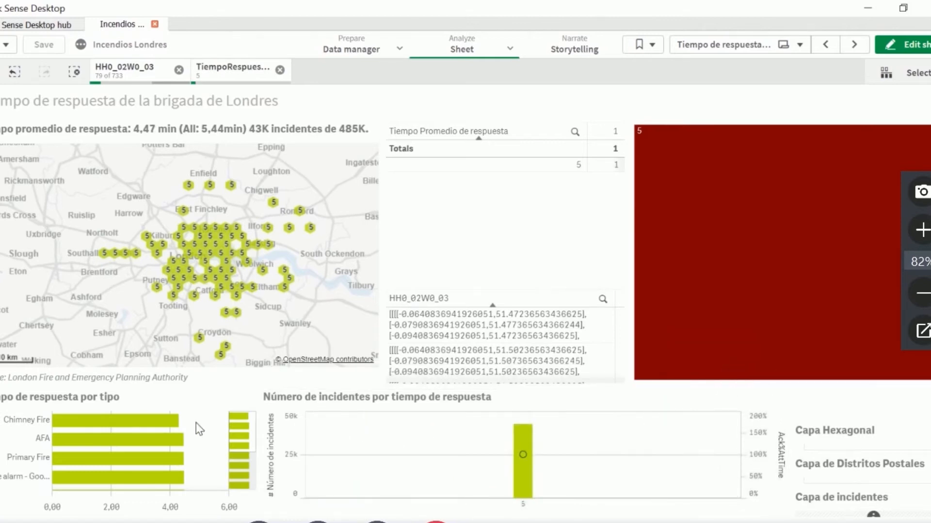
left_click(118, 418)
left_click(236, 379)
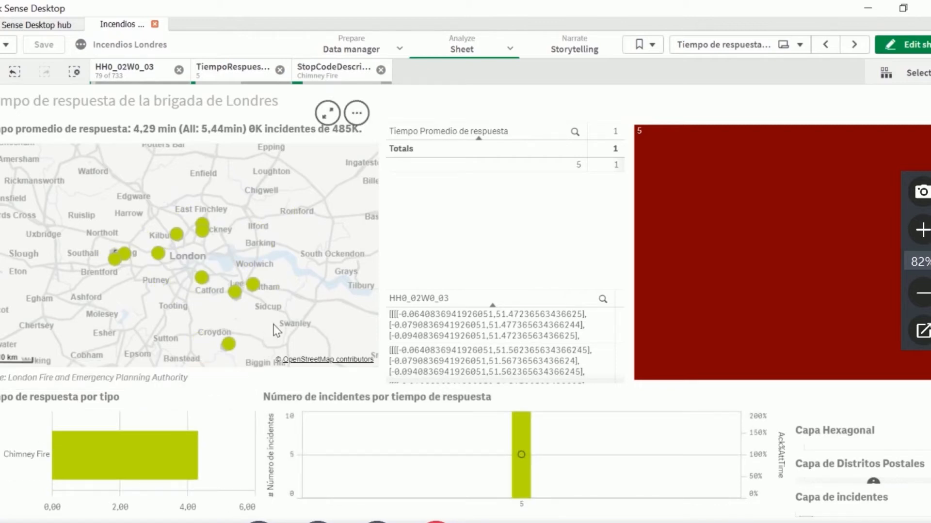
Step: Remove the hexagon, response-time and incident-type filters from the response-time sheet
left_click(178, 71)
left_click(179, 71)
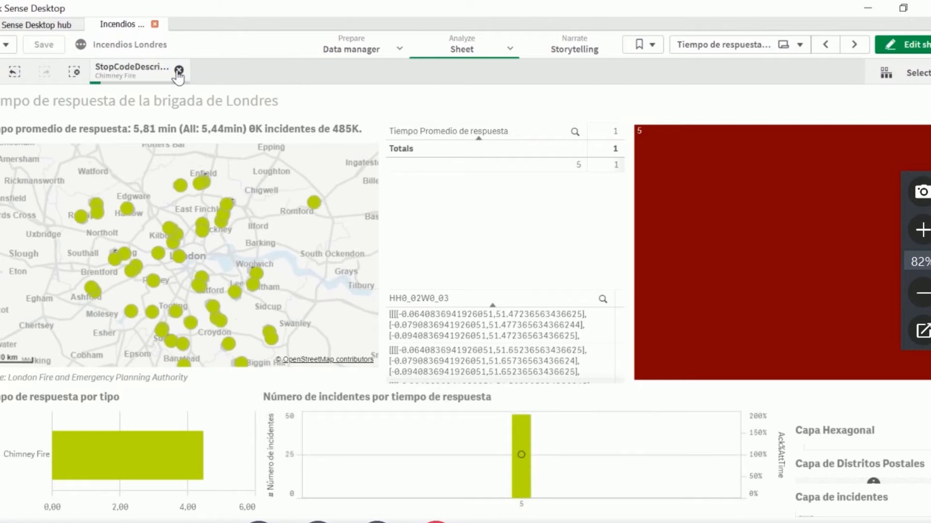
left_click(179, 71)
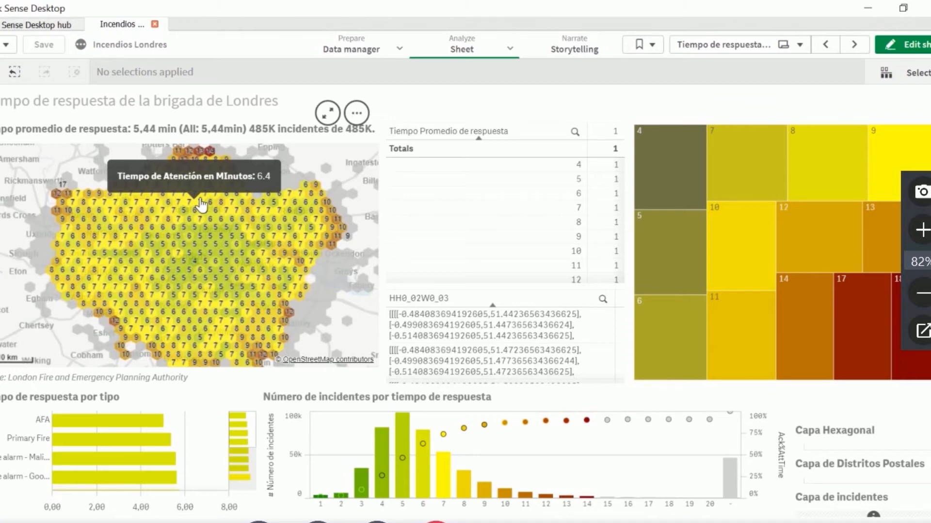
Step: Go to the sheet Cobertura de las estaciones and examine the stations' 6-minute coverage areas around central London
left_click(856, 46)
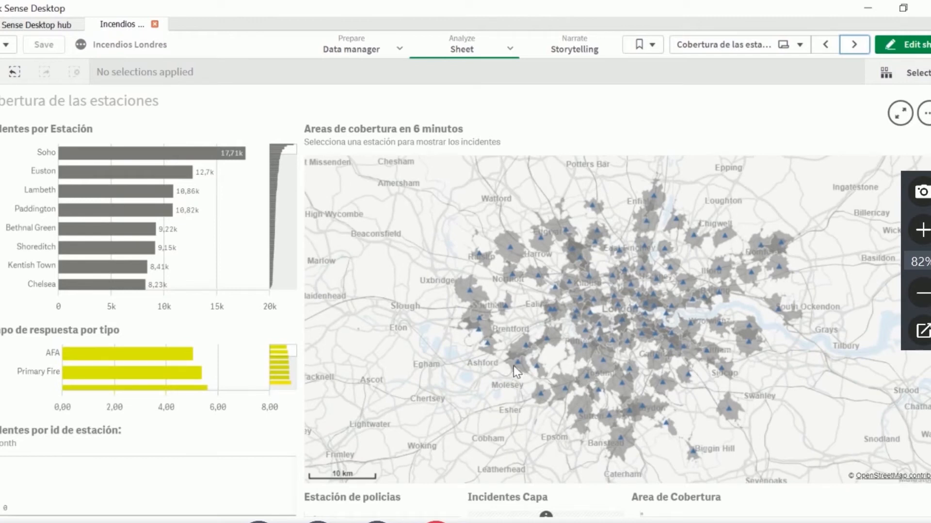
left_click(513, 366)
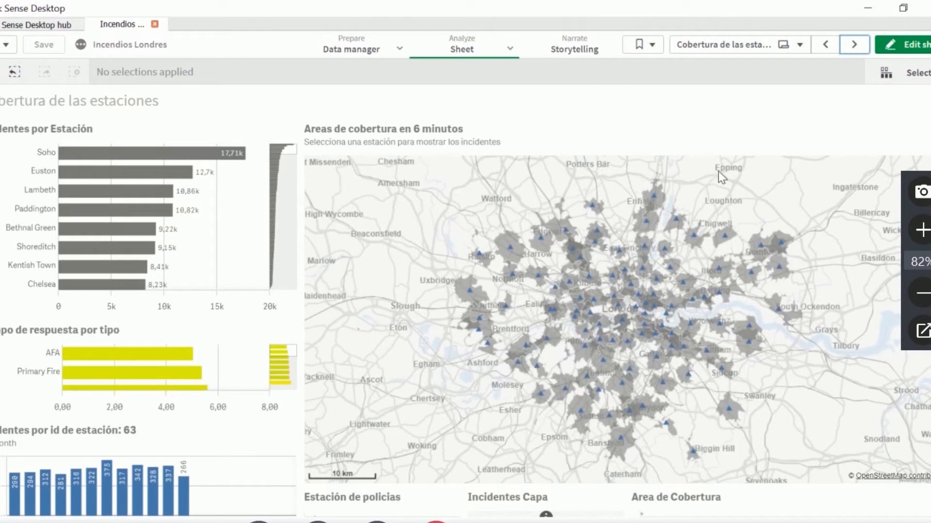
scroll(729, 210, "up", 2)
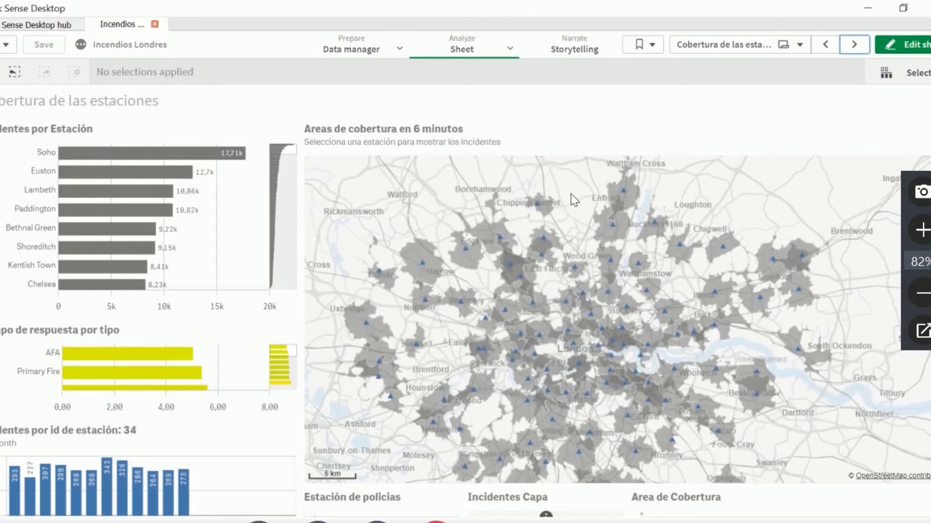
scroll(571, 194, "up", 2)
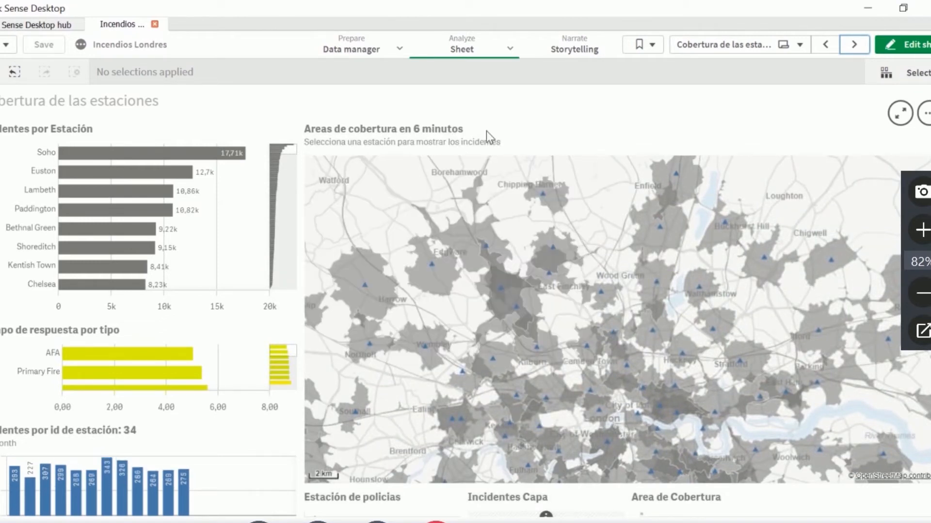
mouse_move(772, 471)
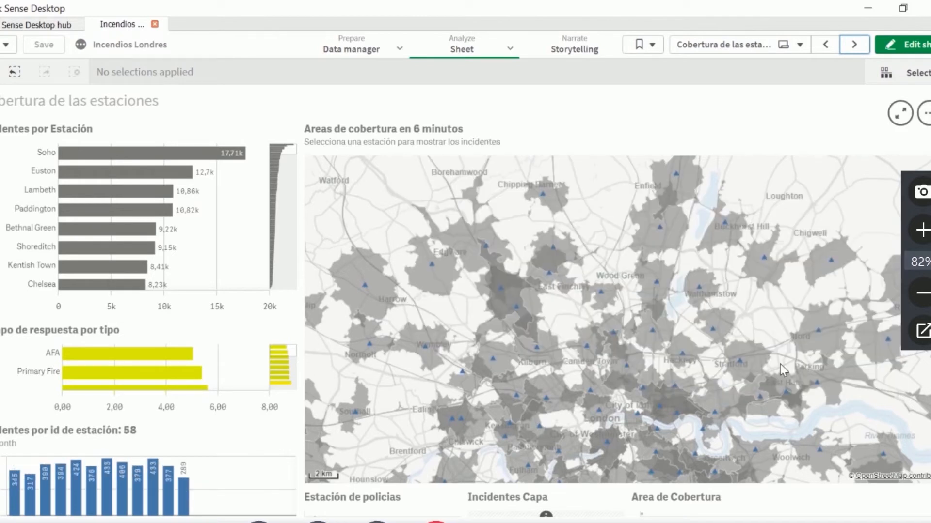
scroll(720, 347, "up", 3)
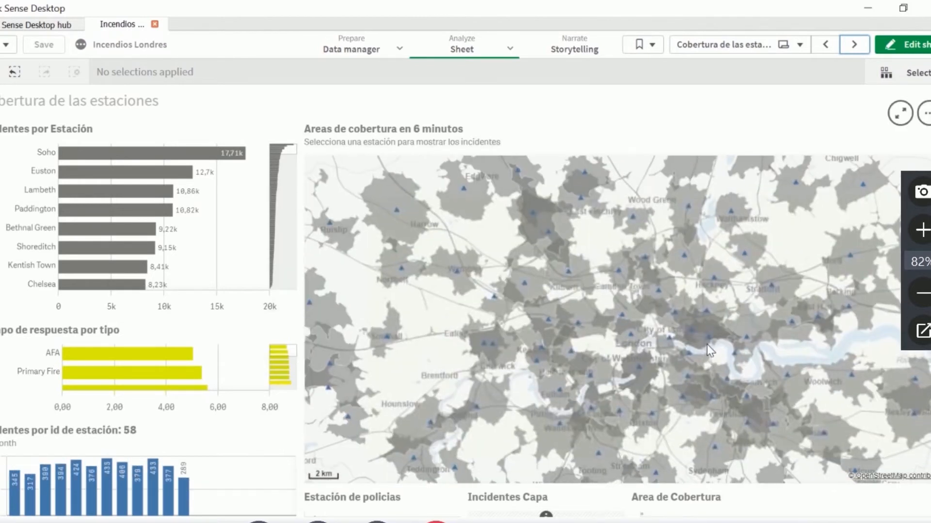
mouse_move(707, 334)
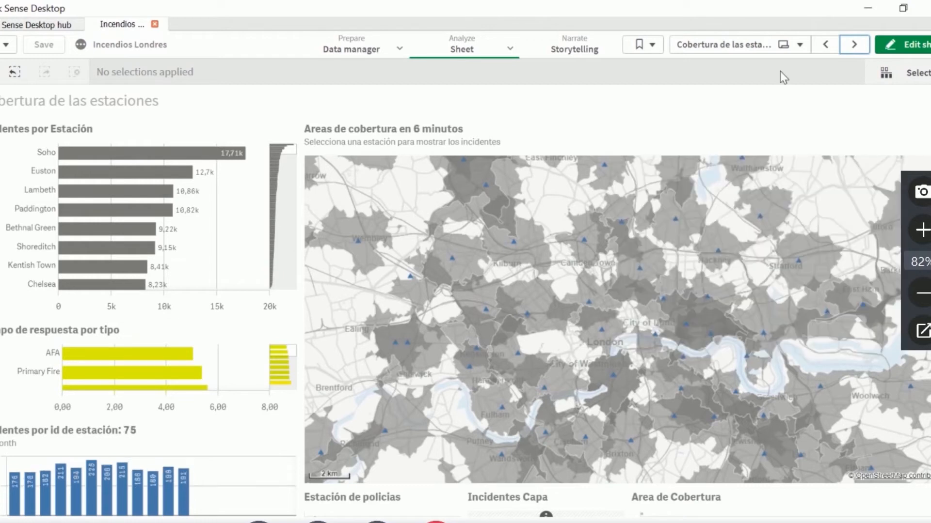
left_click(846, 45)
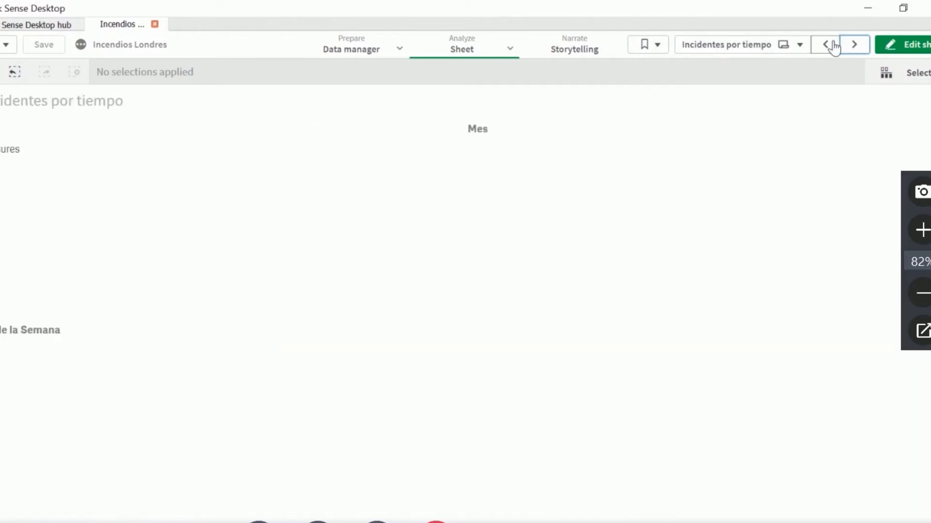
left_click(827, 46)
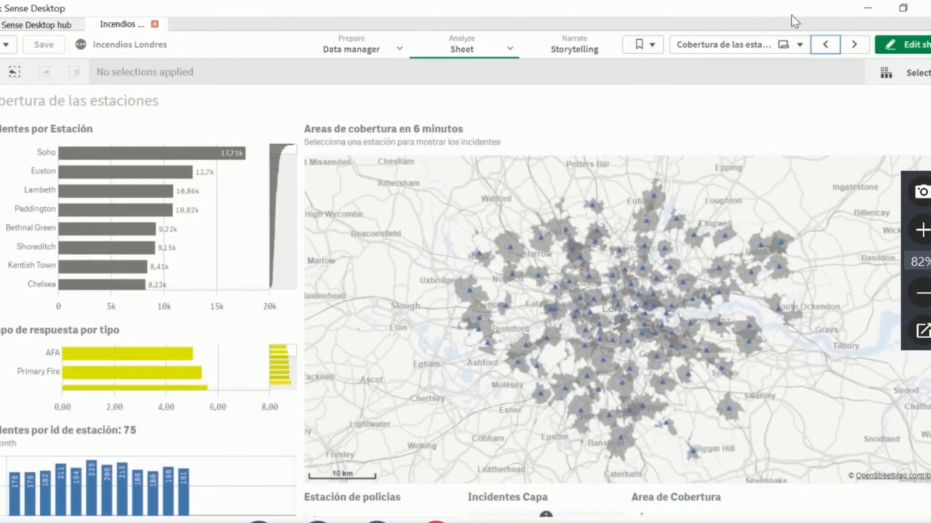
Step: Open the sheet Envíos durante el día of the Mapa Clima app and inspect its regions and weather icons on the map
left_click(4, 26)
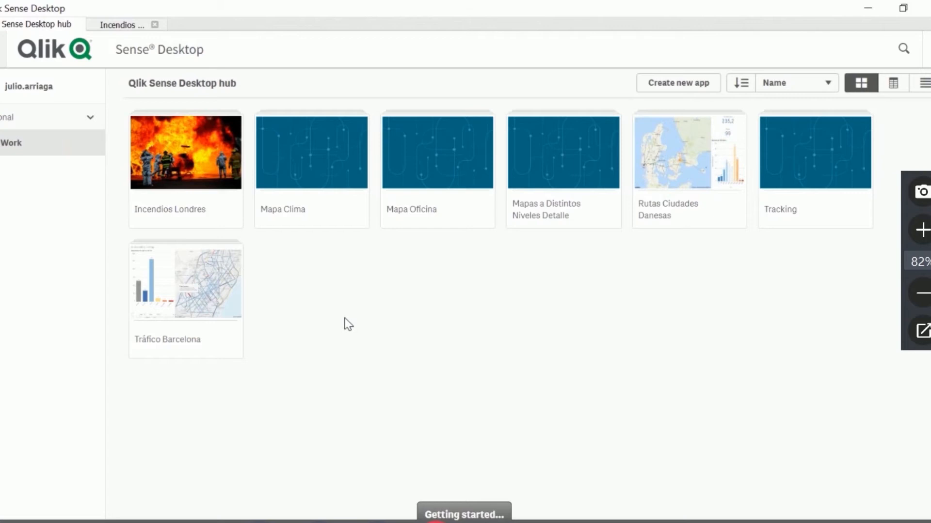
left_click(334, 164)
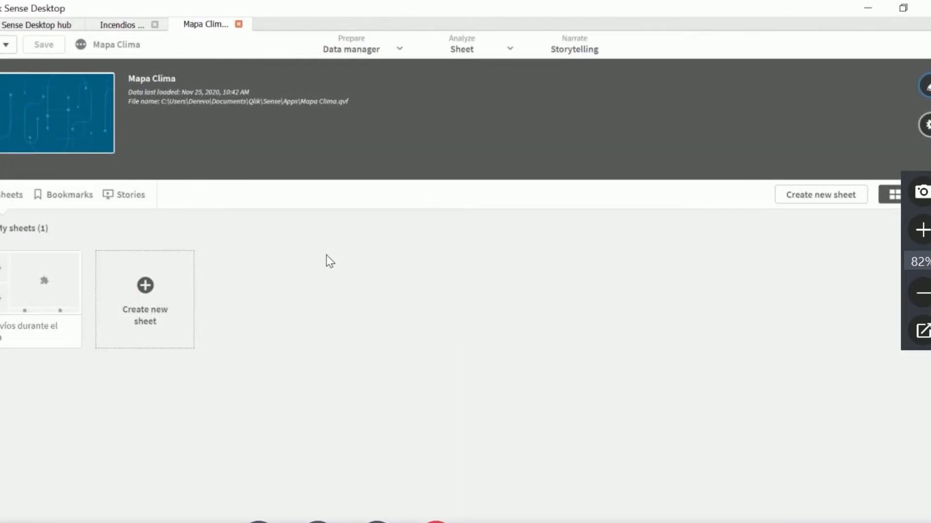
left_click(20, 270)
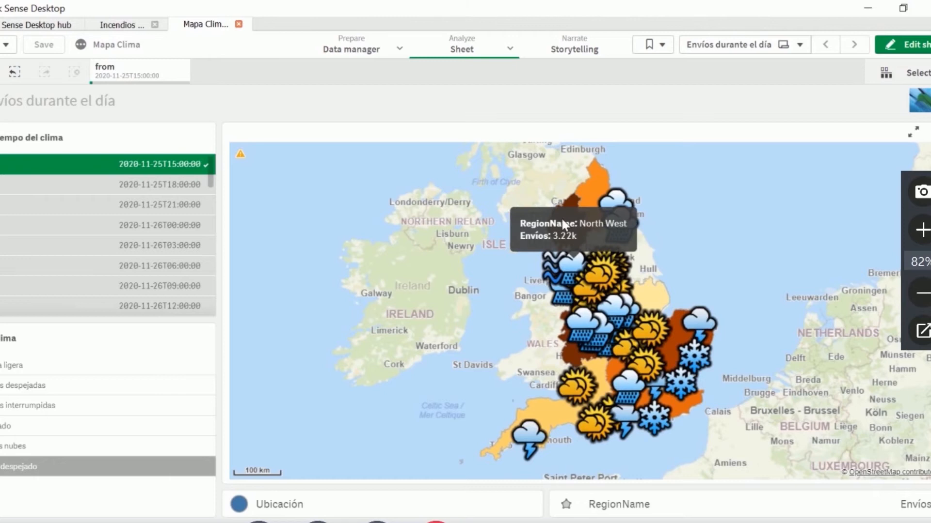
mouse_move(590, 188)
mouse_move(586, 222)
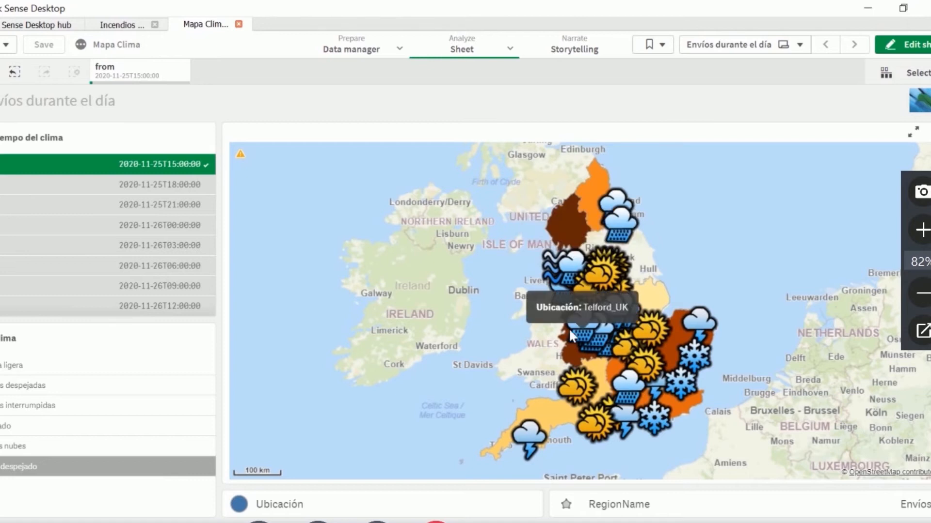
scroll(599, 378, "up", 1)
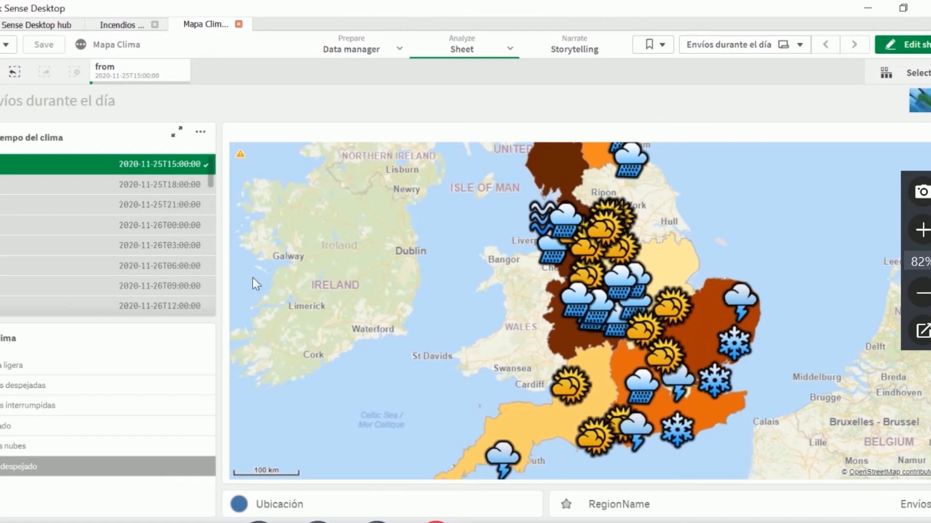
mouse_move(639, 349)
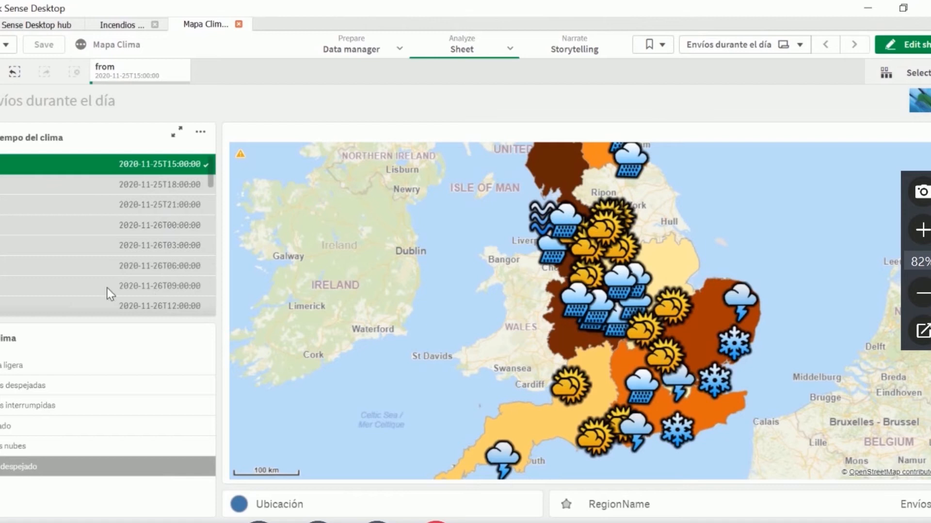
Step: Compare weather and shipments on the map across the forecast times from 2020-11-25T15:00:00 to 2020-11-26T12:00:00
left_click(170, 249)
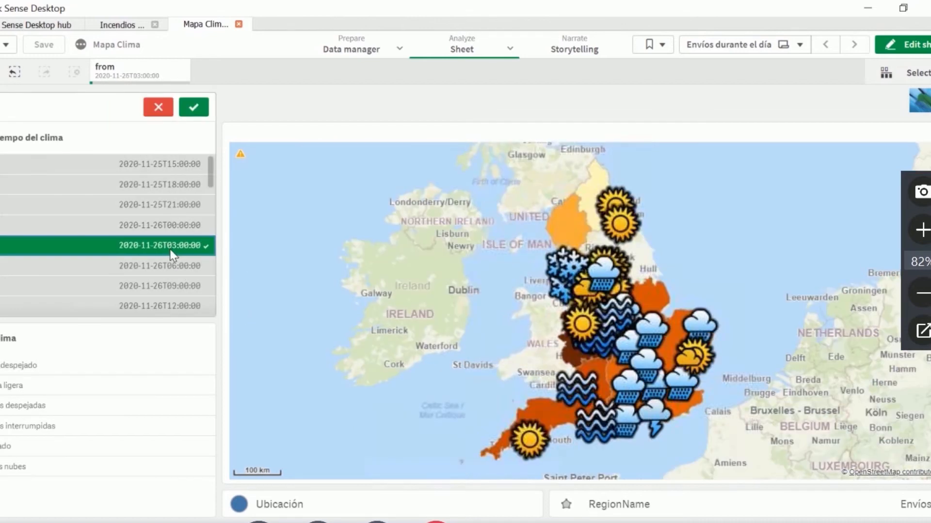
left_click(158, 163)
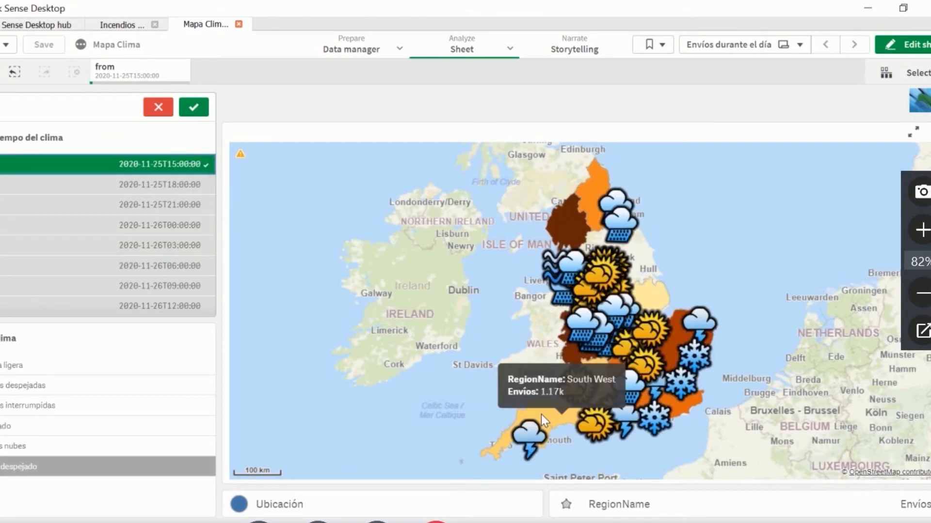
left_click(139, 187)
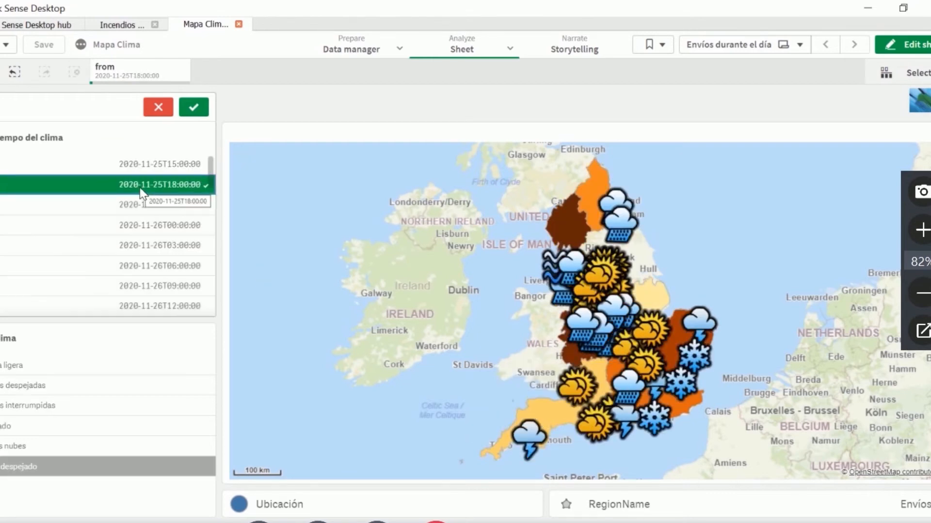
left_click(140, 204)
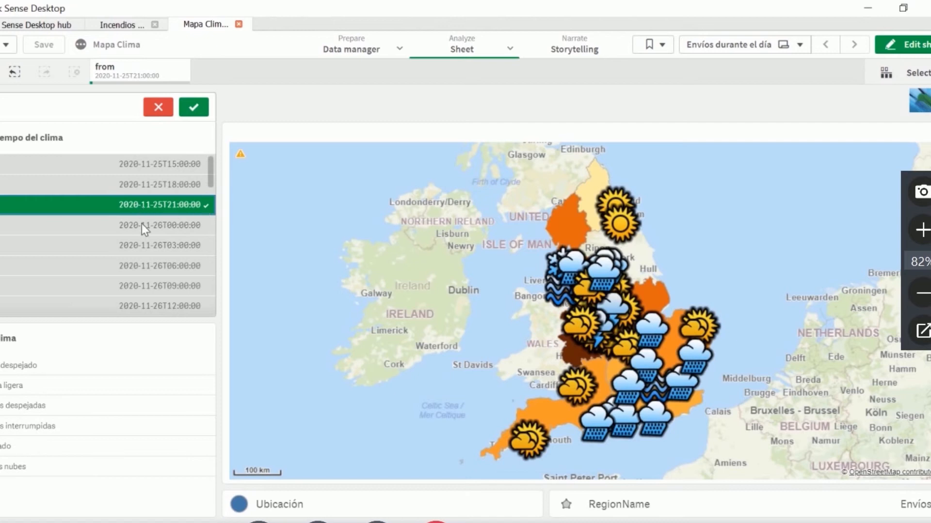
left_click(142, 228)
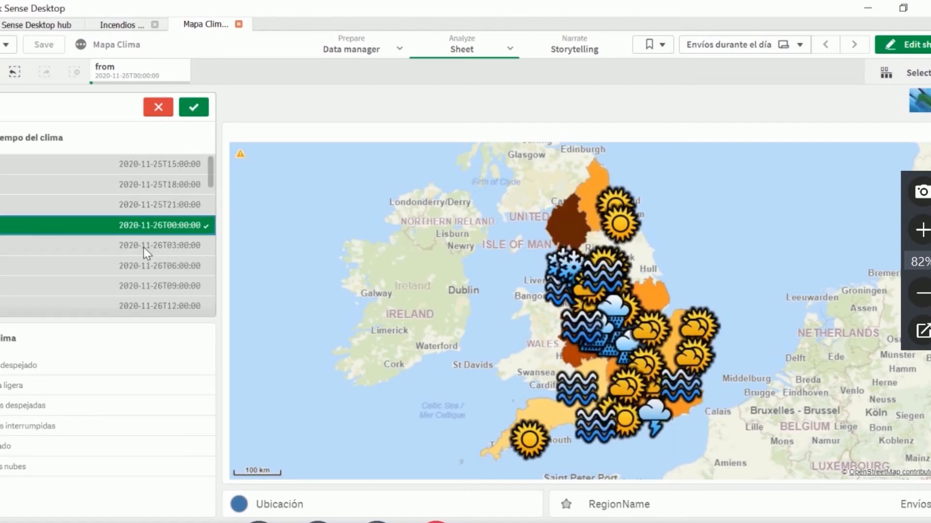
left_click(144, 247)
left_click(142, 266)
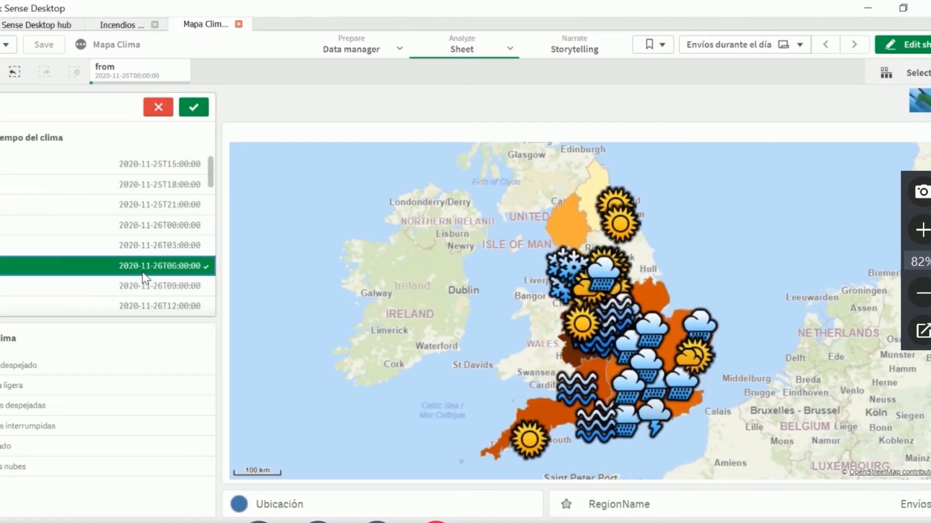
left_click(140, 287)
mouse_move(534, 415)
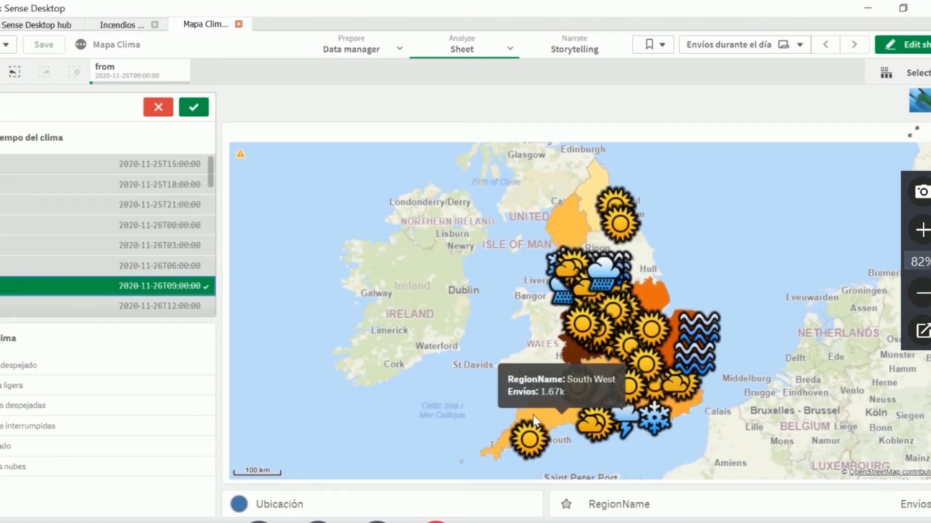
left_click(161, 310)
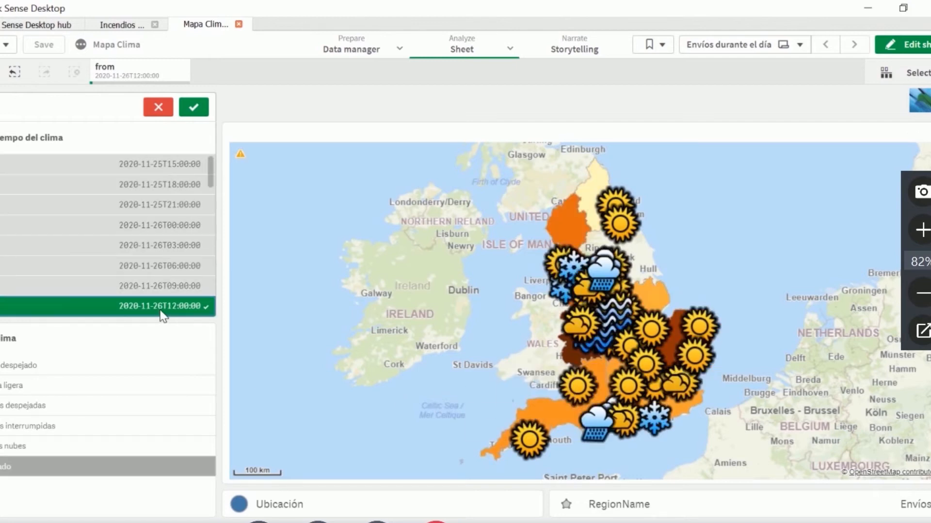
Step: Set the weather time back to 2020-11-26T03:00:00 and filter the climate type to Cielo despejado
left_click(124, 286)
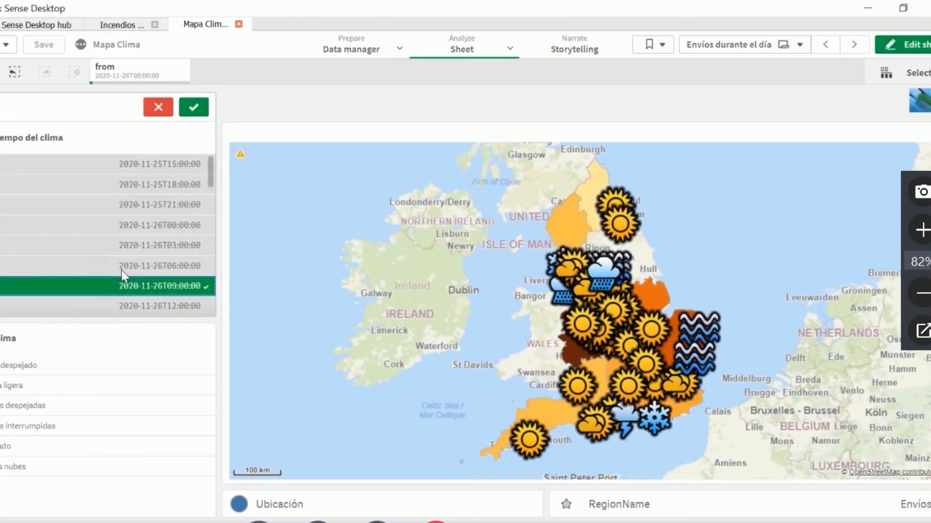
left_click(122, 269)
left_click(117, 244)
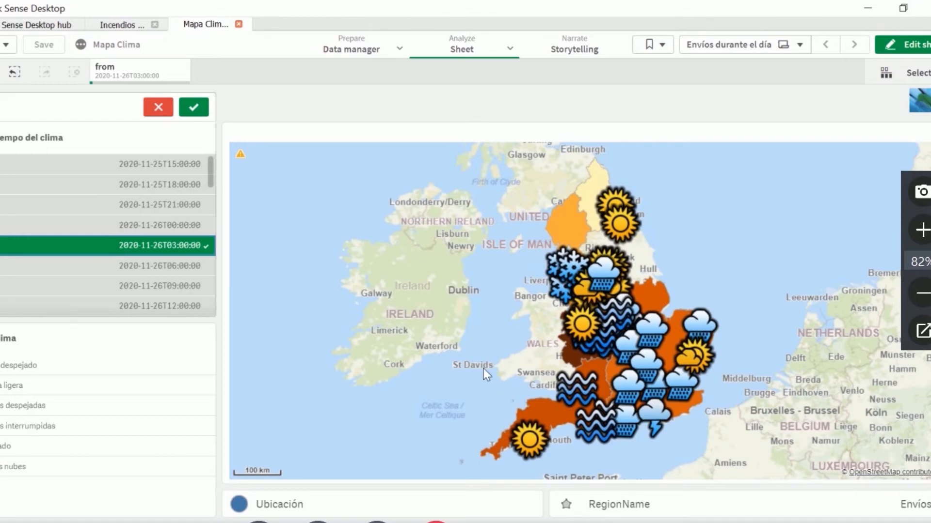
mouse_move(593, 412)
left_click(62, 369)
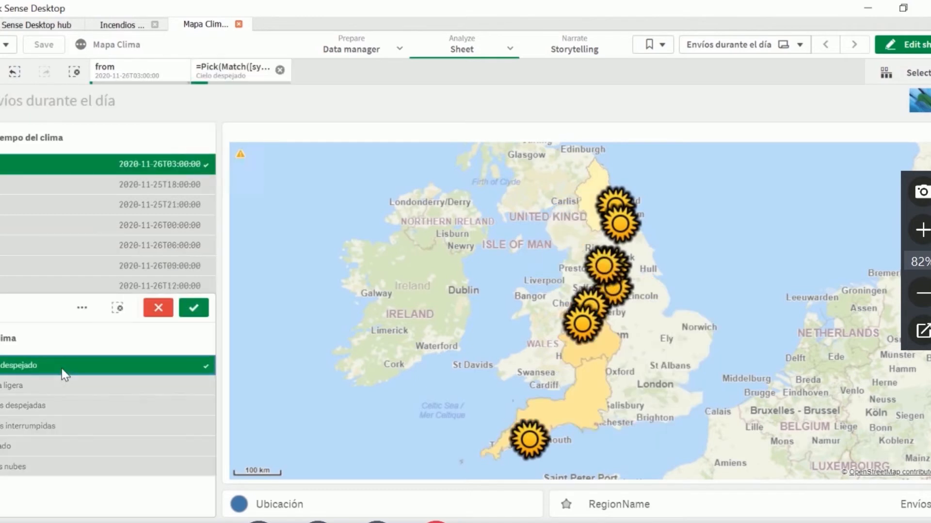
Step: Preview the clear-sky locations at 2020-11-25T18:00:00, 2020-11-25T21:00:00 and 2020-11-26T00:00:00, and discard the new time selection
left_click(85, 157)
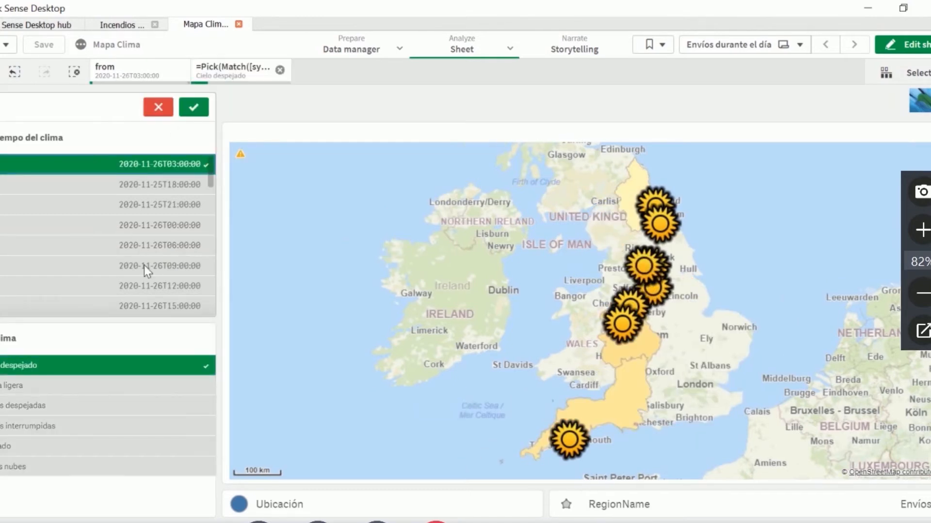
left_click(129, 188)
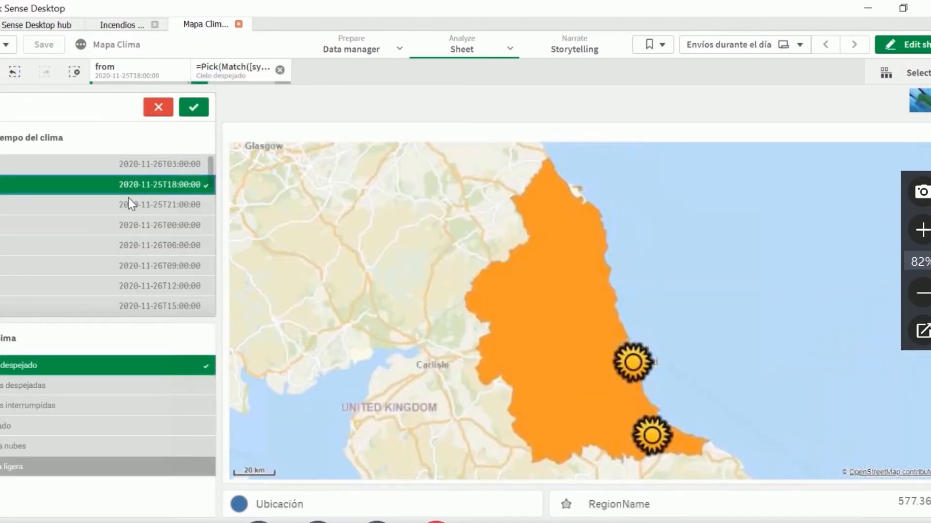
left_click(129, 208)
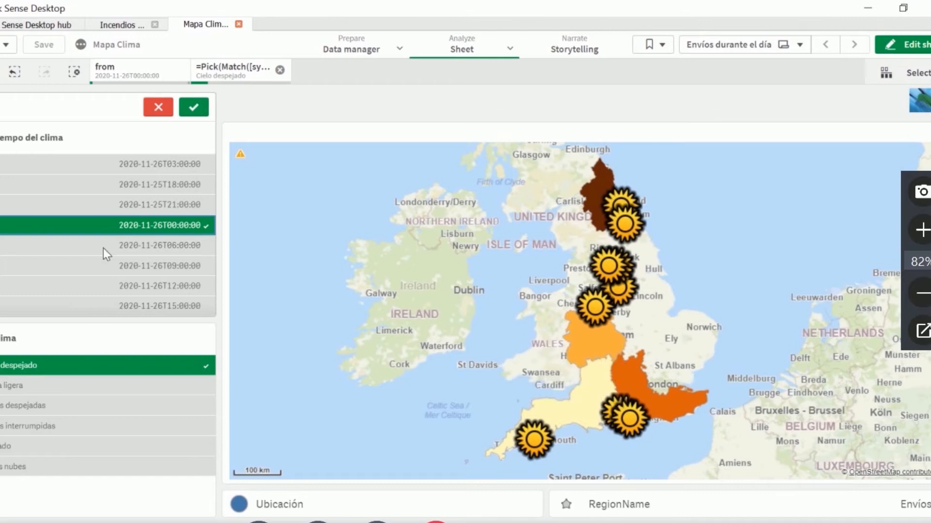
left_click(160, 108)
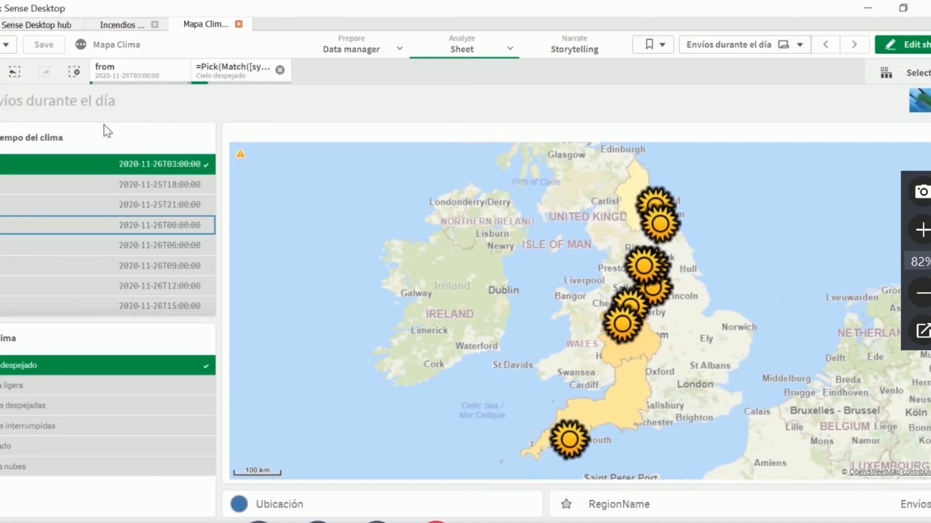
Step: Open the sheet Encasillamiento of the Mapas a Distintos Niveles Detalle app from the hub
left_click(7, 27)
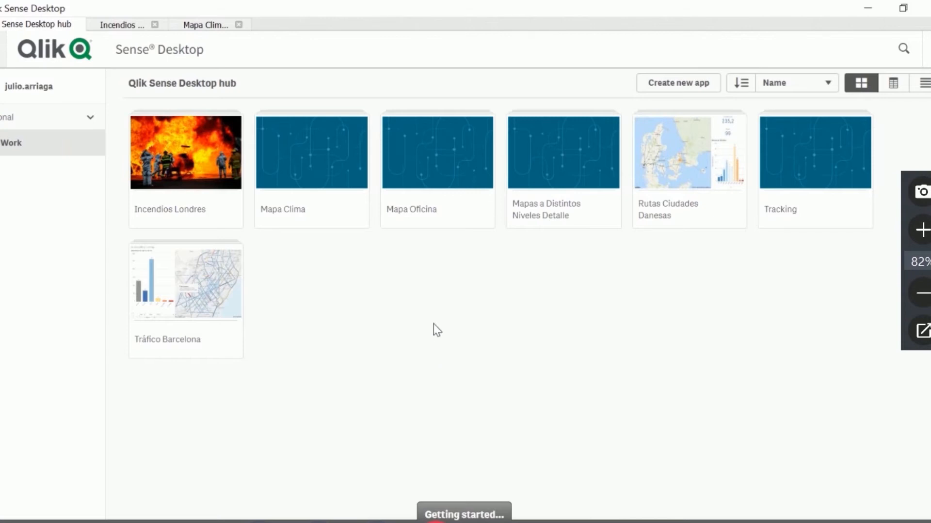
left_click(563, 167)
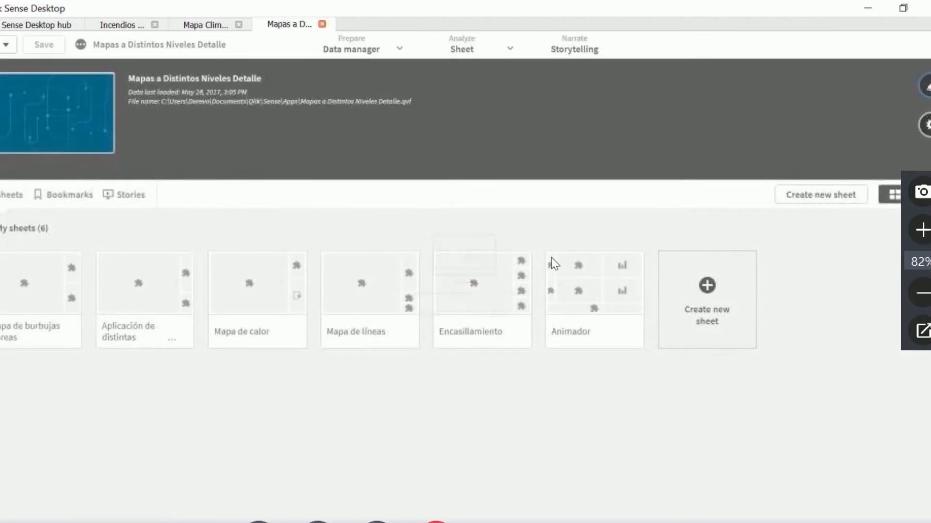
left_click(479, 288)
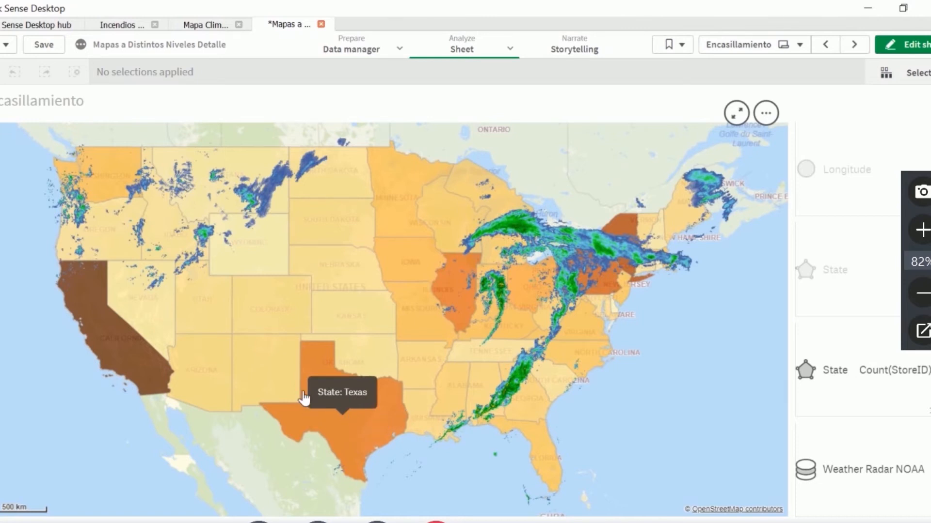
Step: Drill into California and its darkest hexagon to inspect the individual store points, and clear both selections
left_click(138, 361)
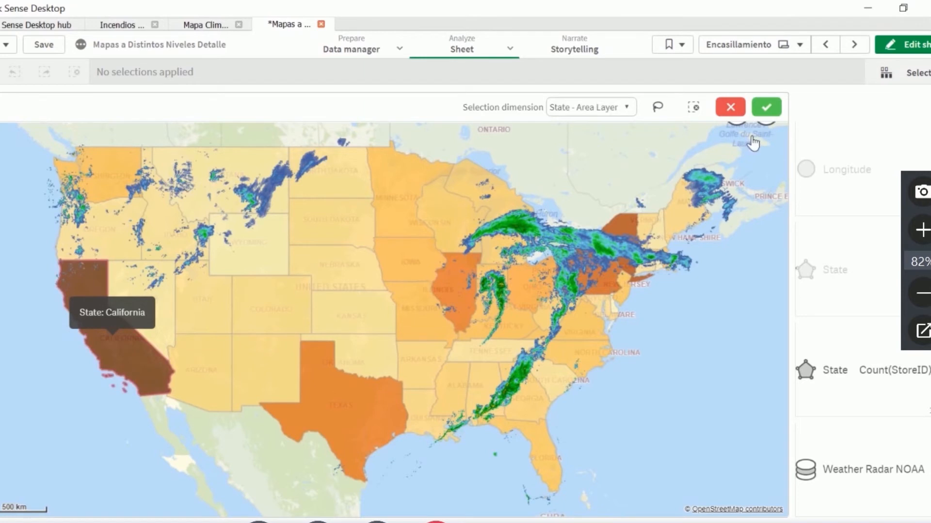
left_click(771, 113)
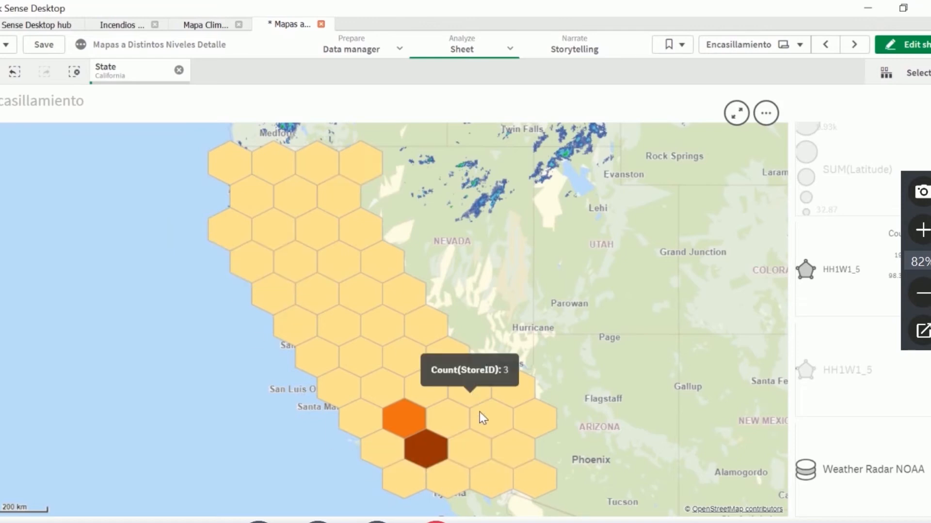
left_click(429, 451)
left_click(768, 107)
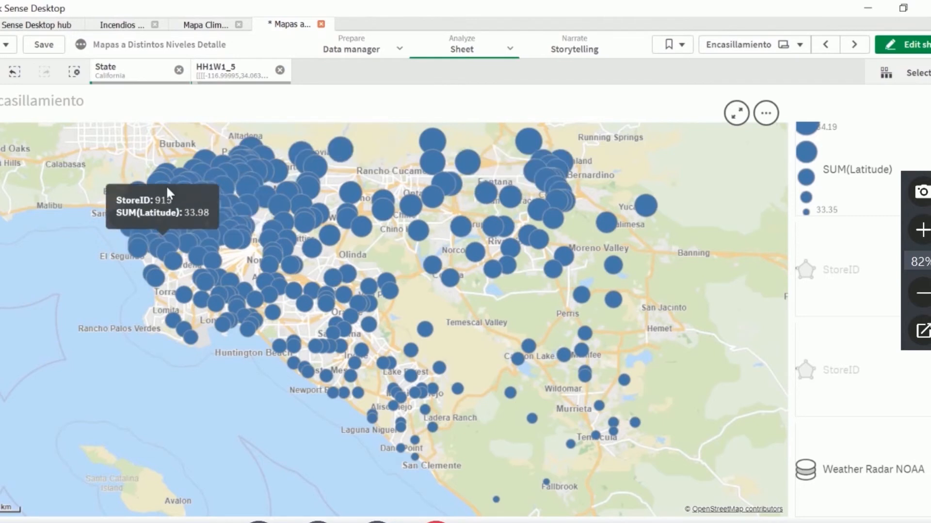
mouse_move(281, 243)
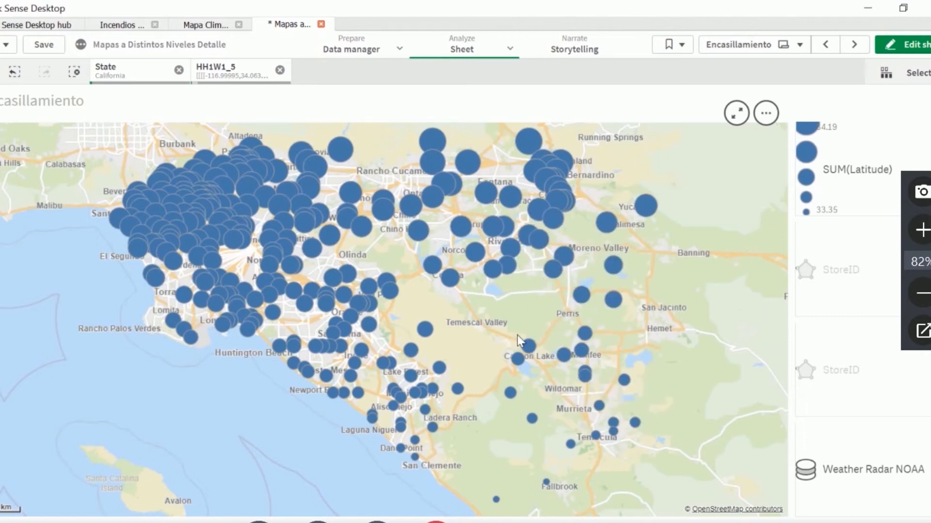
mouse_move(395, 413)
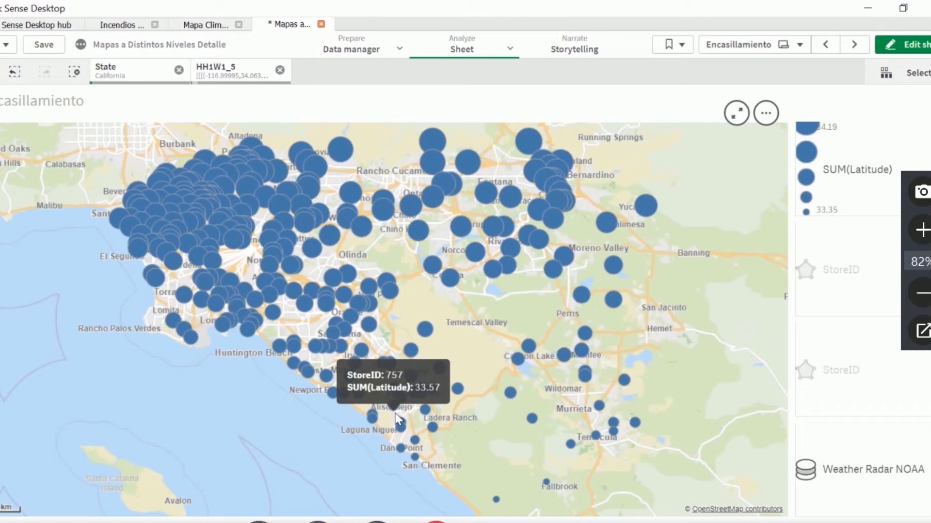
left_click(280, 71)
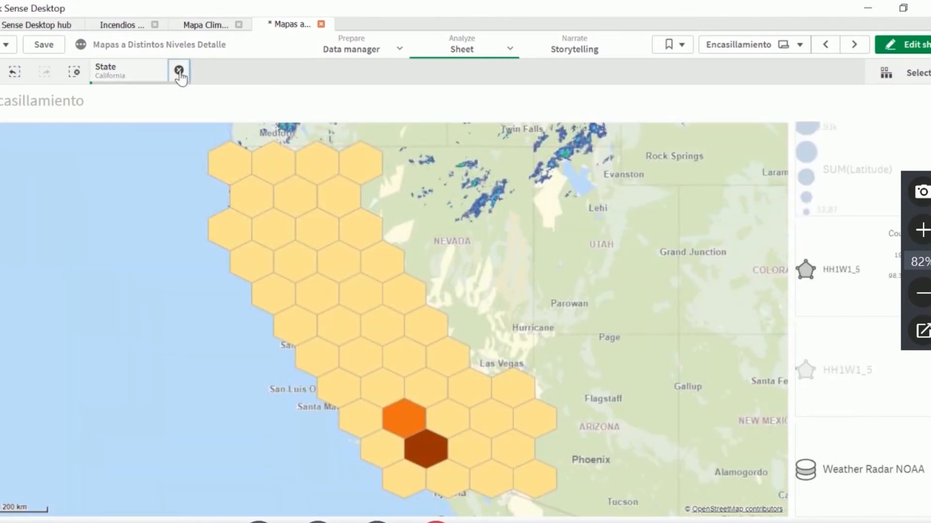
left_click(178, 70)
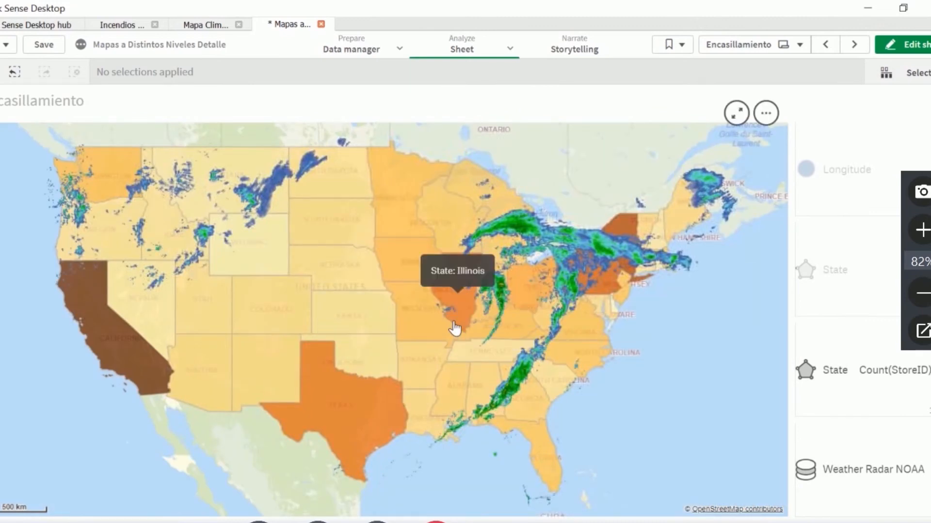
Step: Drill into Iowa and its easternmost dark hexagon to view the individual stores, and clear both selections
left_click(414, 269)
left_click(766, 106)
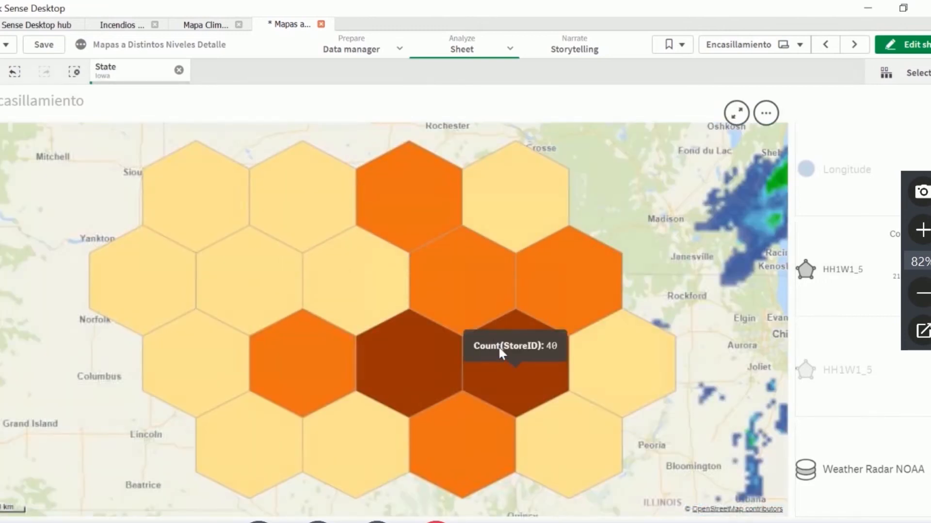
left_click(515, 342)
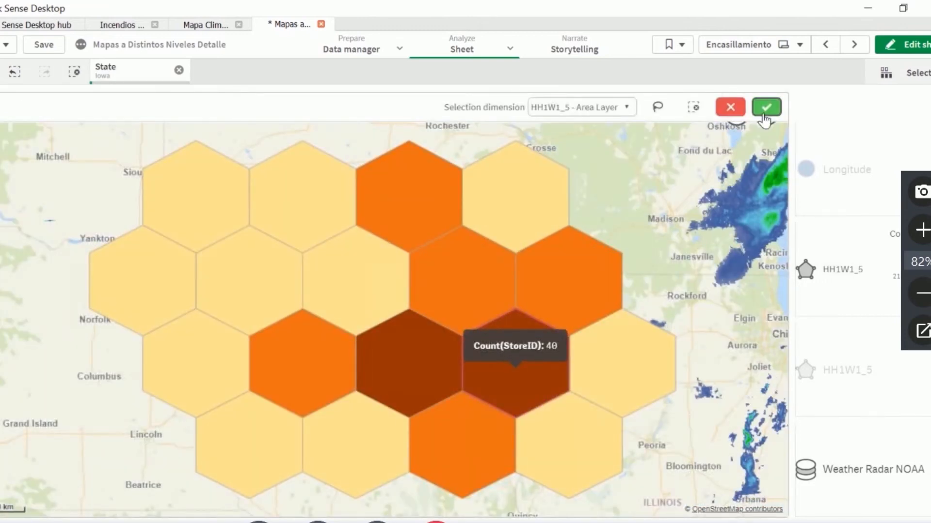
left_click(765, 104)
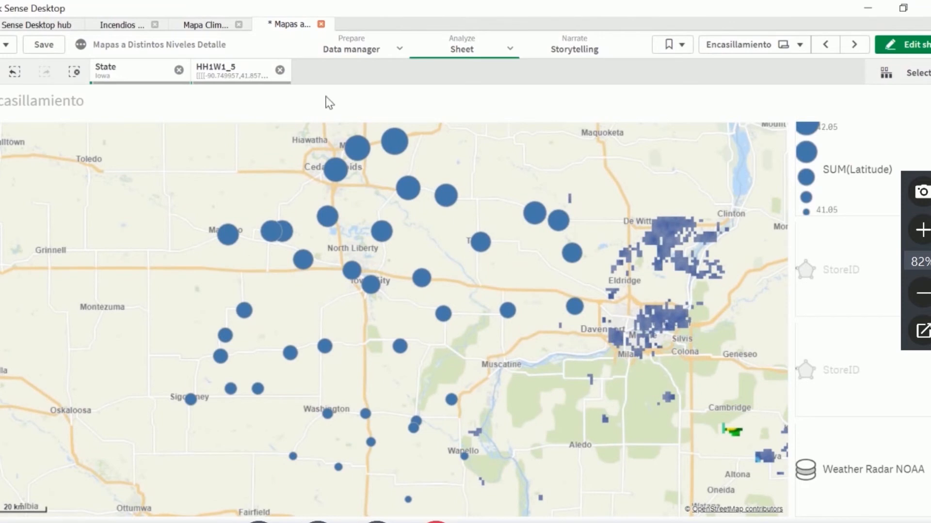
left_click(280, 70)
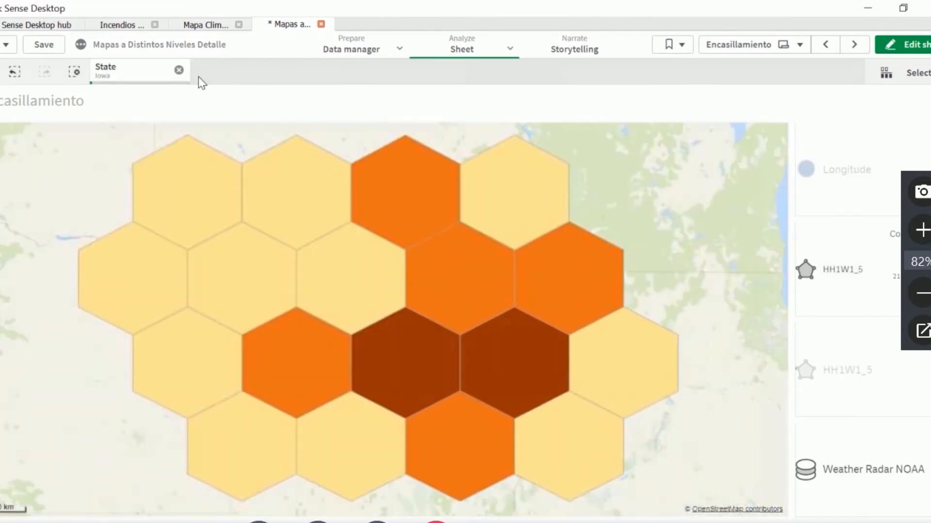
left_click(180, 71)
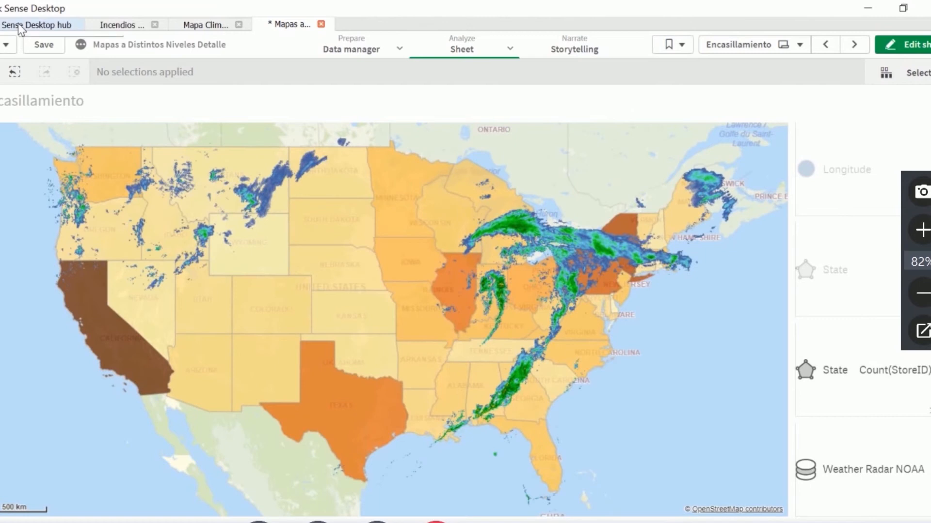
Step: Open the sheet My new sheet of the Mapa Oficina app from the hub
left_click(18, 24)
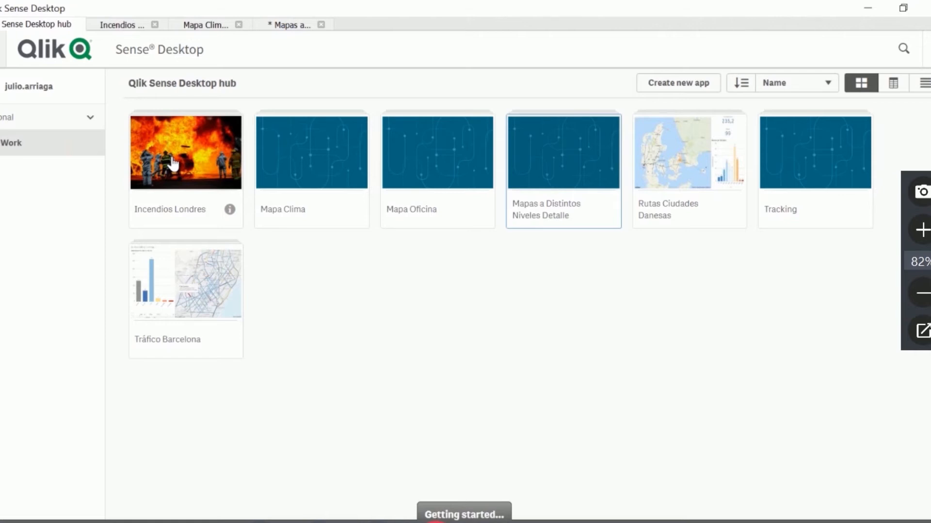
left_click(461, 153)
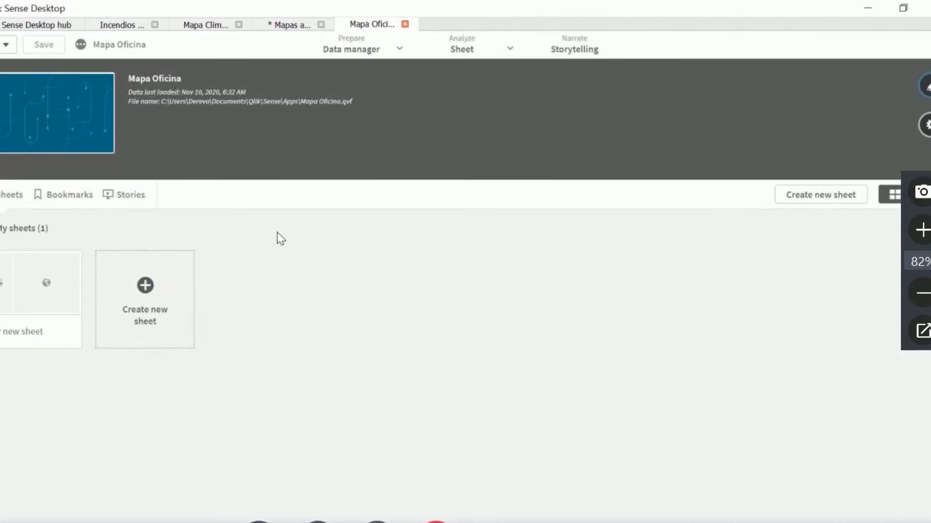
left_click(32, 290)
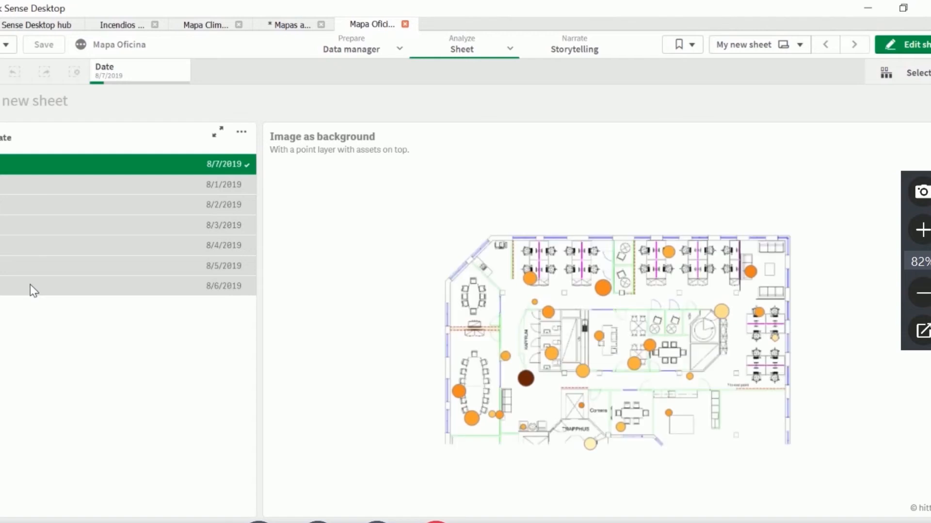
Step: Compare the points on the office floor plan for each date from 8/1/2019 to 8/4/2019
left_click(206, 184)
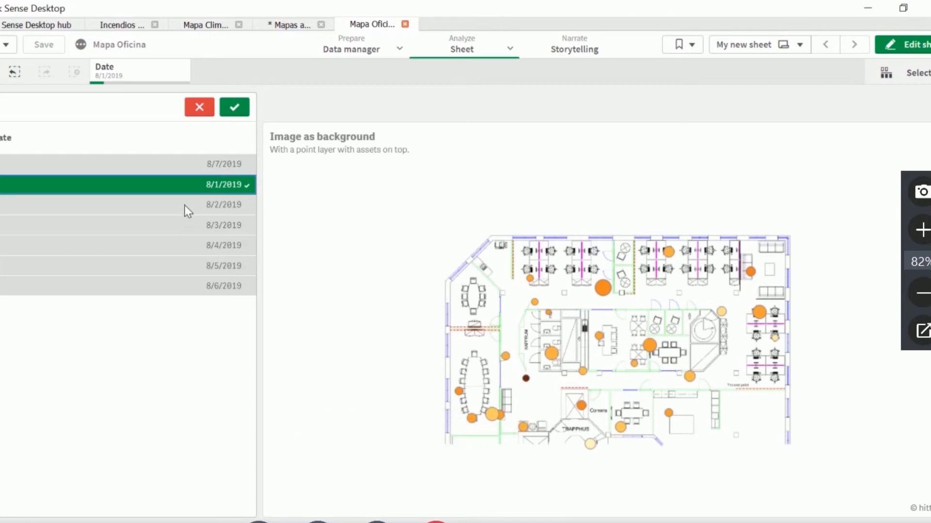
left_click(166, 212)
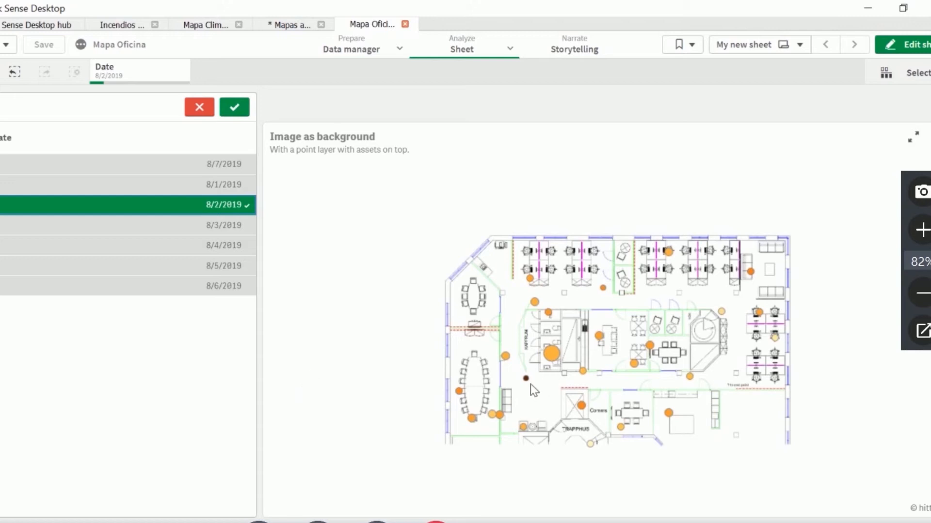
left_click(116, 227)
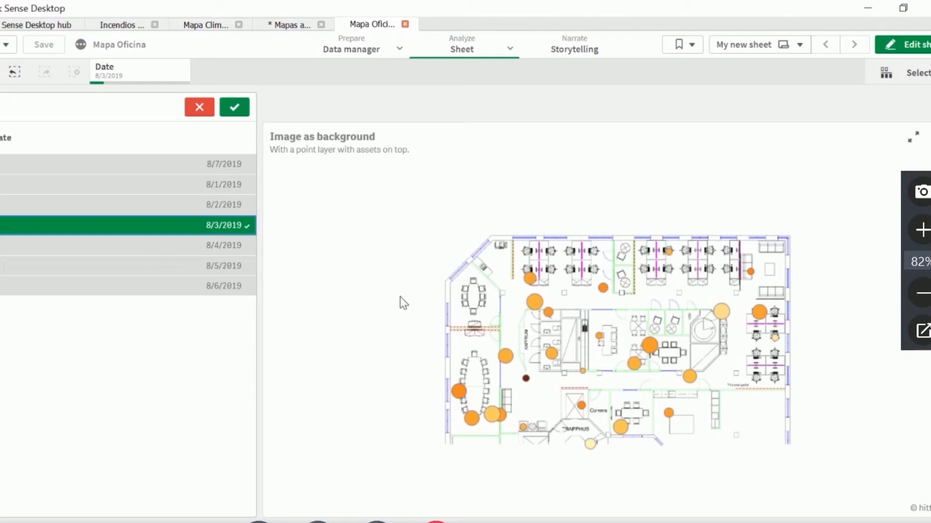
left_click(177, 247)
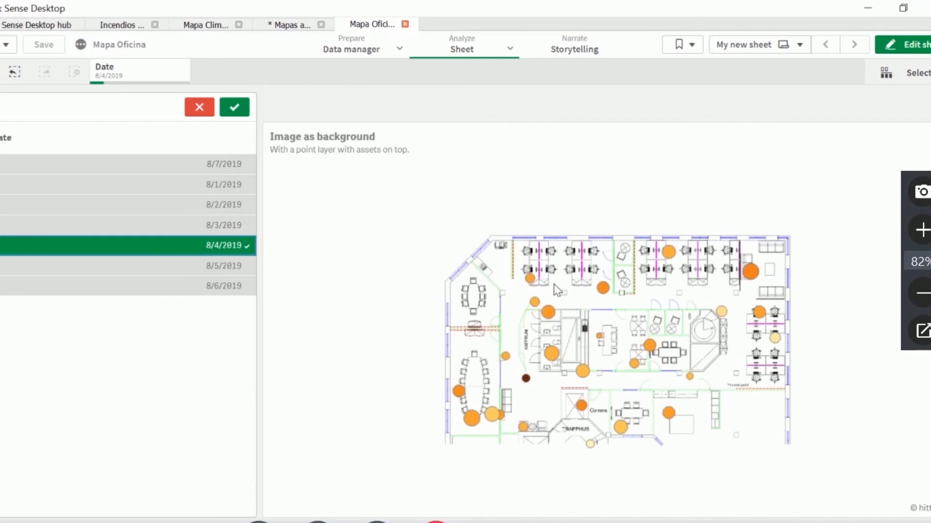
Step: Replay the floor plan from 8/7/2019 and through every date from 8/1/2019 to 8/6/2019 to see the points change
left_click(155, 164)
left_click(159, 188)
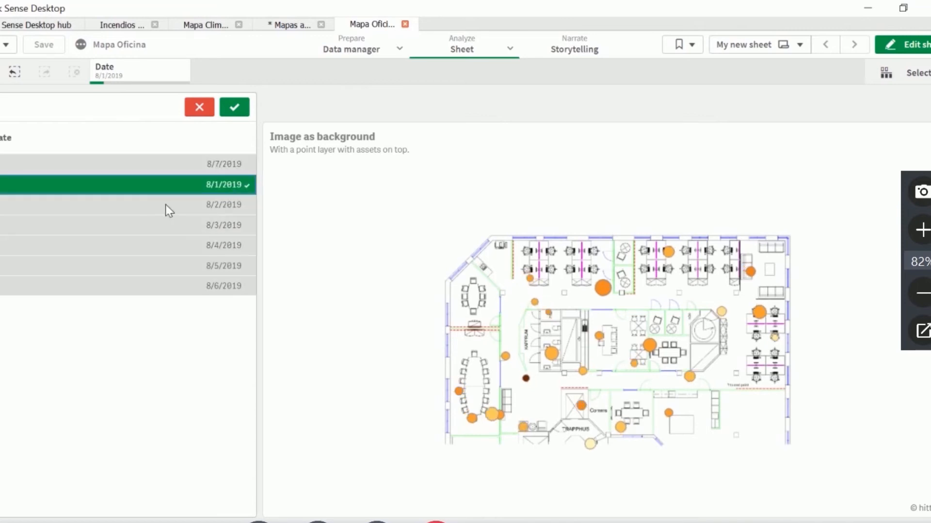
left_click(167, 206)
left_click(173, 226)
left_click(179, 246)
left_click(187, 266)
left_click(188, 287)
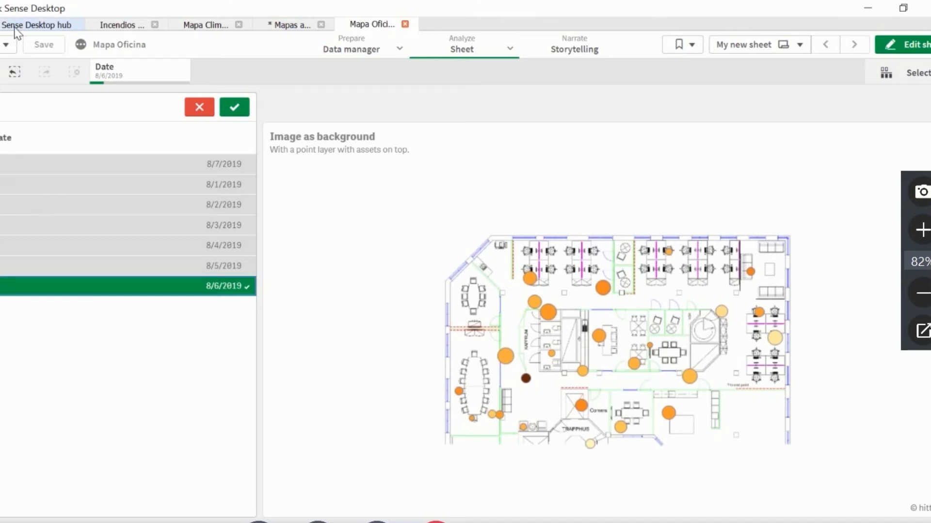
Step: Create a new app named Cobertura Antenas from the hub and open it
left_click(36, 25)
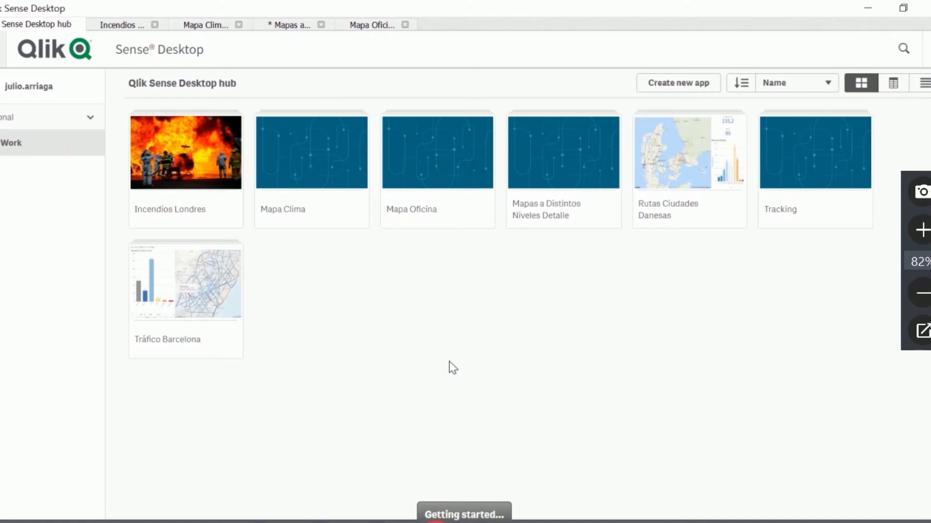
left_click(675, 88)
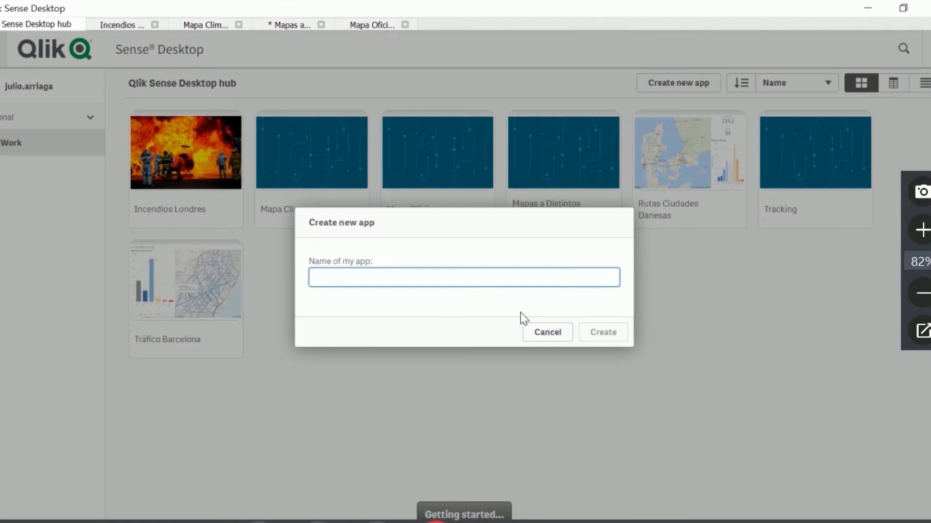
type("Cobertura Antenas")
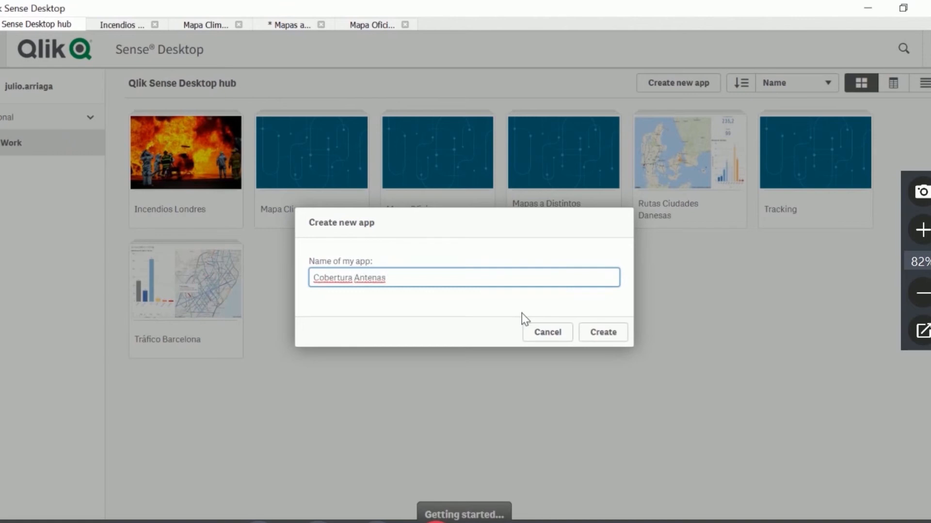
left_click(612, 336)
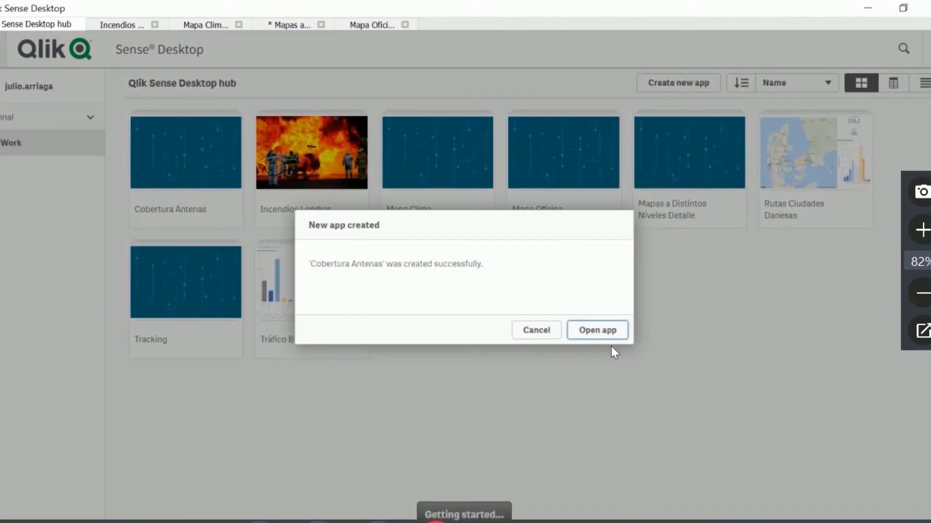
left_click(607, 336)
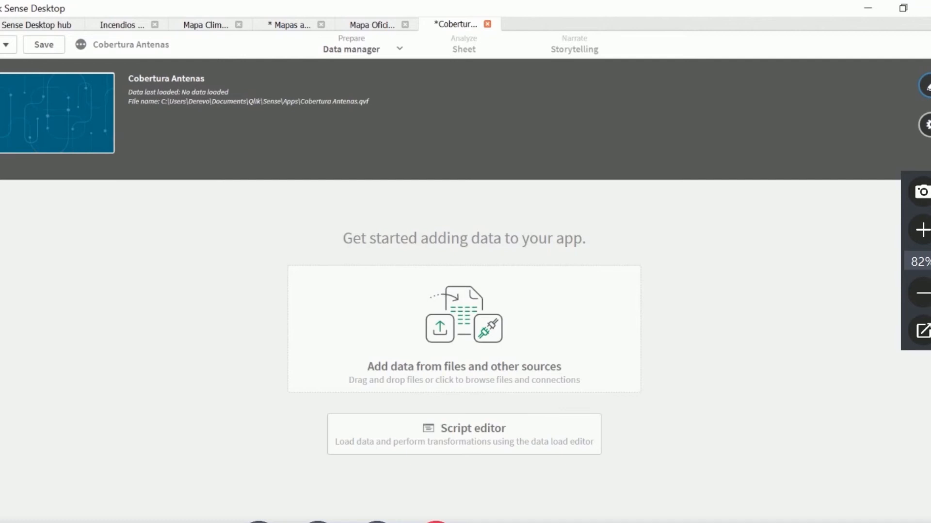
Step: Load the SenalTorres table from SenalTorres.xlsx with all five fields into the app
left_click_drag(930, 174, 525, 322)
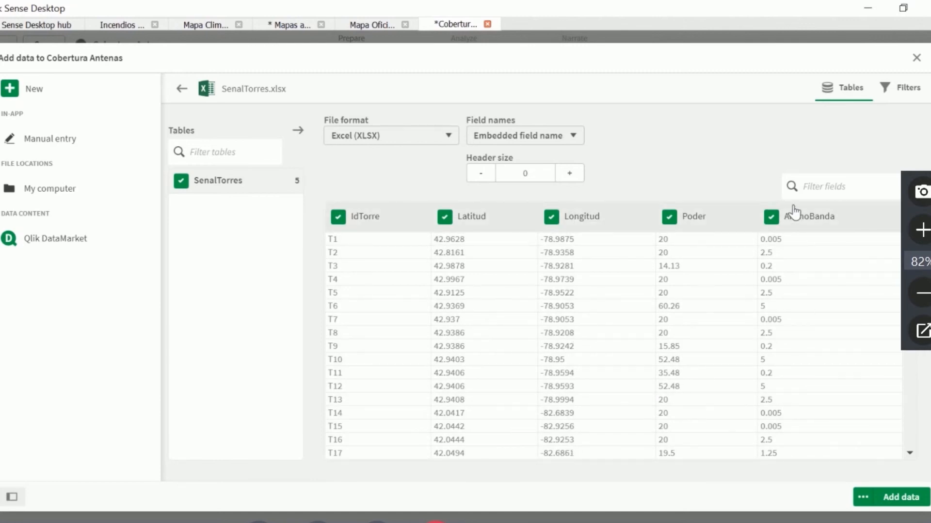
left_click(900, 499)
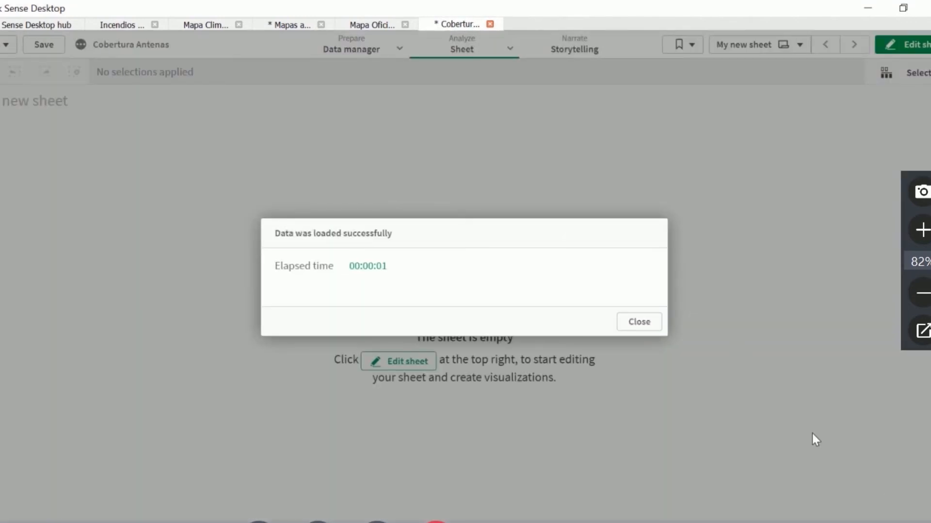
left_click(648, 323)
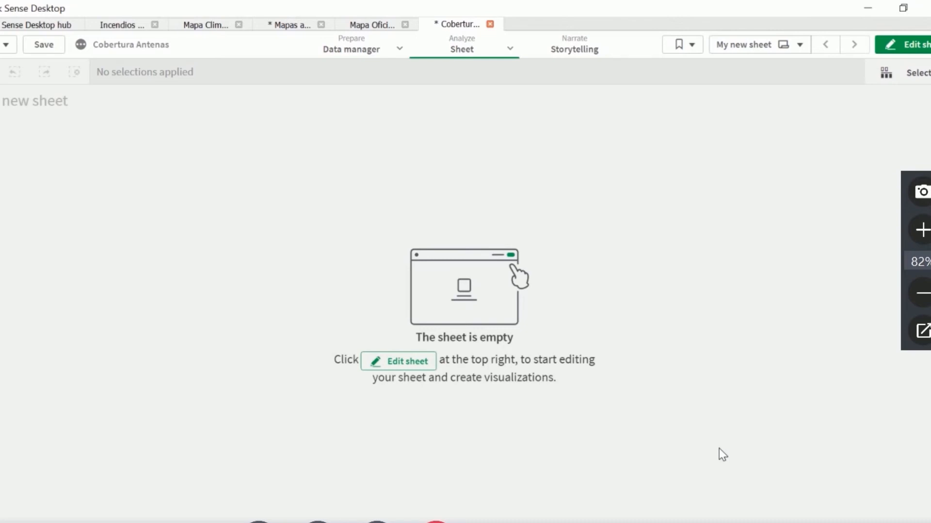
Step: Open the auto-generated section of the load script in the data load editor
left_click(402, 50)
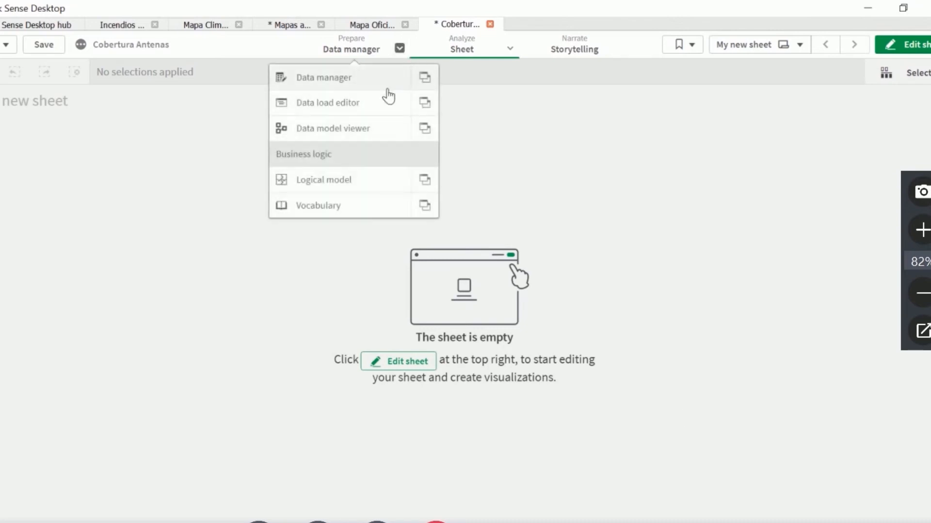
left_click(368, 112)
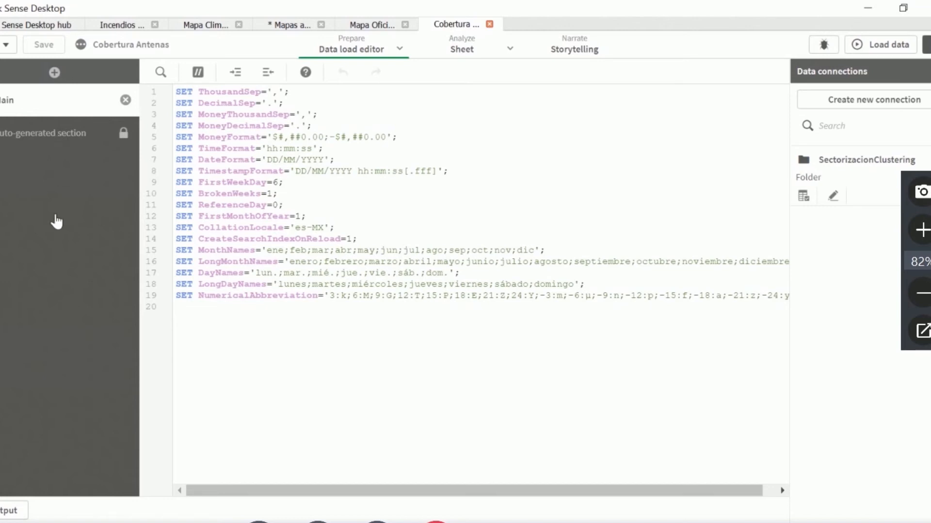
left_click(57, 134)
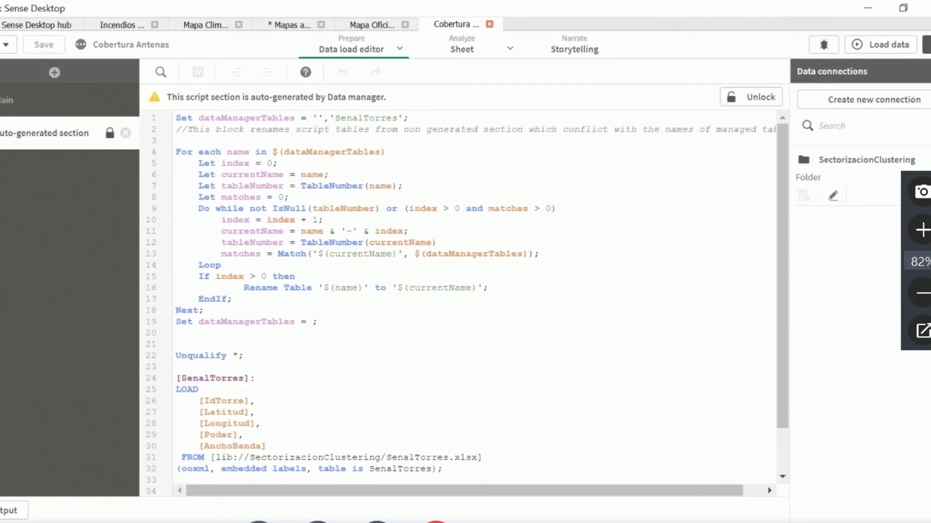
Step: Add a new load script section, create a Qlik GeoAnalytics Connector connection named GA, test it and save it
left_click(54, 72)
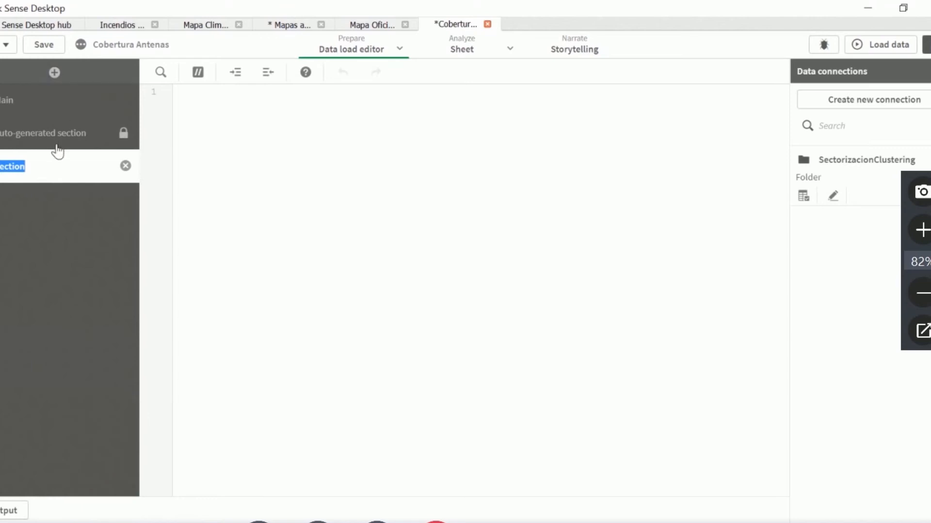
left_click(258, 172)
left_click(874, 101)
scroll(588, 345, "down", 5)
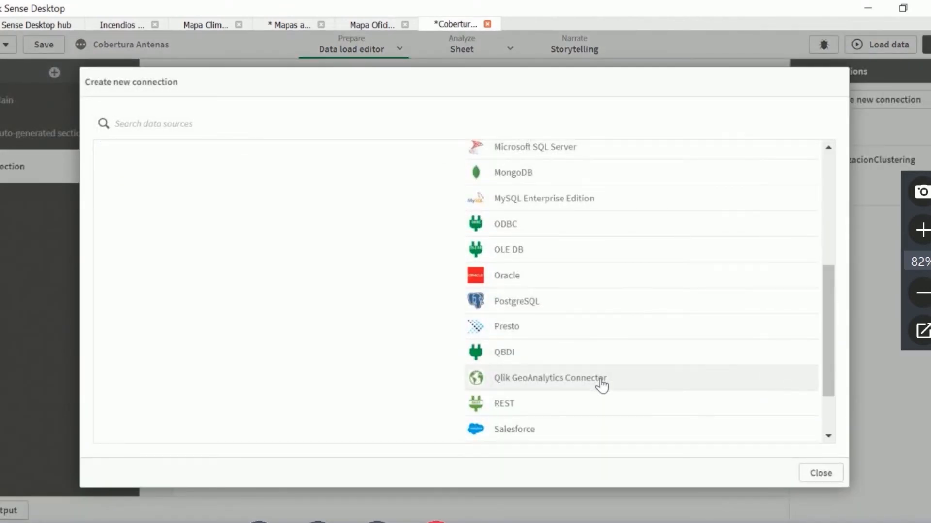
left_click(551, 386)
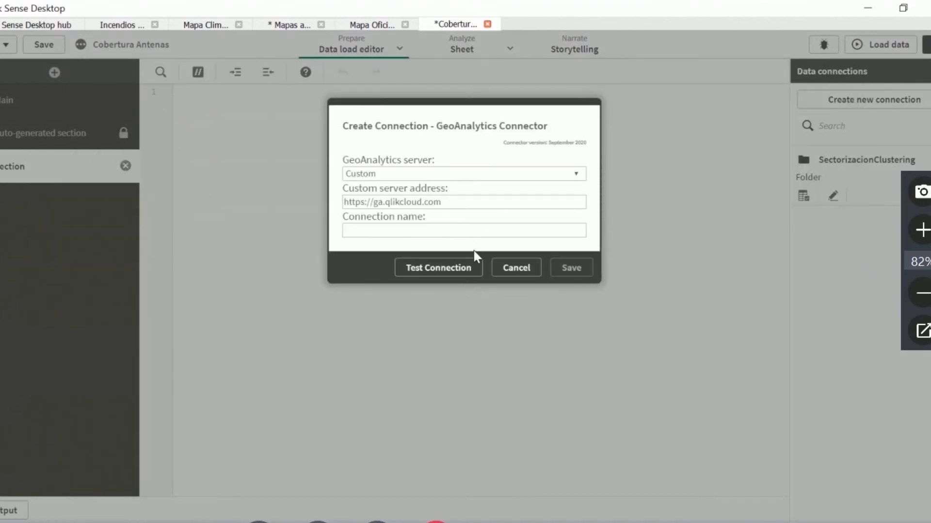
type("GA")
left_click(463, 276)
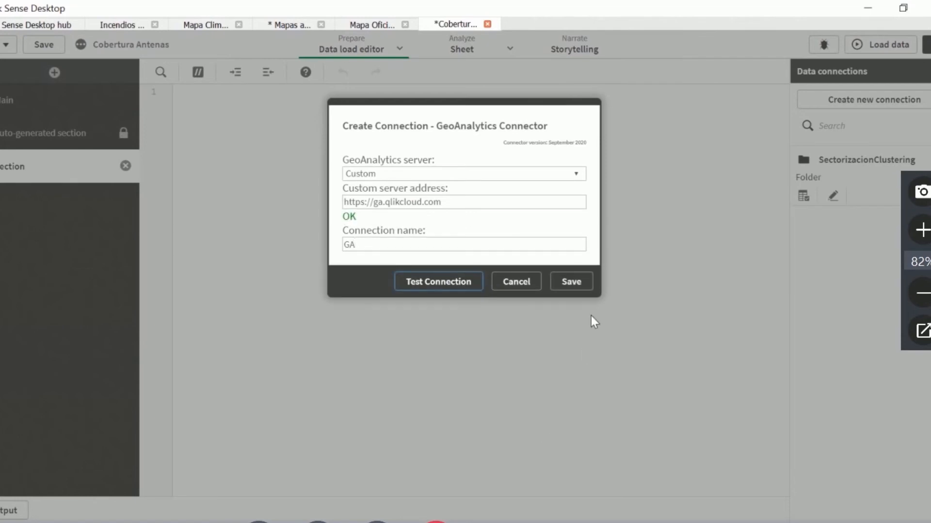
left_click(577, 286)
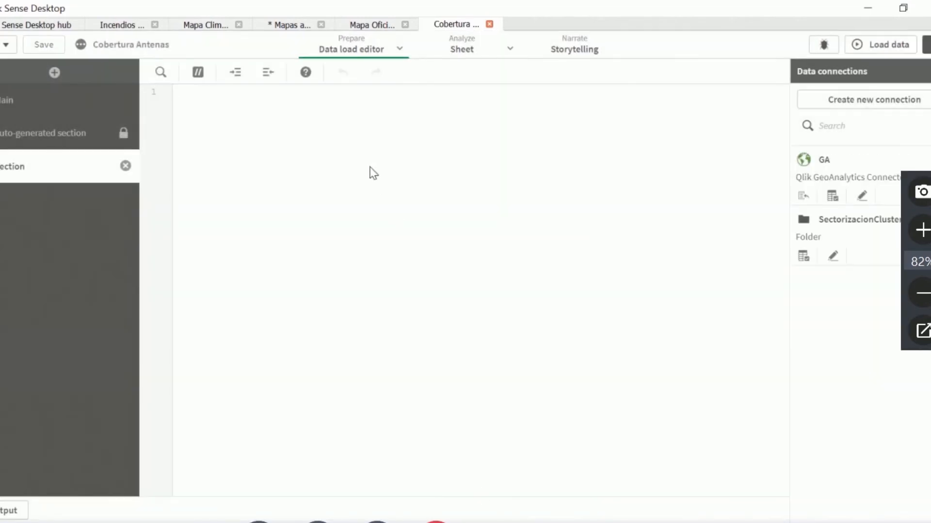
Step: Start a Cluster operation on the GA connection with a distance of 80000 m
left_click(832, 197)
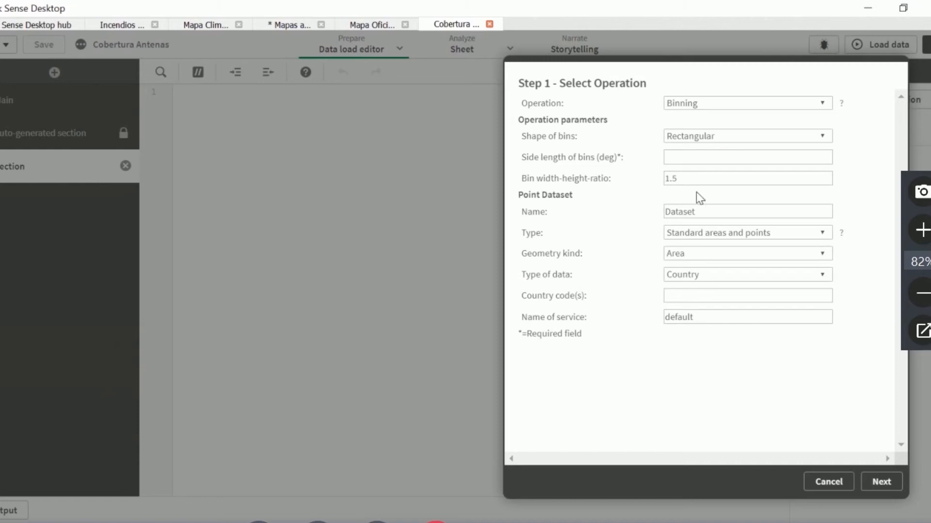
left_click(757, 104)
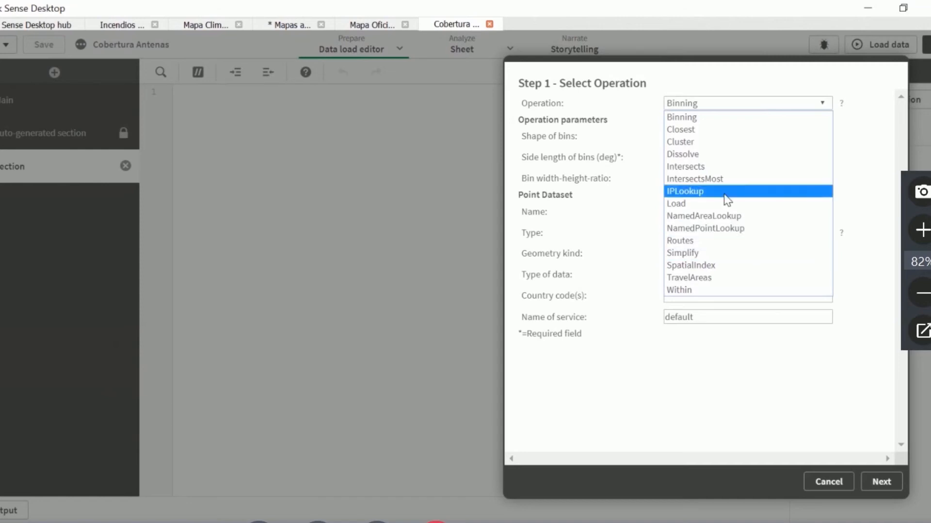
left_click(780, 143)
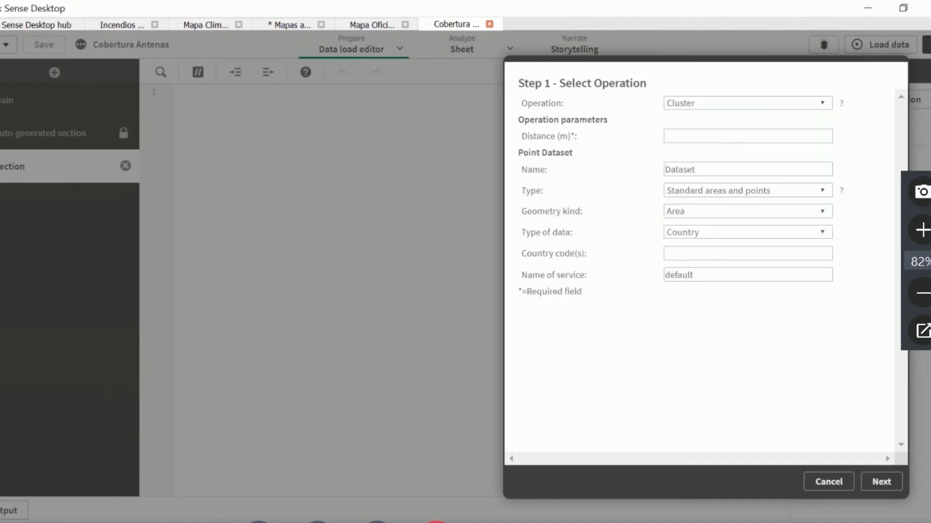
left_click(730, 136)
type("80000")
Step: Define the point dataset as the loaded table SenalTorres with the fields IdTorre,Latitud,Longitud
left_click(704, 169)
left_click(716, 192)
left_click(712, 242)
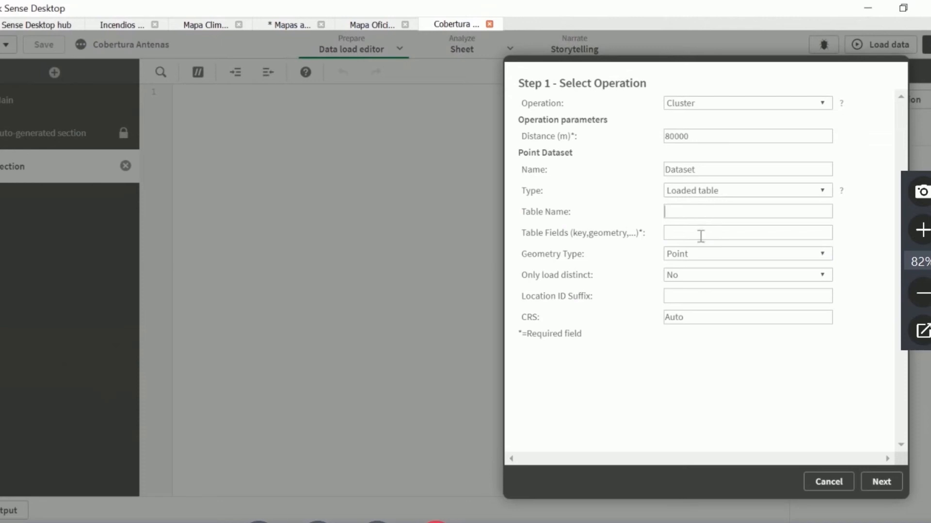
type("SenalTorres")
left_click(701, 236)
type("IdTorre")
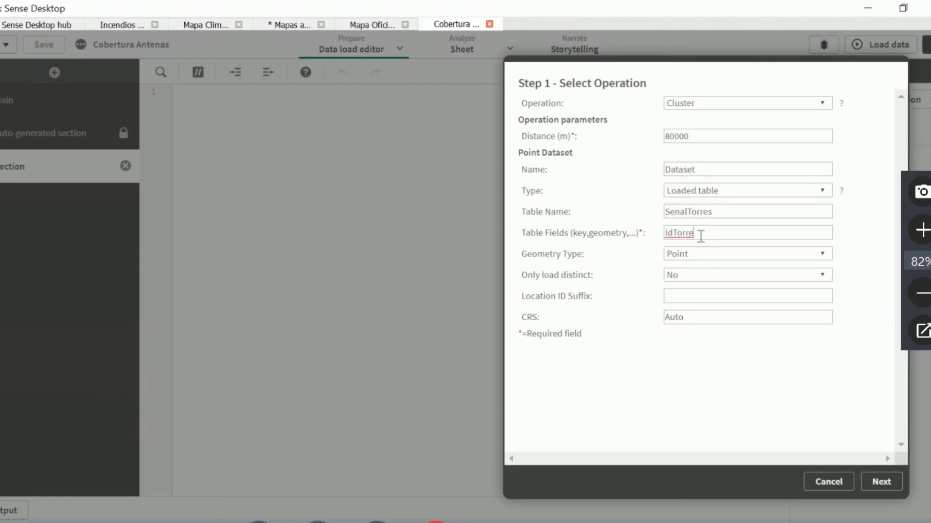
type(",Latitud,Longitud")
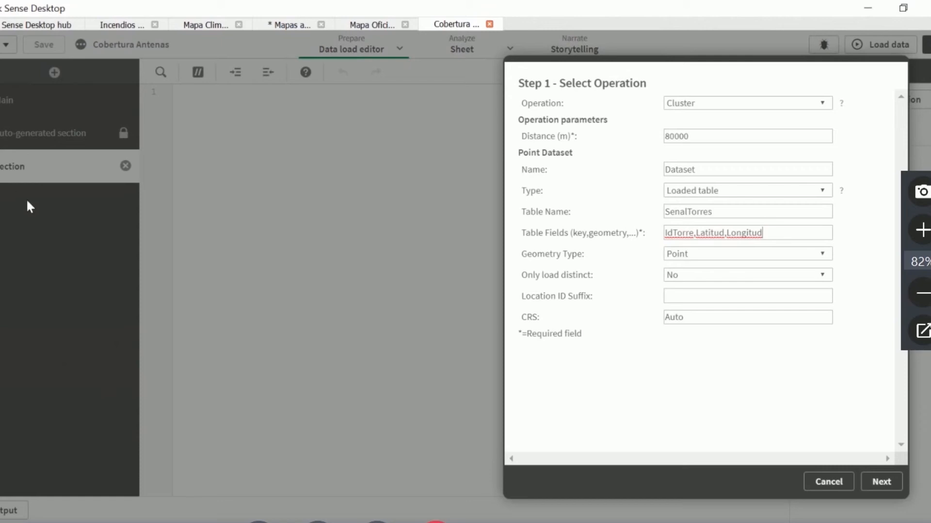
Step: Set the geometry type to Latitude and Longitude Point, restrict the dataset to distinct values, and continue to data selection
left_click(677, 256)
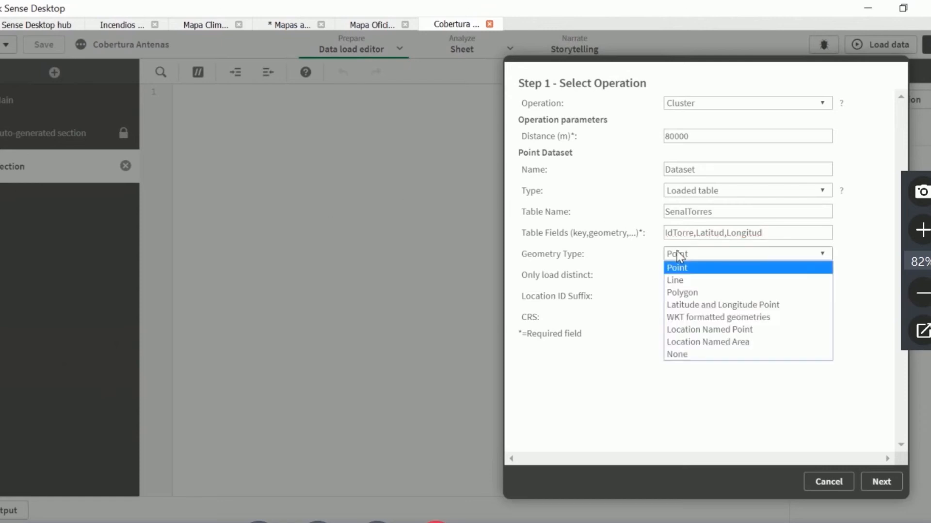
left_click(705, 304)
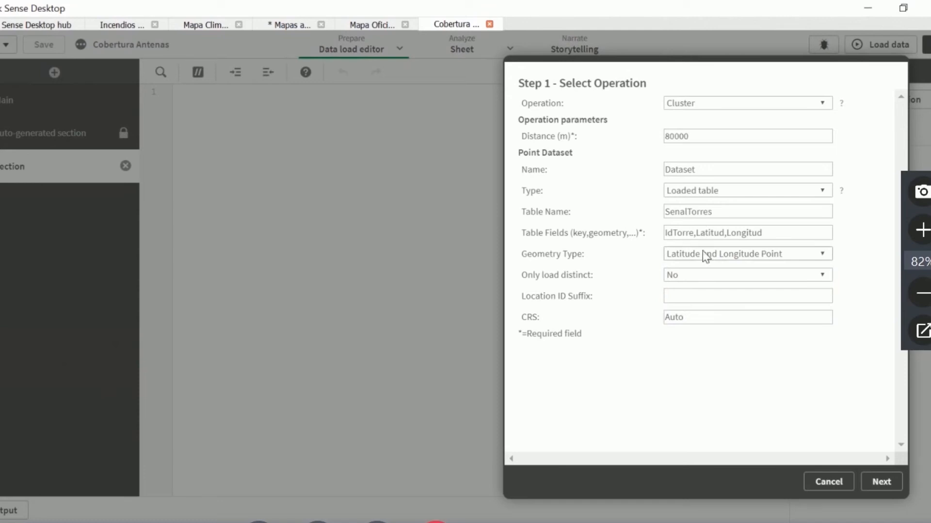
left_click(710, 275)
left_click(719, 301)
left_click(895, 481)
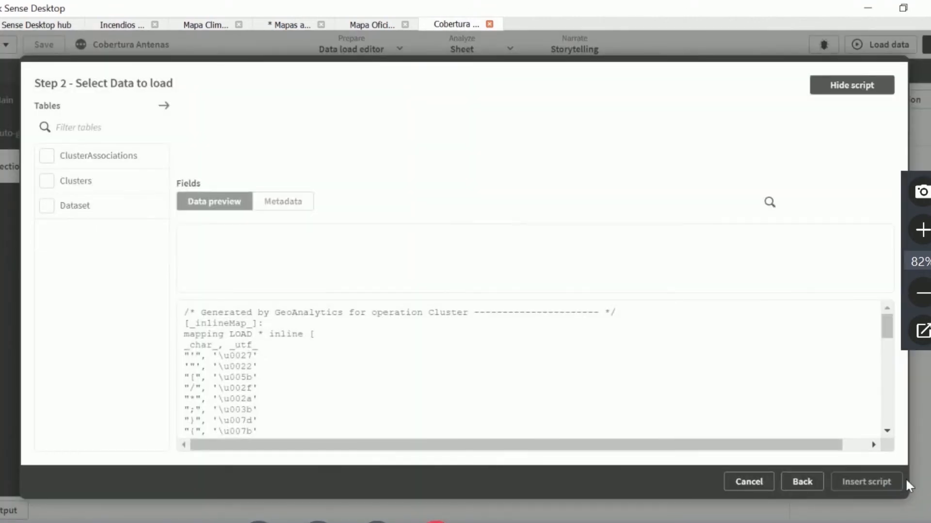
Step: Include the ClusterAssociations and Clusters tables and insert the generated cluster script into the section
left_click(47, 159)
left_click(48, 182)
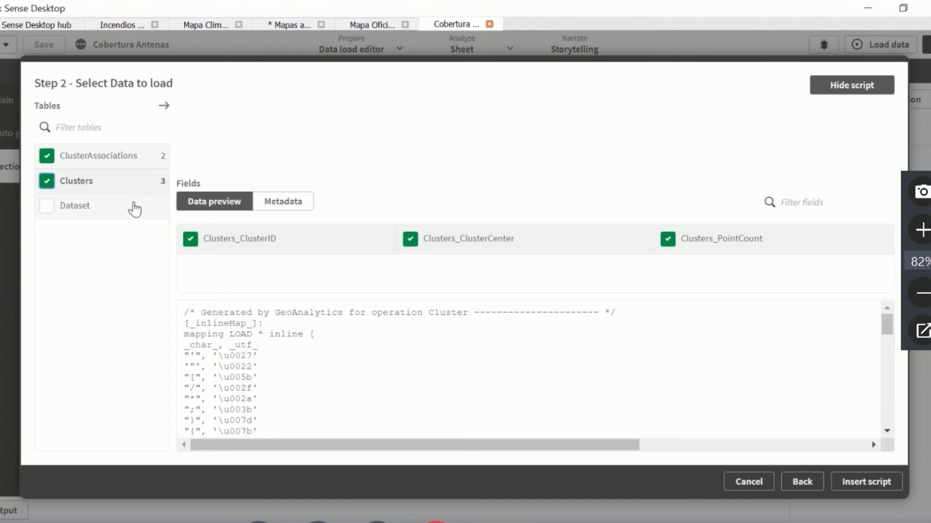
left_click(866, 482)
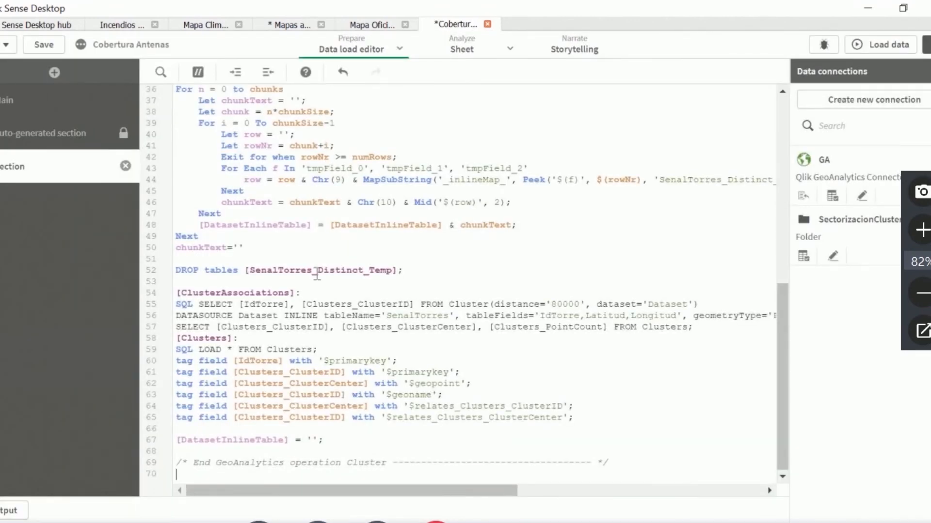
Step: Load the data with the completed script and look over the inserted cluster code
left_click(880, 44)
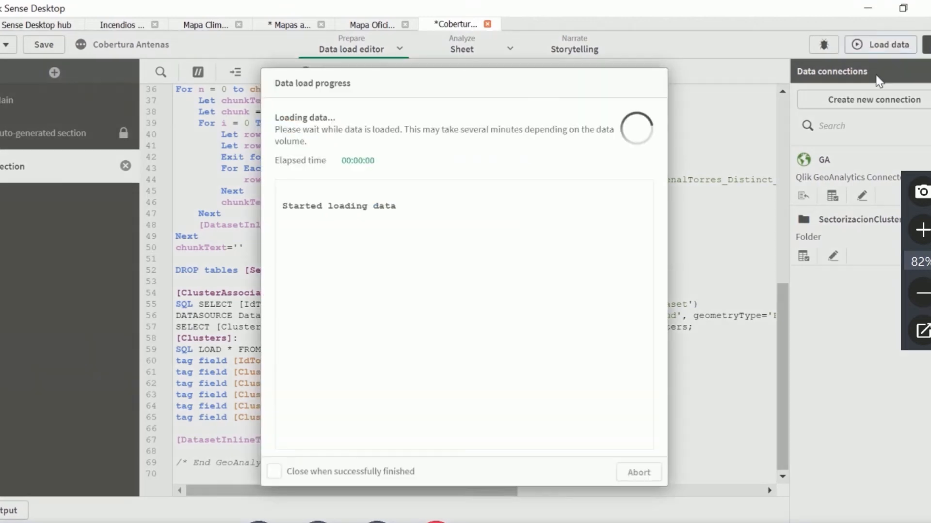
mouse_move(259, 522)
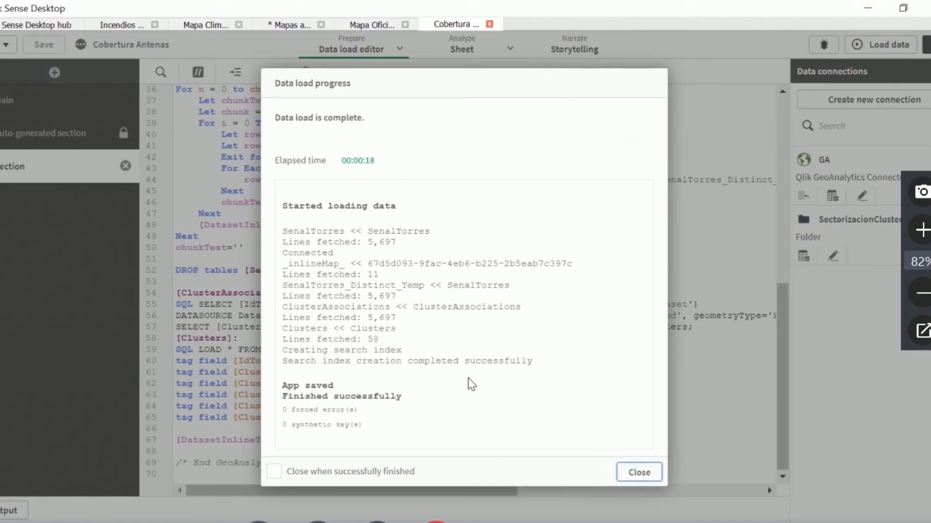
left_click(638, 472)
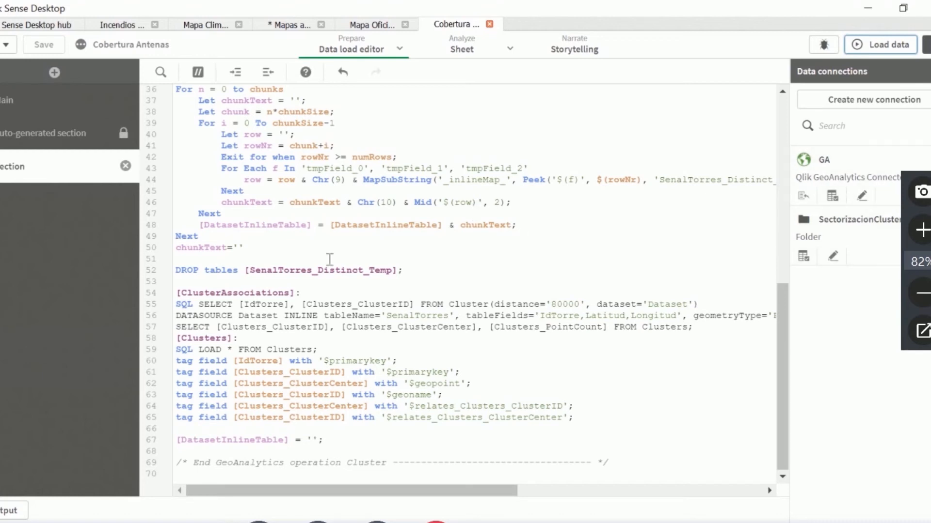
scroll(356, 259, "up", 5)
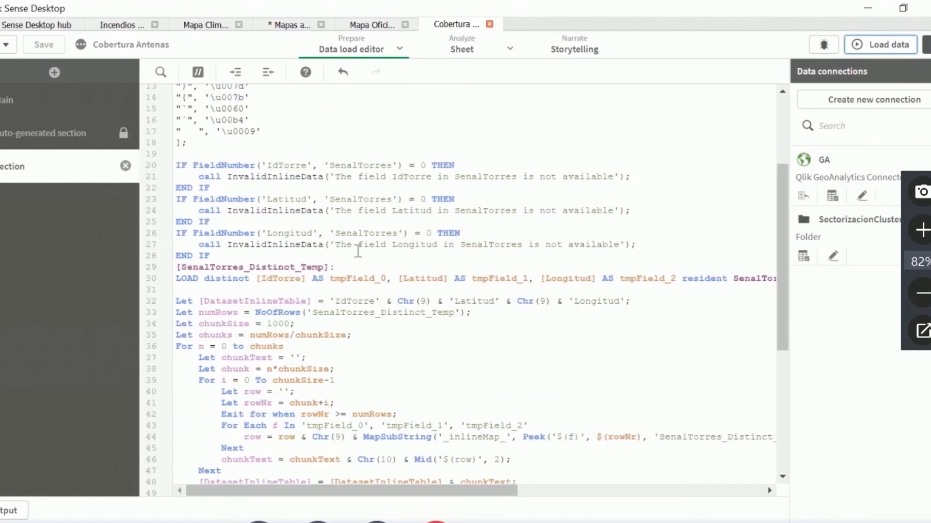
scroll(357, 251, "down", 5)
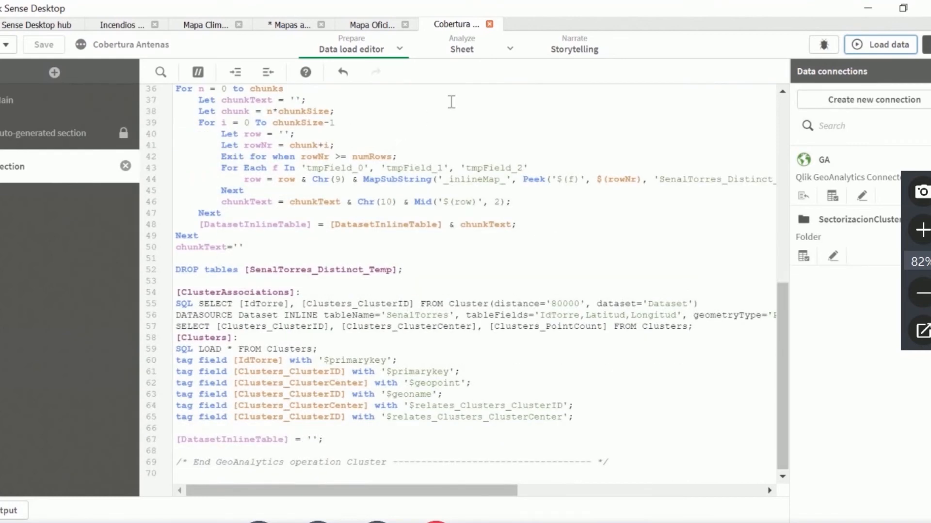
Step: Put My new sheet into edit mode and add a GeoAnalytics map enlarged to fill most of the sheet
left_click(469, 53)
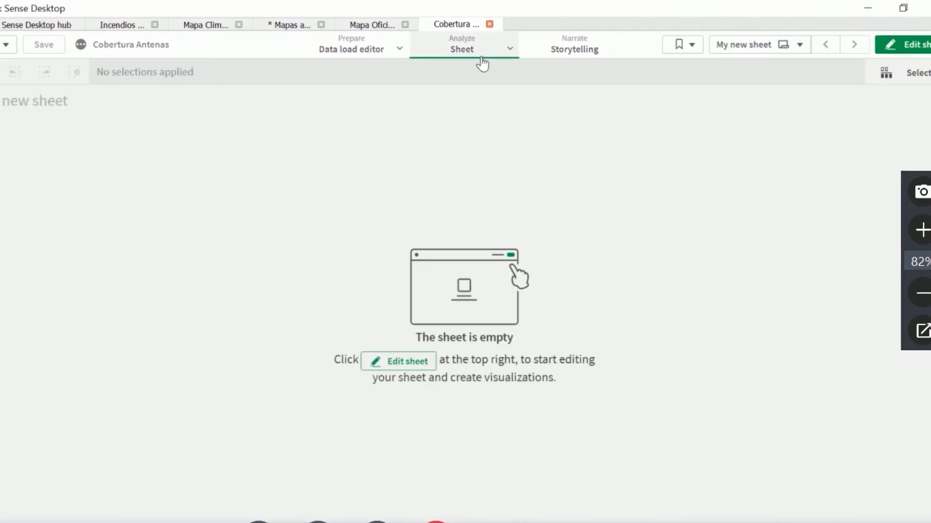
left_click(908, 49)
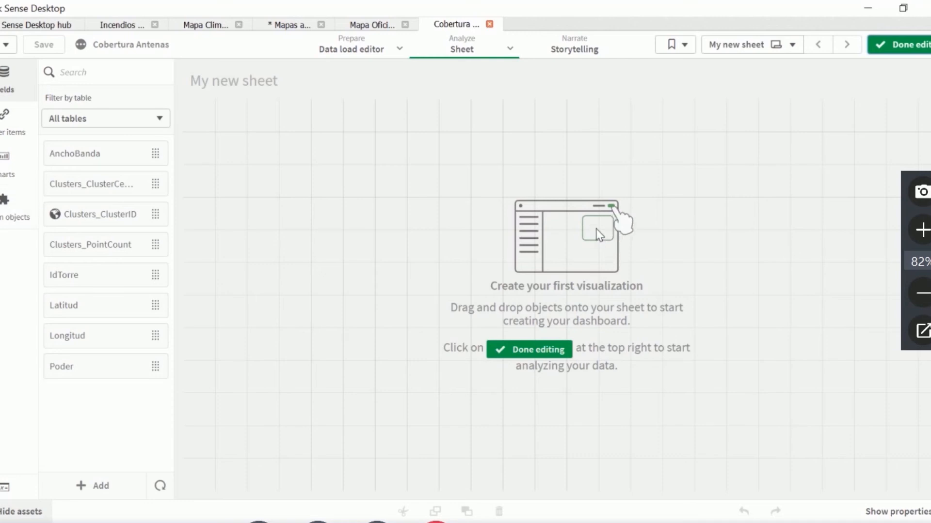
left_click(14, 222)
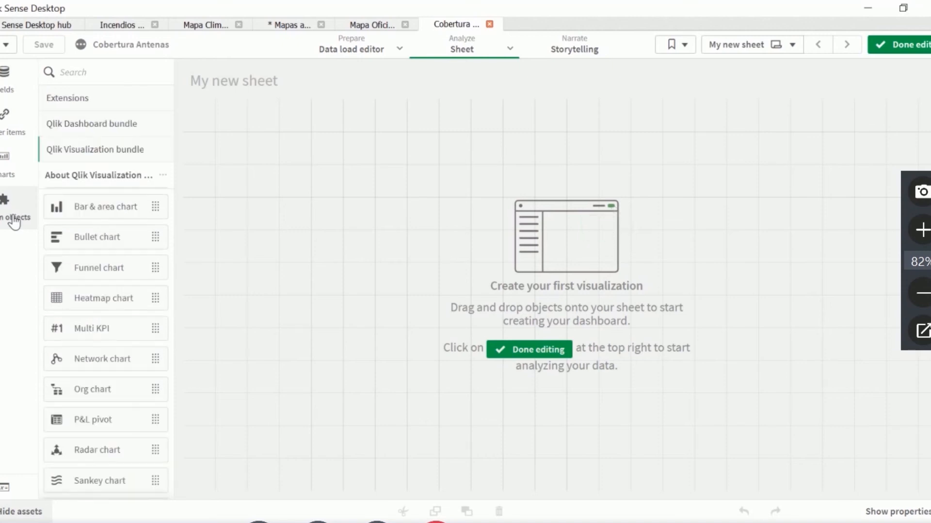
left_click(104, 100)
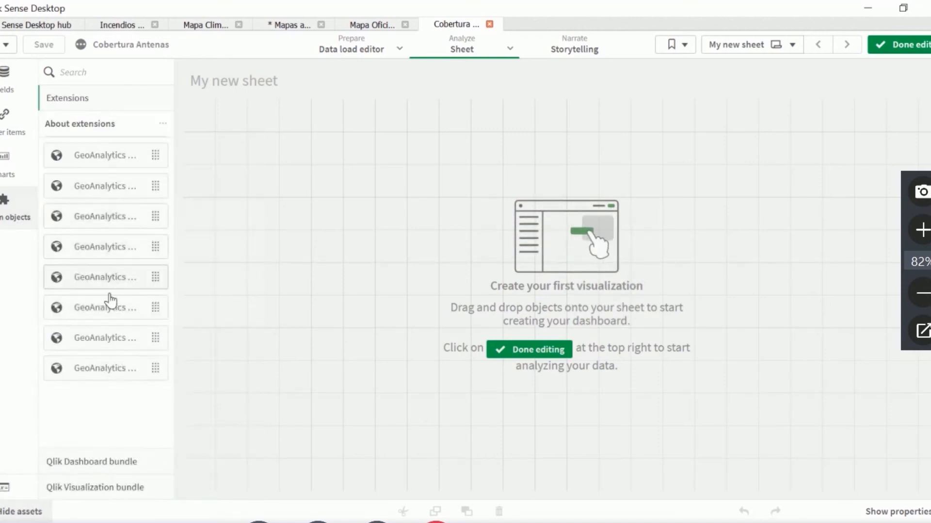
left_click_drag(328, 218, 335, 210)
left_click_drag(479, 292, 626, 508)
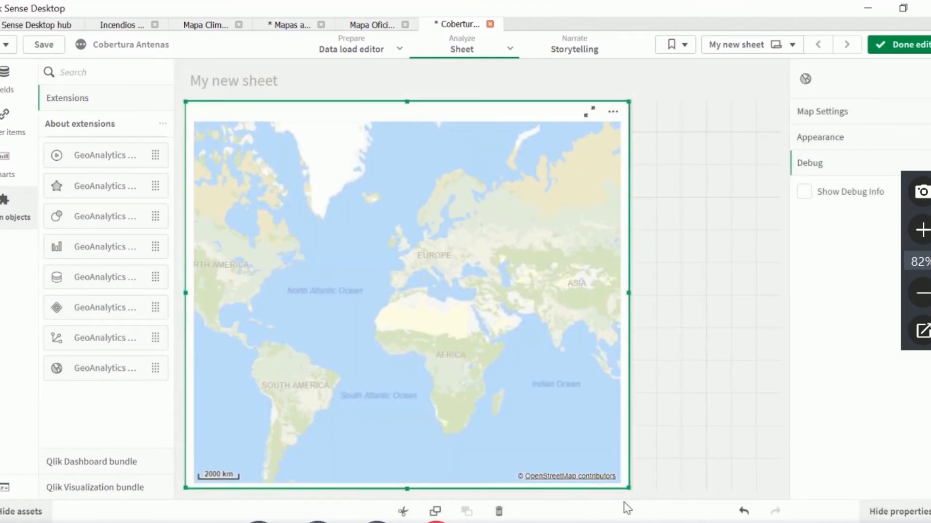
Step: Place a GeoAnalytics bubble layer beside the map and give it the dimension Clusters_ClusterCenter
left_click_drag(116, 214, 667, 235)
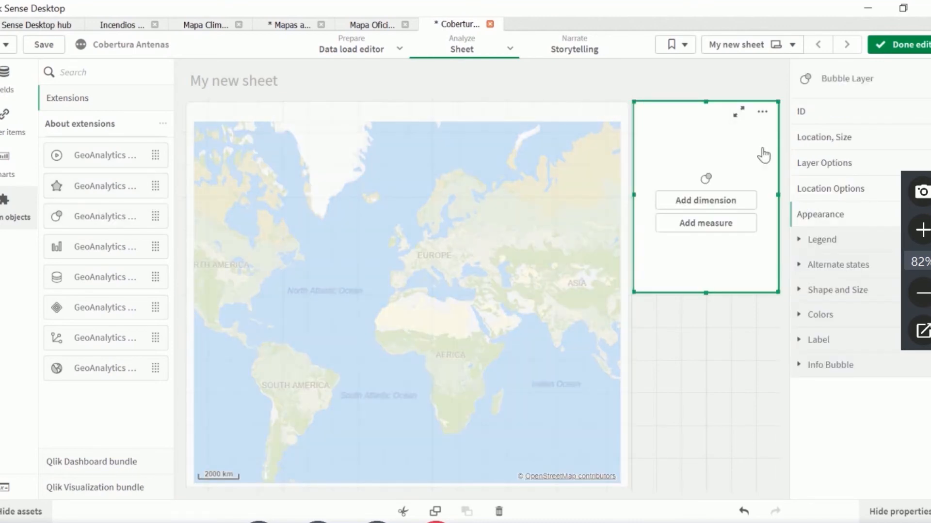
left_click(706, 202)
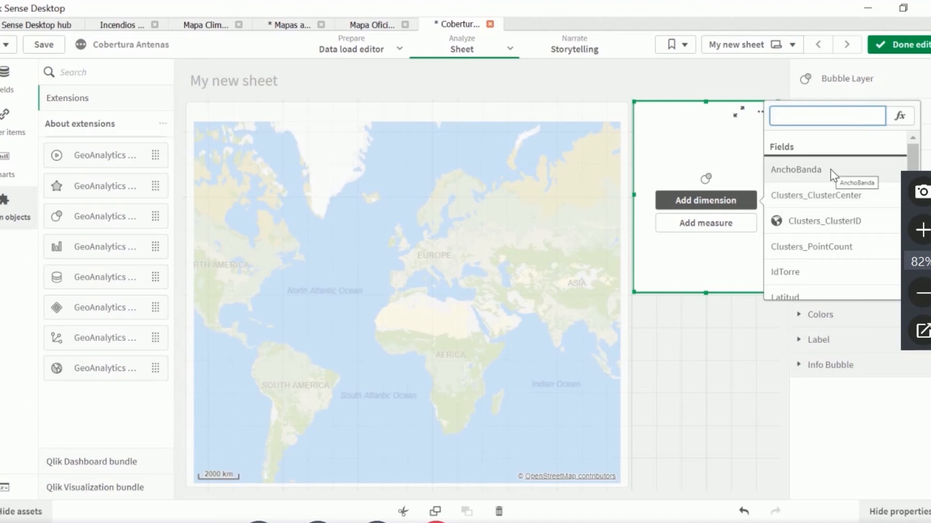
left_click(842, 192)
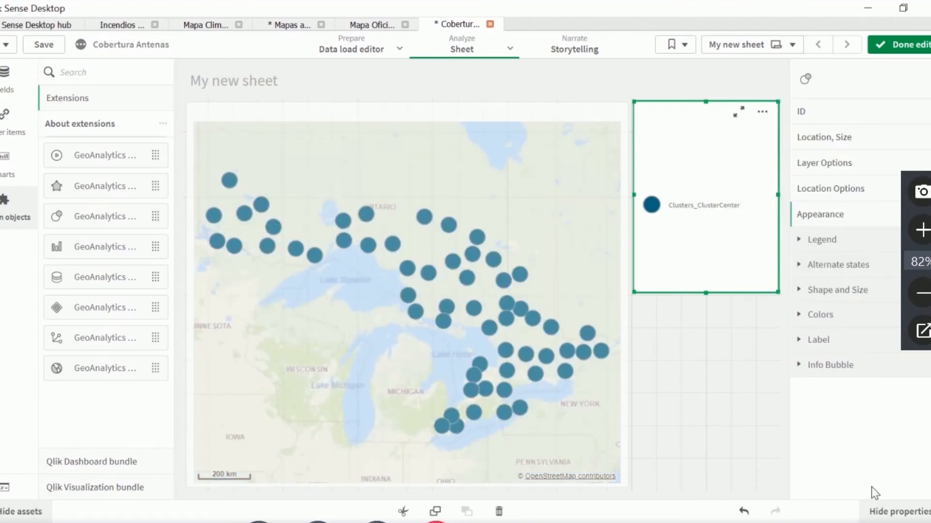
Step: Add Clusters_ClusterCenter as a location and size measure of the bubble layer
left_click(838, 146)
left_click(836, 164)
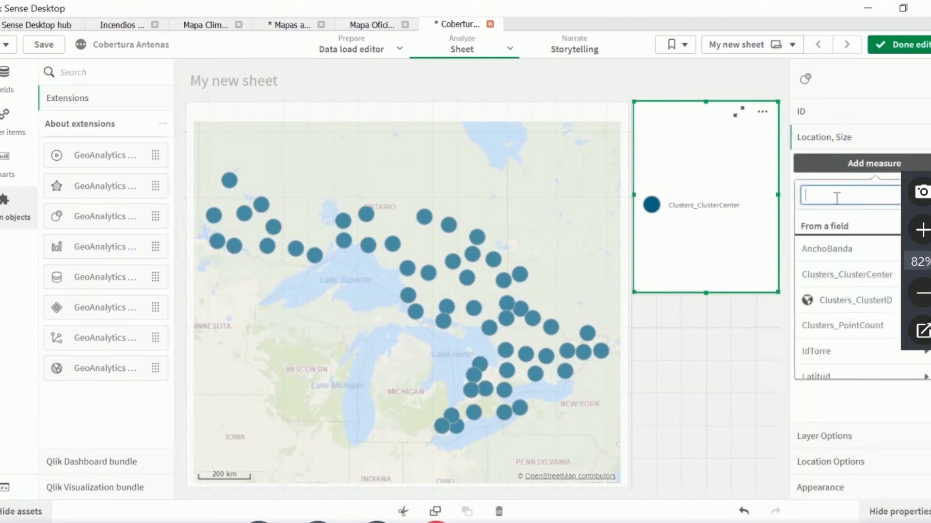
type("Clu")
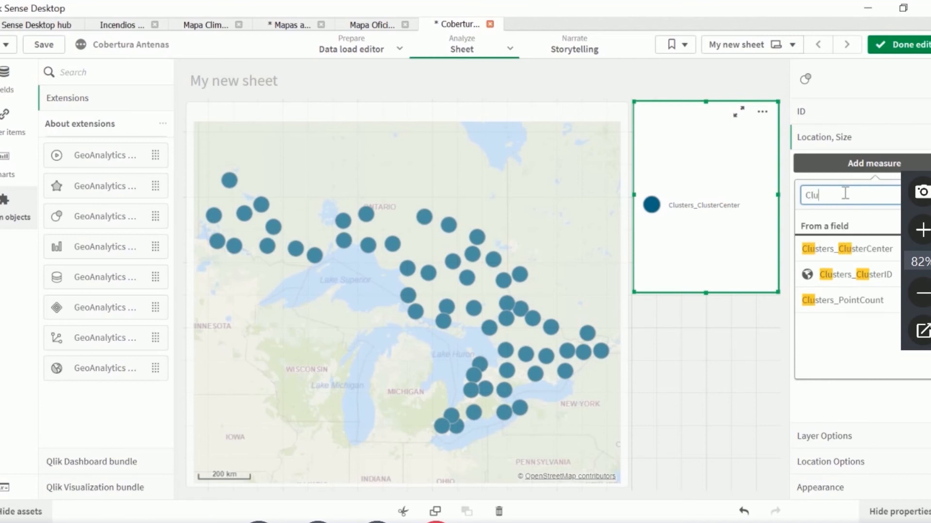
type("ster")
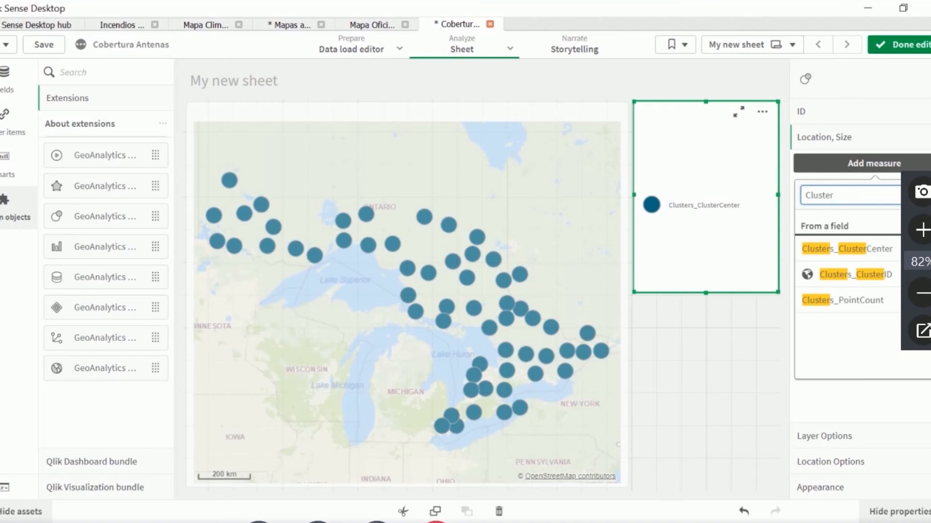
type("s_ClusterC")
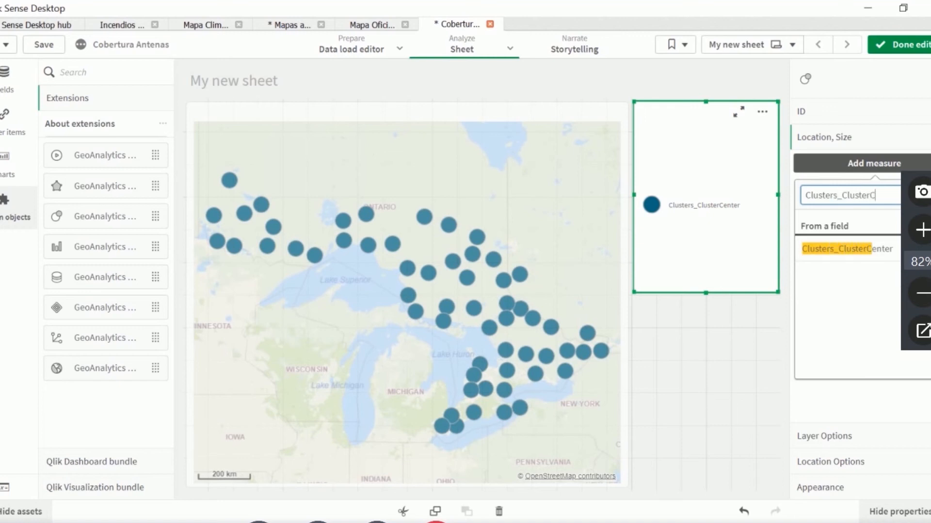
type("enter")
key("Return")
left_click(819, 183)
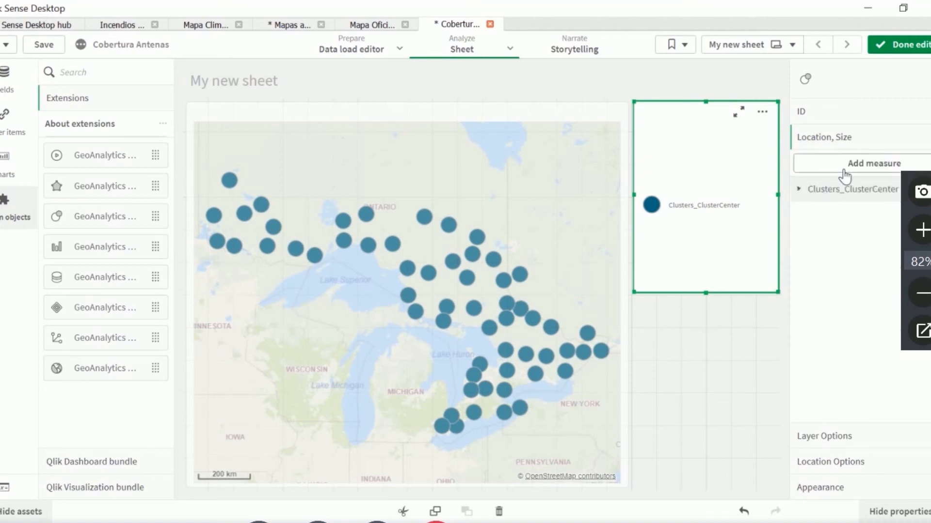
Step: Add Sum(Clusters_PointCount) as the size measure of the bubble layer
left_click(842, 170)
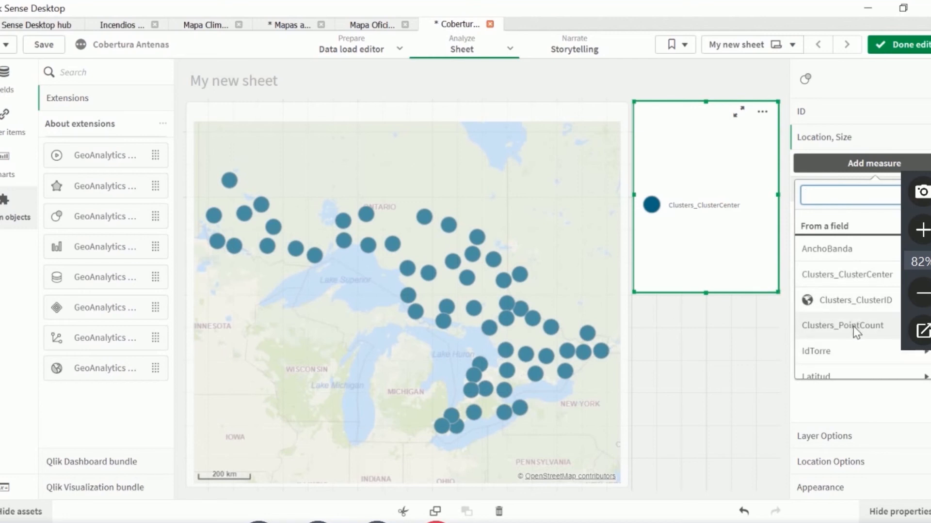
left_click(853, 326)
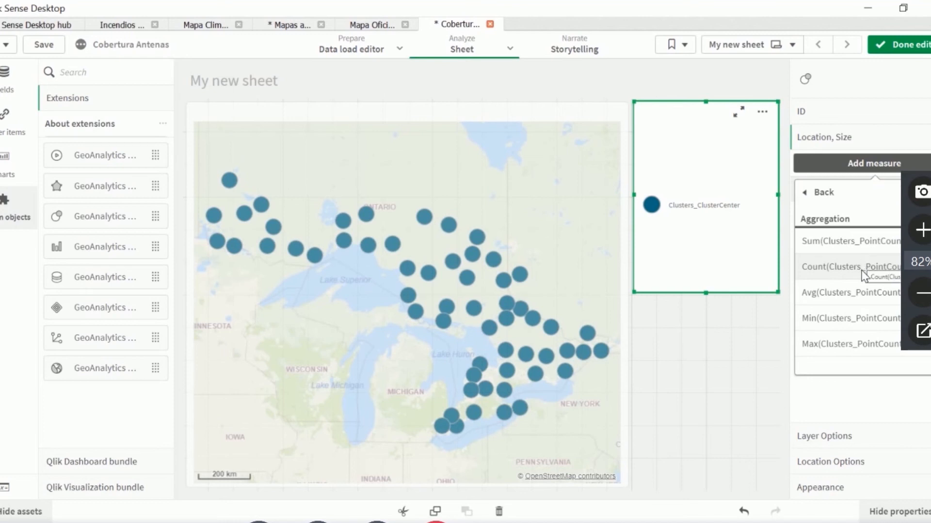
left_click(868, 245)
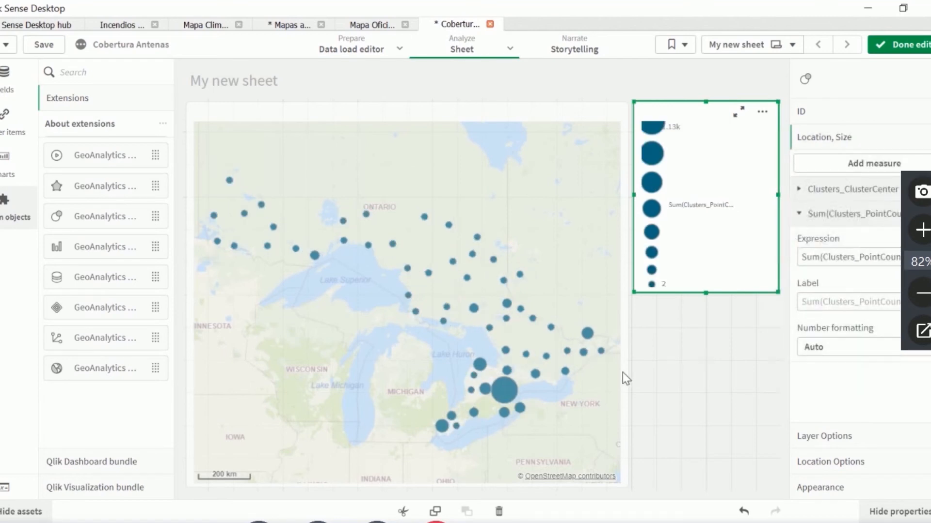
Step: Inspect the point counts of the clusters around Toronto and Owen Sound, and save the Cobertura Antenas app
scroll(513, 394, "up", 2)
mouse_move(523, 395)
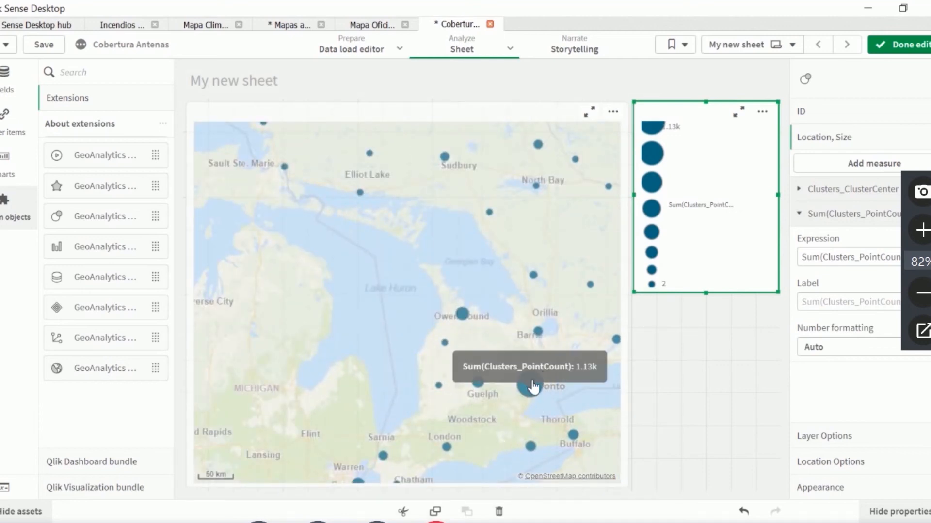
mouse_move(467, 322)
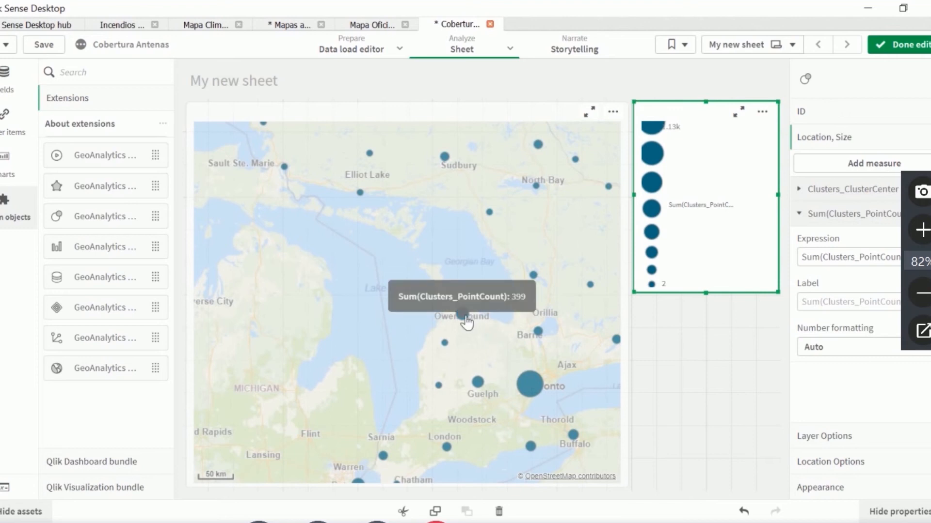
mouse_move(450, 348)
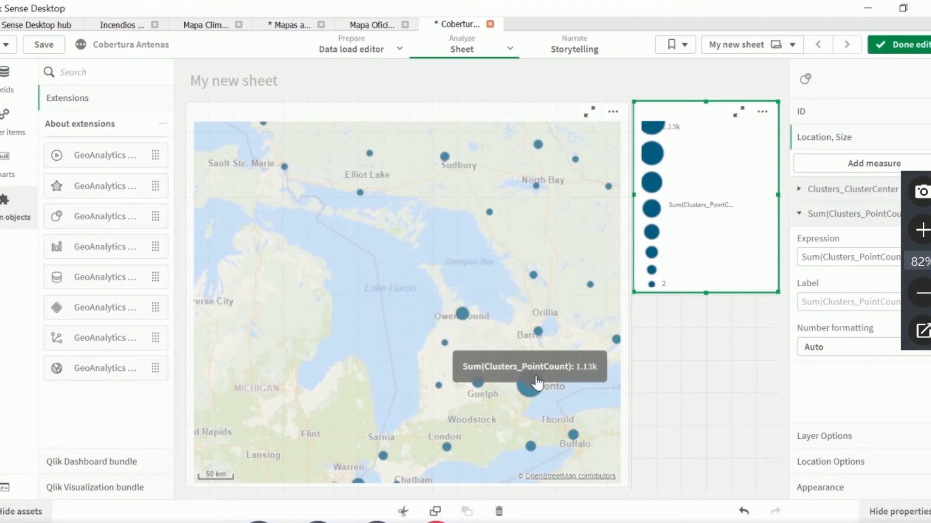
scroll(537, 383, "up", 2)
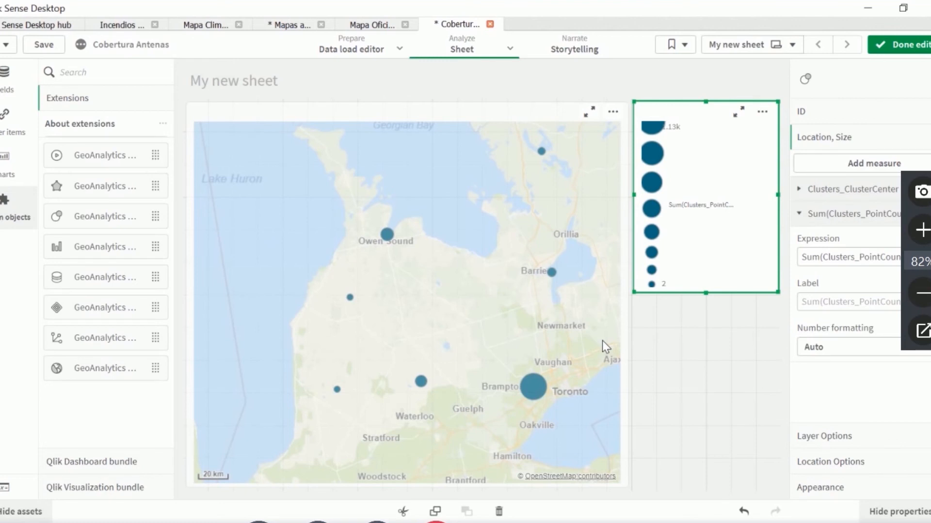
left_click(43, 44)
Step: Create a new app named Encasillamiento from the Qlik Sense Desktop hub and open it
left_click(22, 26)
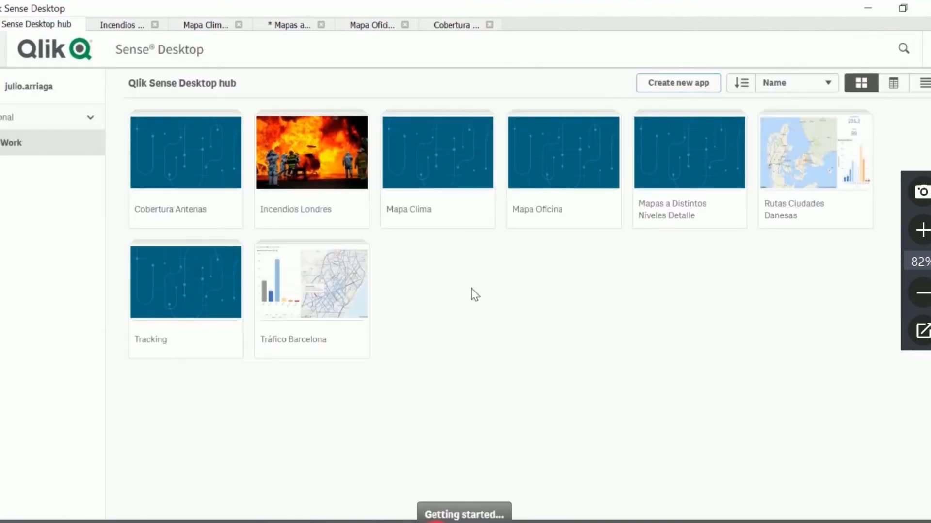
left_click(675, 85)
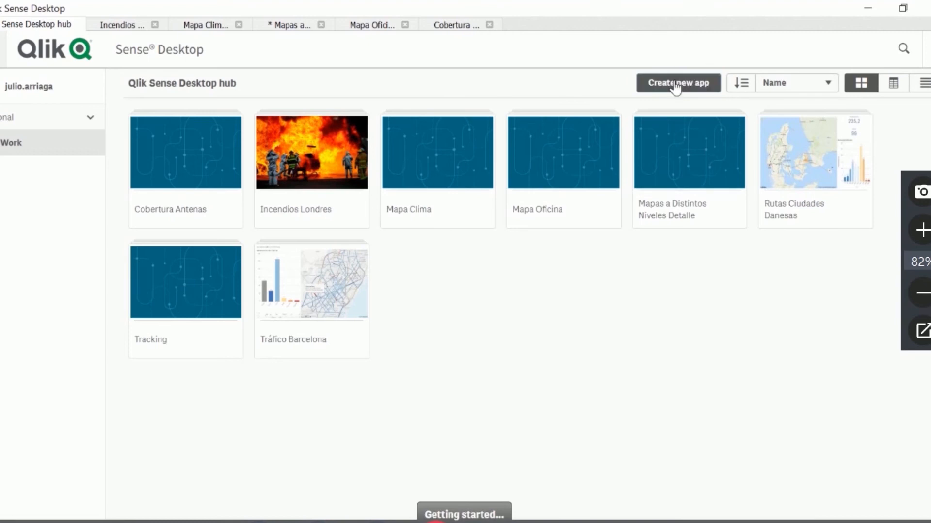
type("e")
key("BackSpace")
type("E")
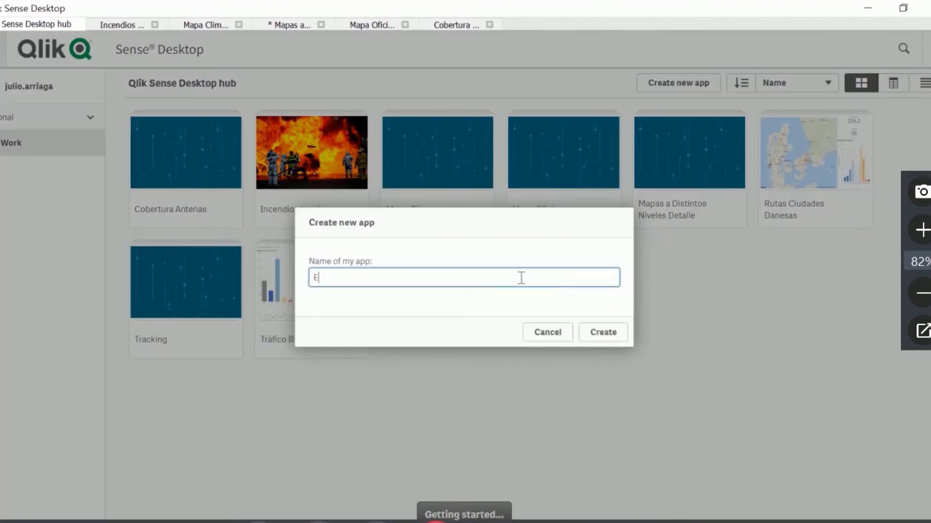
type("ncas")
key("BackSpace")
type("asillamiento")
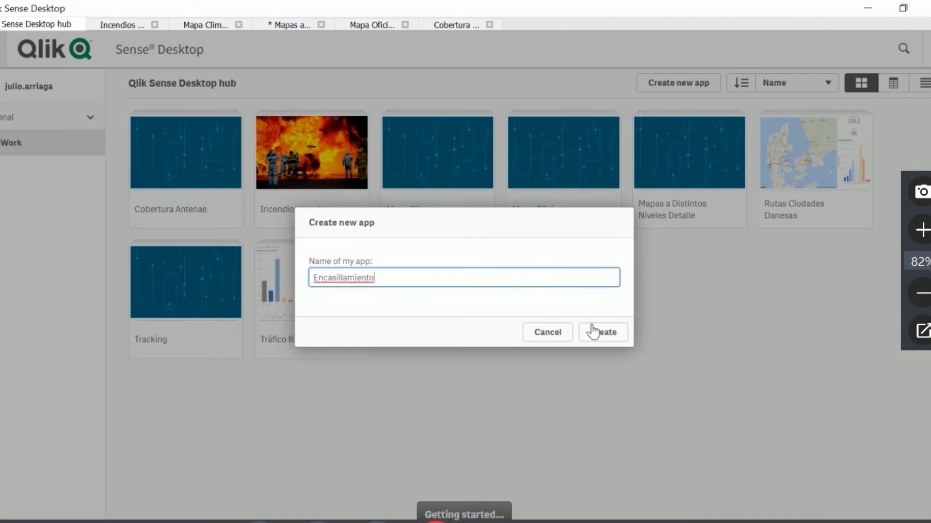
left_click(612, 334)
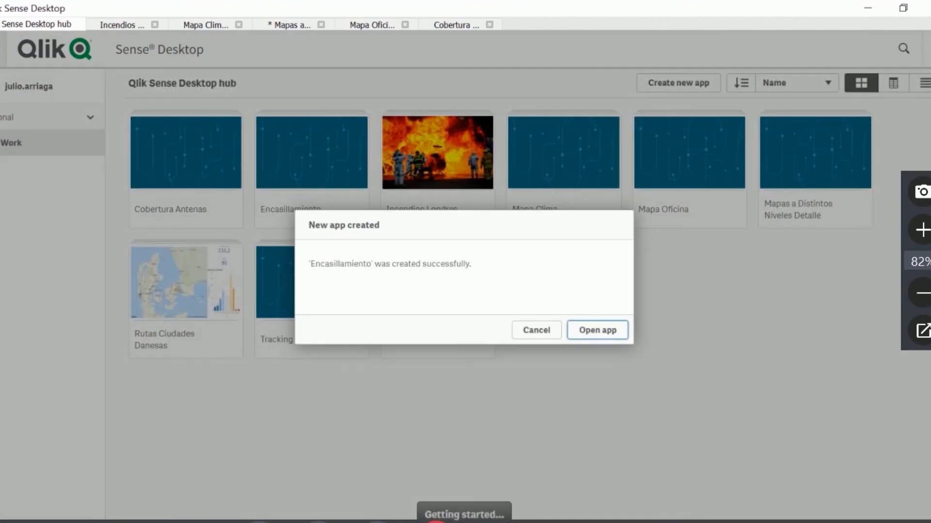
left_click(598, 331)
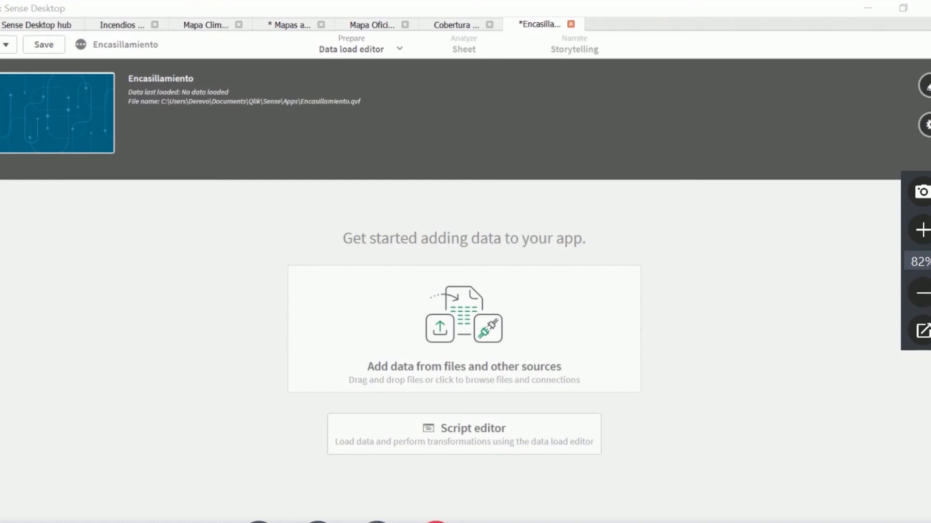
Step: Load the TiendasEu table with all four fields from TiendasEu.xlsx into the new app
left_click_drag(557, 127, 511, 361)
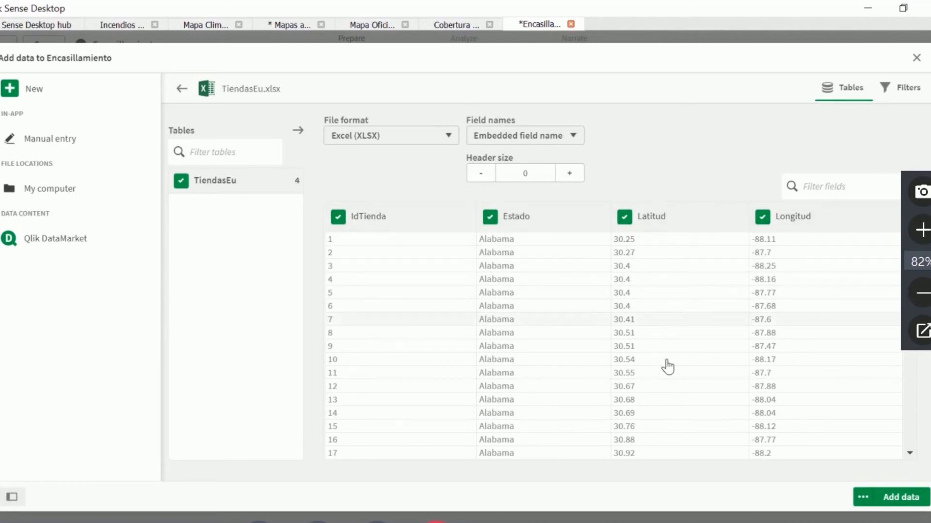
left_click(901, 497)
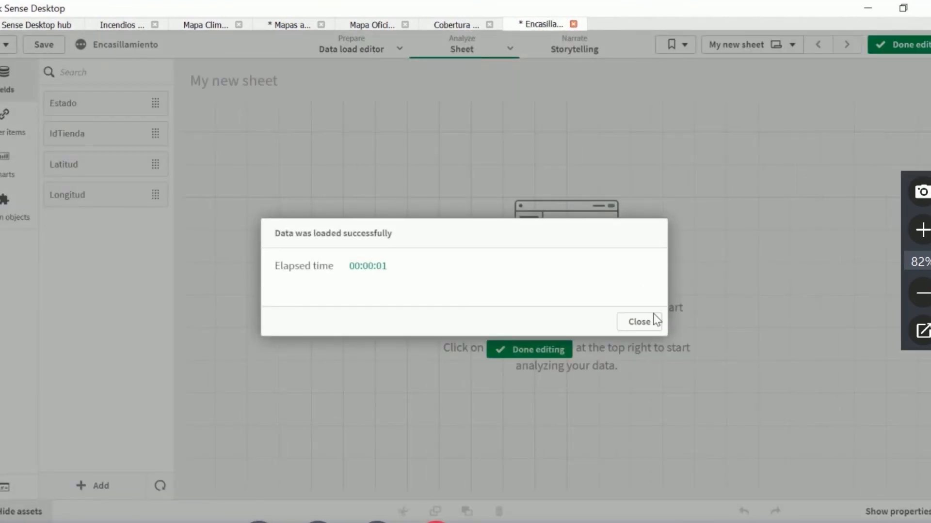
left_click(639, 322)
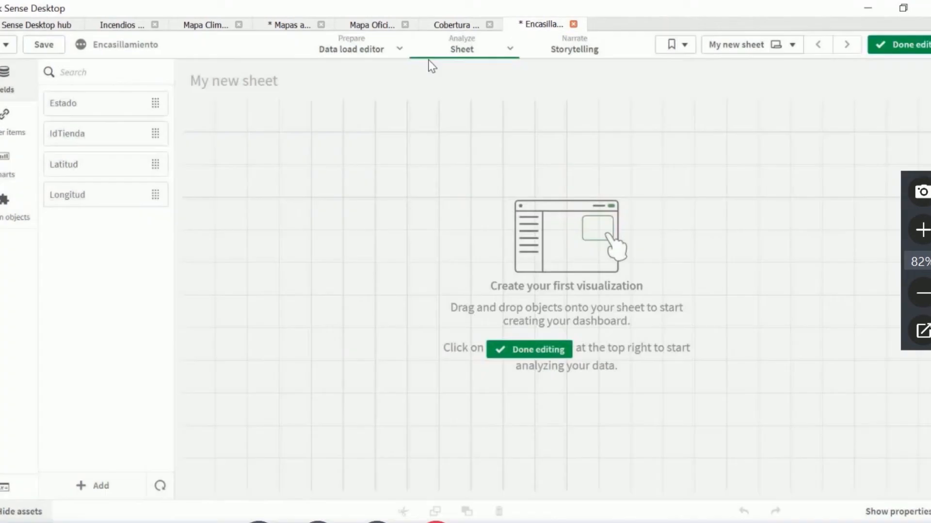
Step: Open the data load editor and add a new script section after the auto-generated one
left_click(400, 49)
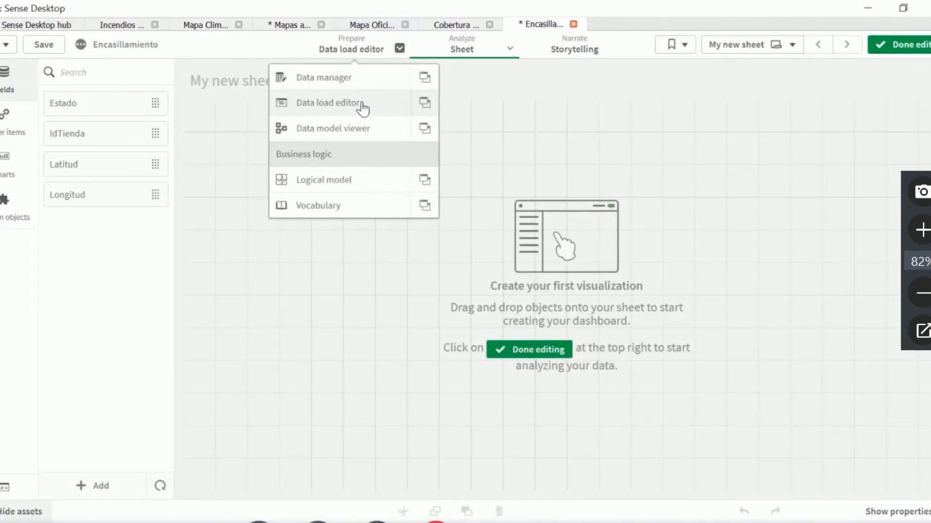
left_click(363, 104)
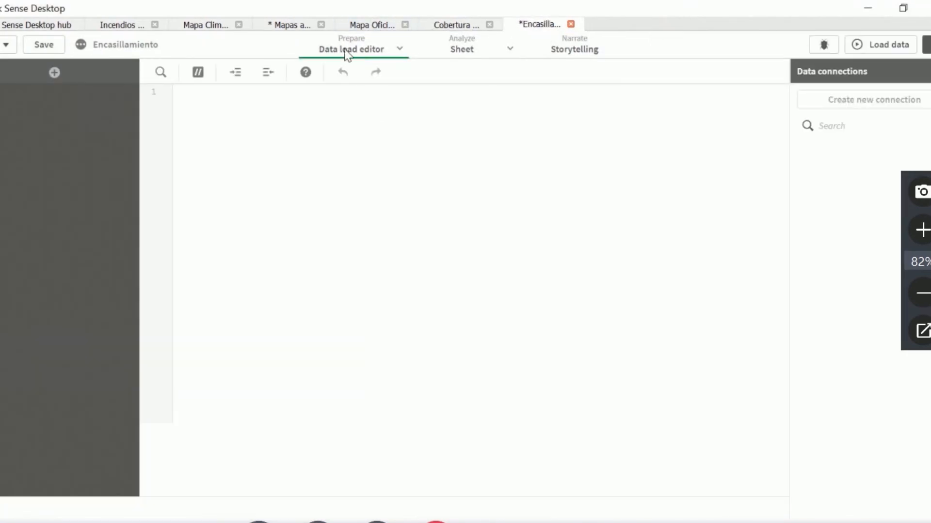
left_click(54, 74)
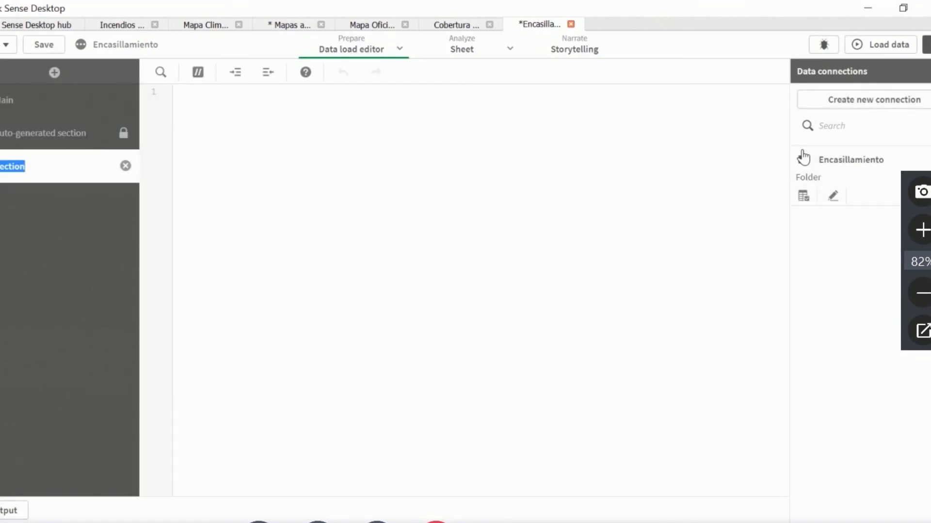
Step: Create a Qlik GeoAnalytics Connector connection named GA, test it and save it
left_click(830, 101)
scroll(638, 310, "down", 5)
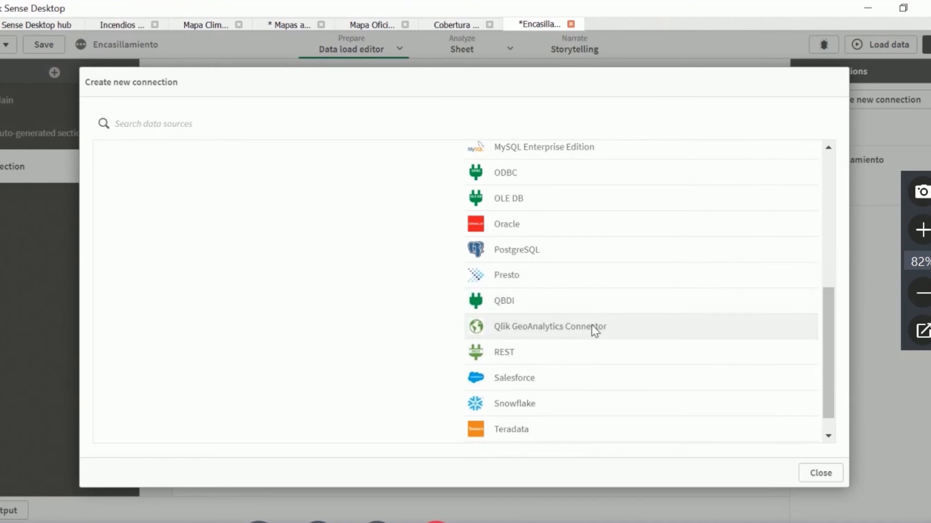
left_click(592, 330)
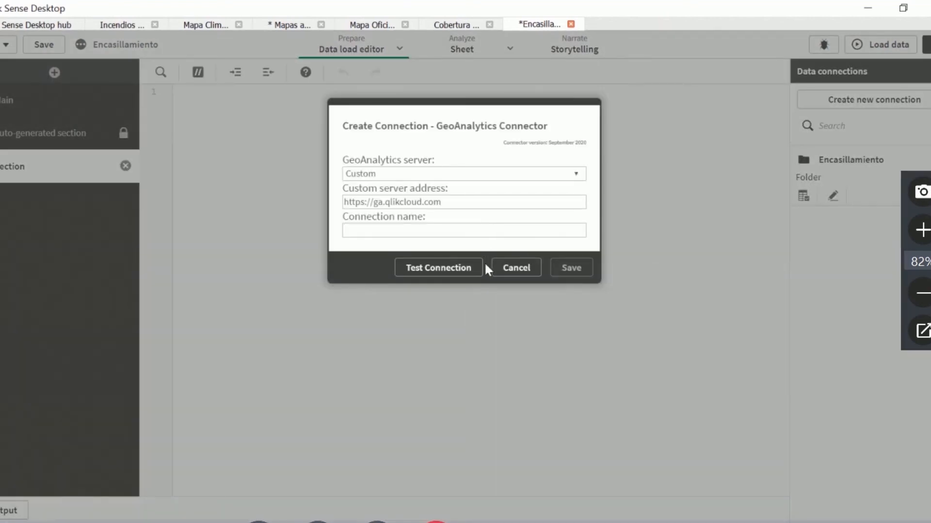
type("GA")
left_click(457, 268)
left_click(586, 284)
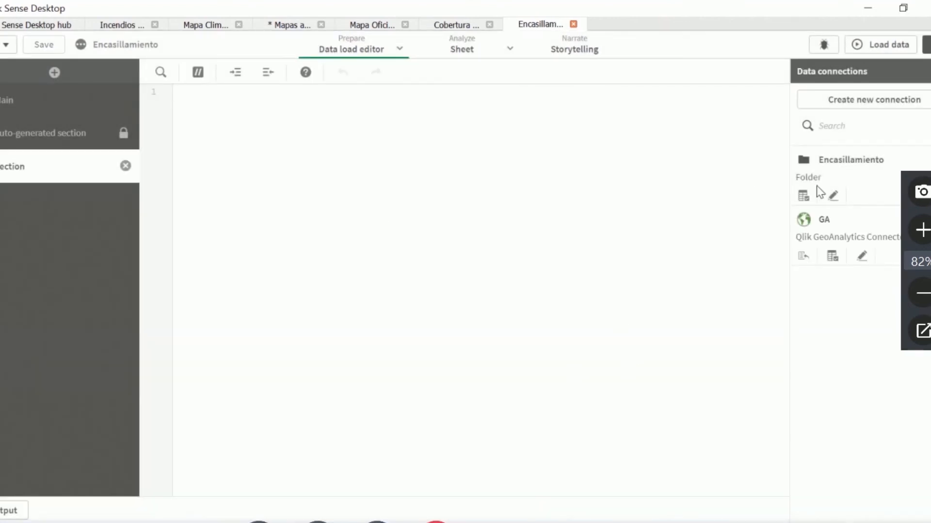
Step: Set up a Binning operation on the GA connection with hexagonal bins and a side length of 1 degree
left_click(832, 257)
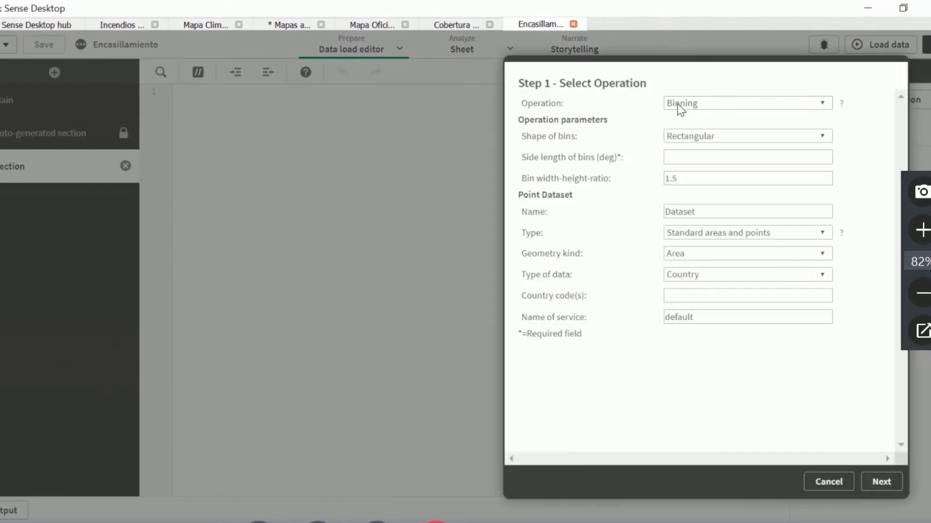
left_click(677, 103)
left_click(682, 116)
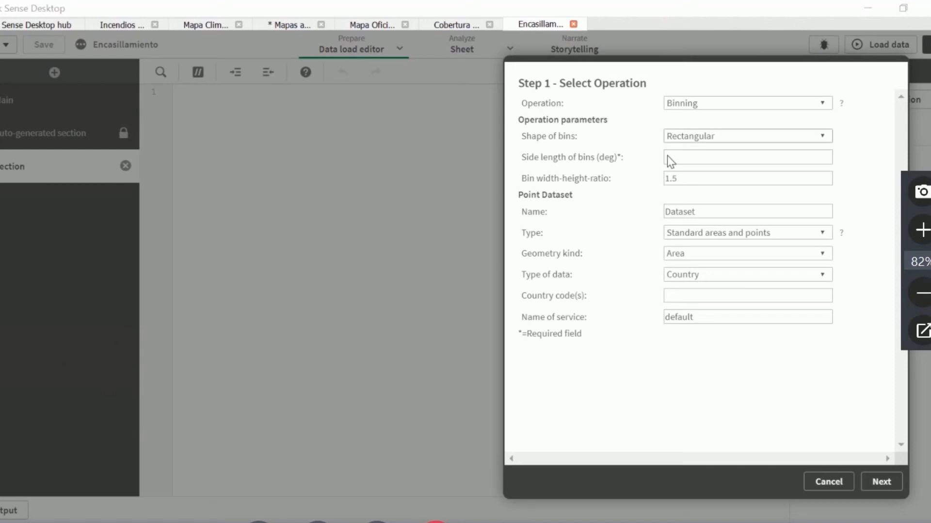
left_click(683, 135)
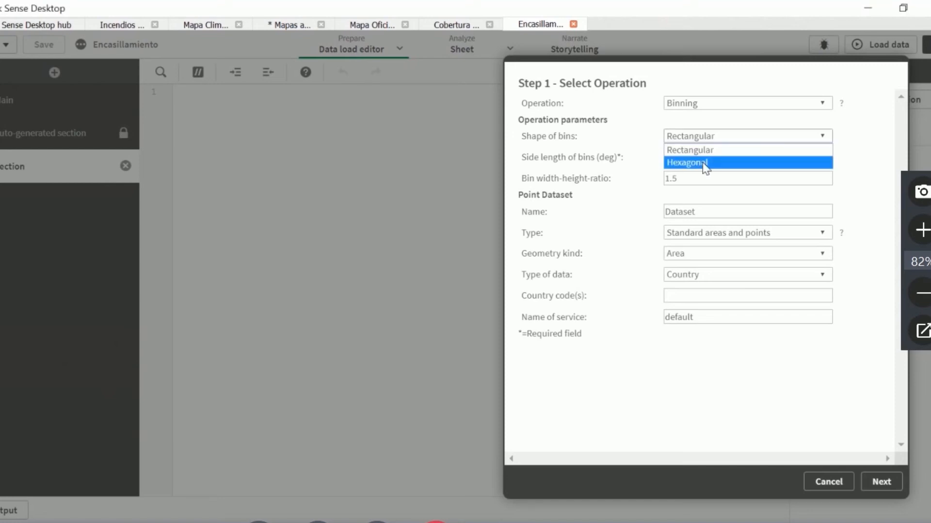
left_click(706, 165)
left_click(698, 156)
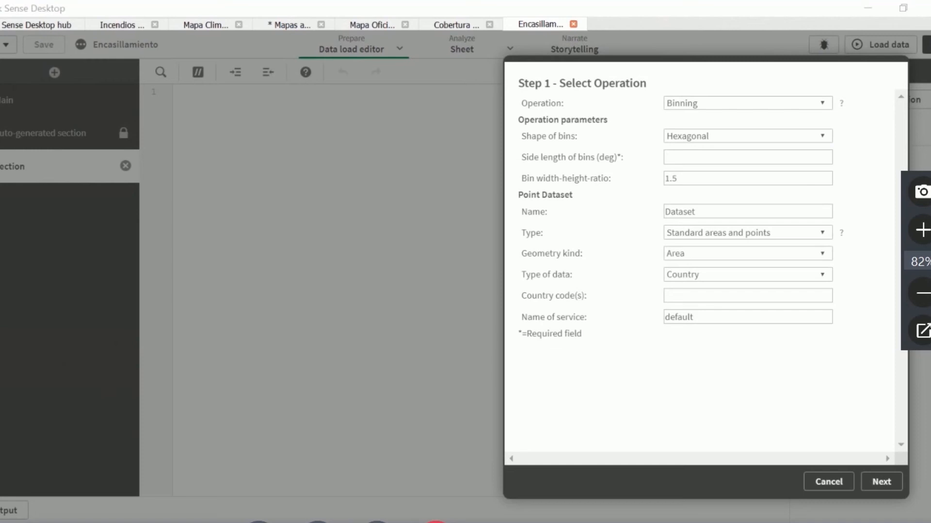
left_click(683, 164)
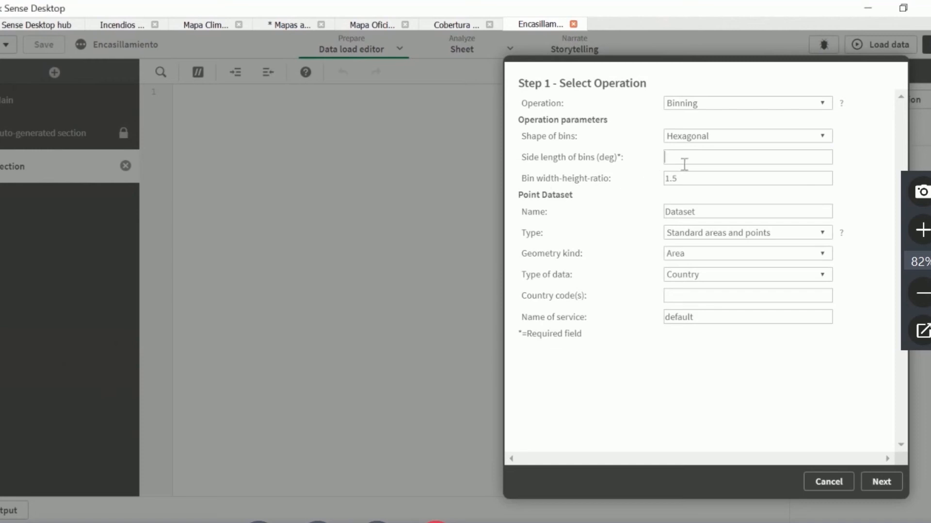
type("1")
Step: Use the loaded table TiendasEu as the point dataset with the fields IdTienda,Latitud,Longitud
left_click(700, 212)
left_click(790, 233)
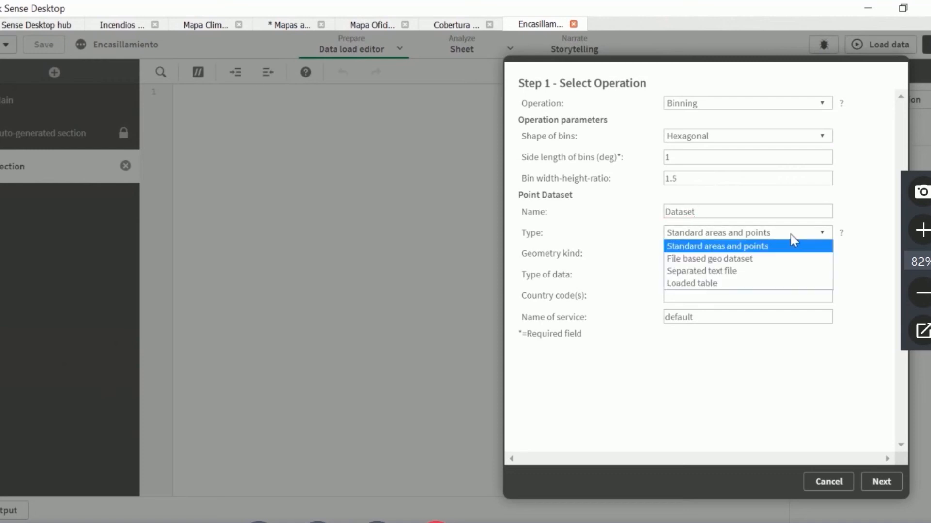
left_click(780, 283)
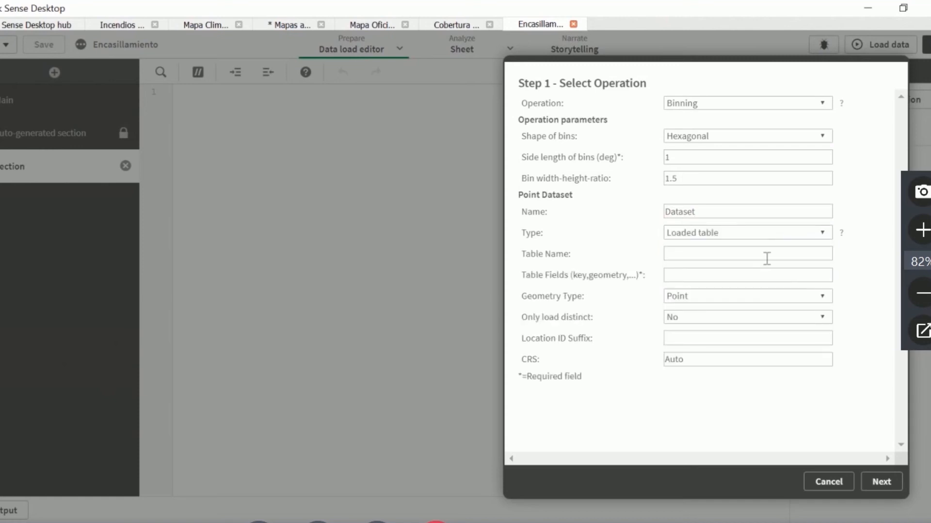
type("TiendasEu")
type("IdTienda")
type(",La")
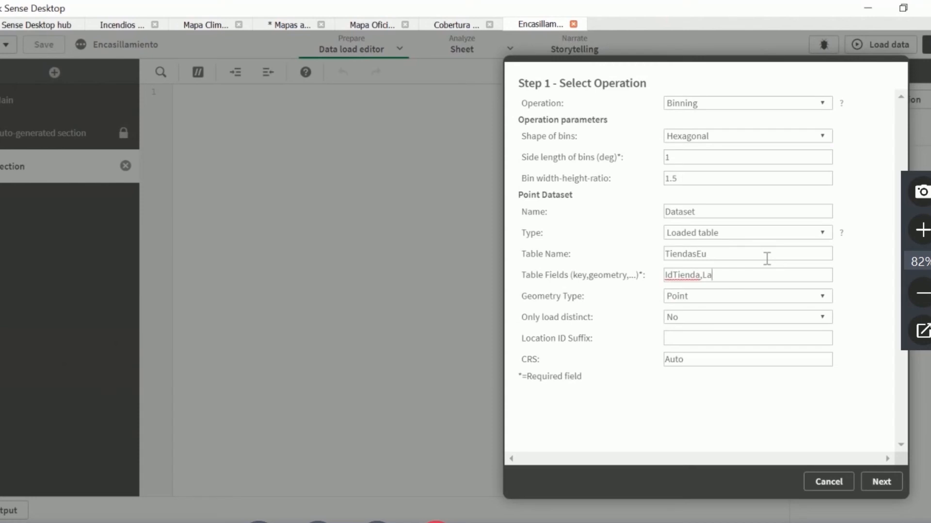
type("titud,Longitud")
Step: Set the dataset's geometry type to Latitude and Longitude Point, load only distinct values, and set the CRS to EPSG:4326
left_click(803, 295)
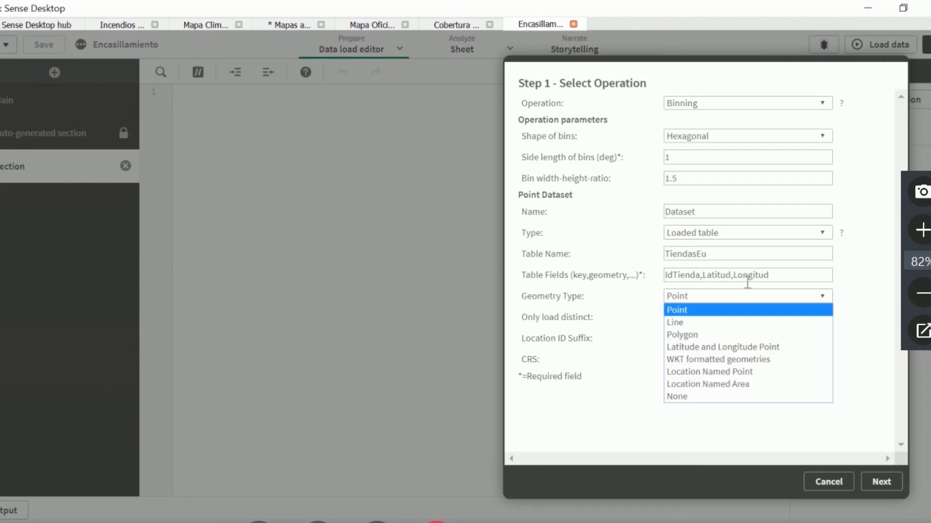
left_click(737, 332)
left_click(744, 321)
left_click(752, 343)
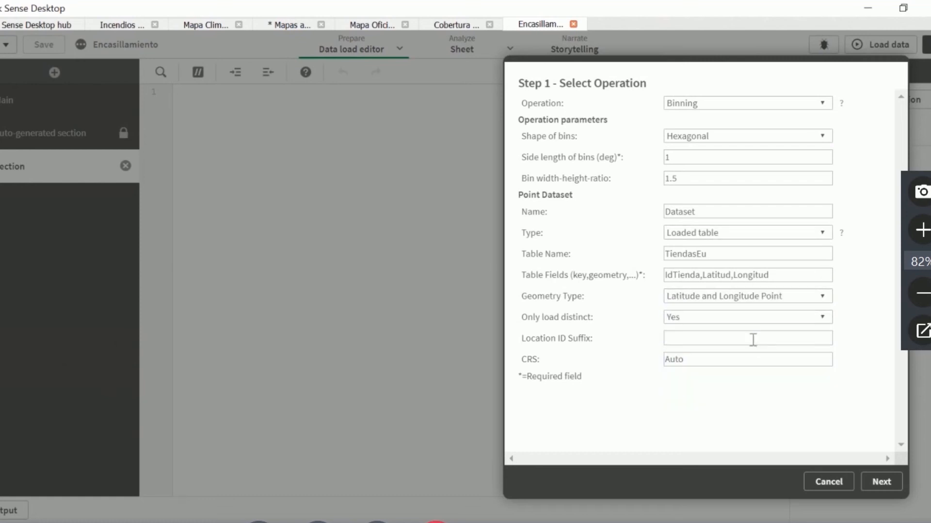
left_click_drag(723, 361, 566, 354)
type("EPSG:4326")
Step: Select the HH1W1_5 binning table with all its fields and insert the generated script into the new section
left_click(882, 485)
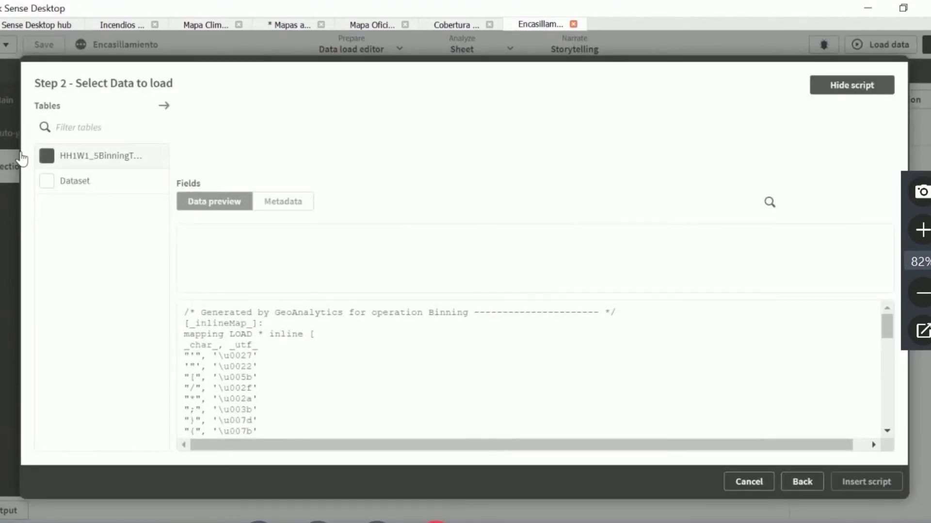
left_click(46, 155)
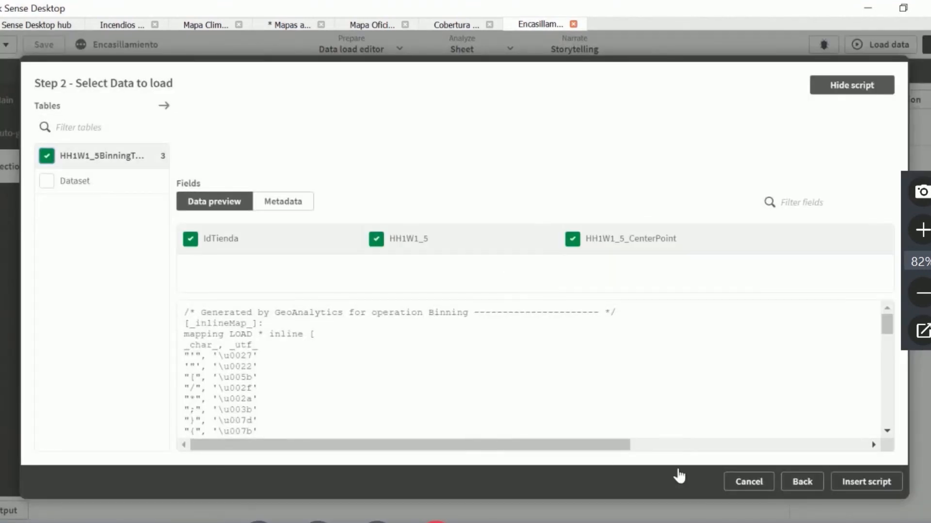
left_click(873, 485)
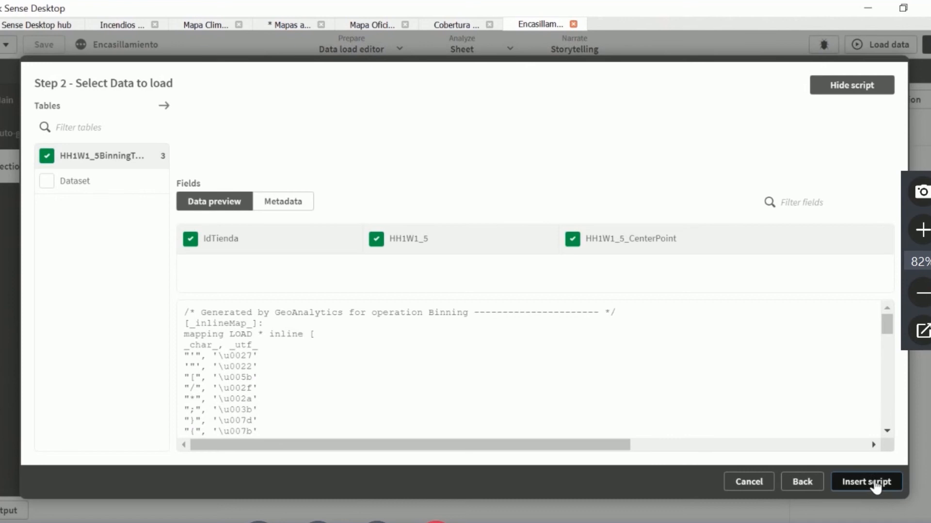
Step: Insert the generated Binning script into the new section and load the Encasillamiento app's data
left_click(879, 484)
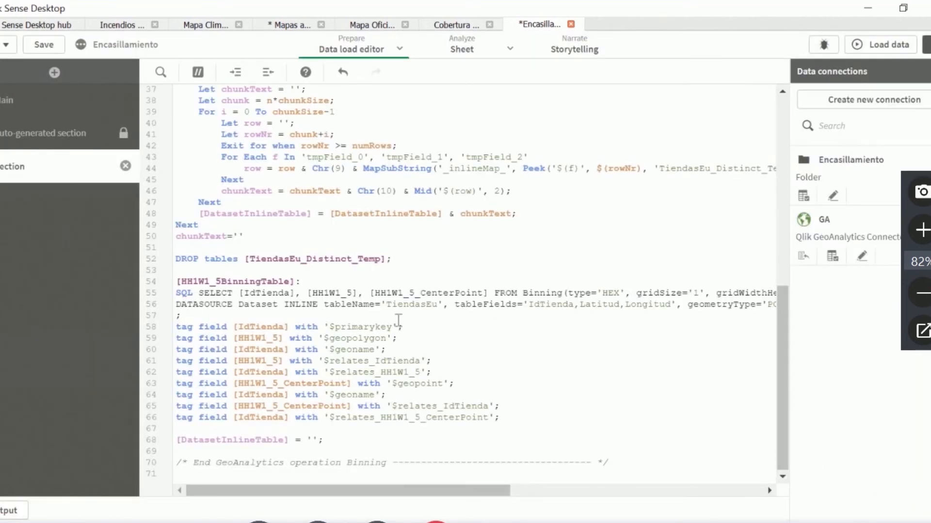
left_click(871, 54)
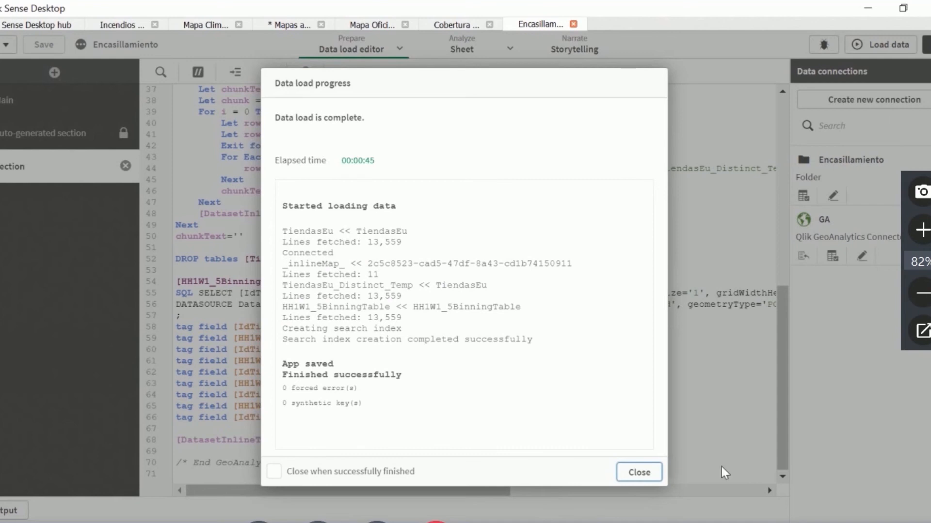
left_click(641, 473)
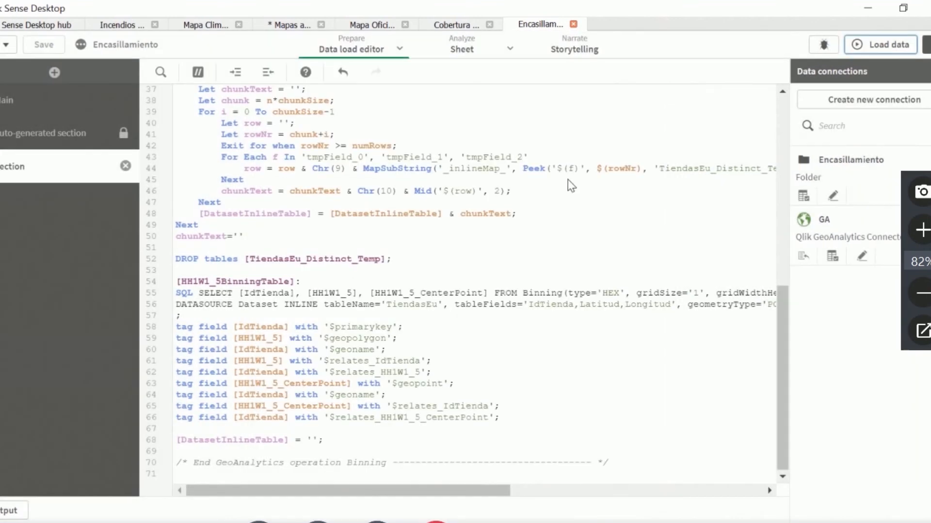
Step: Open the new sheet, add a GeoAnalytics map object and enlarge it to fill most of the sheet
left_click(462, 47)
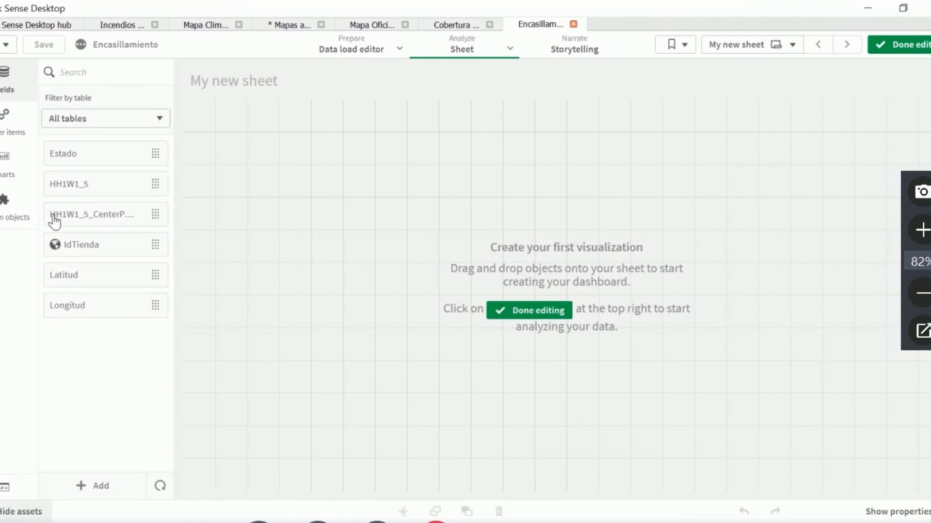
left_click(6, 212)
left_click(118, 102)
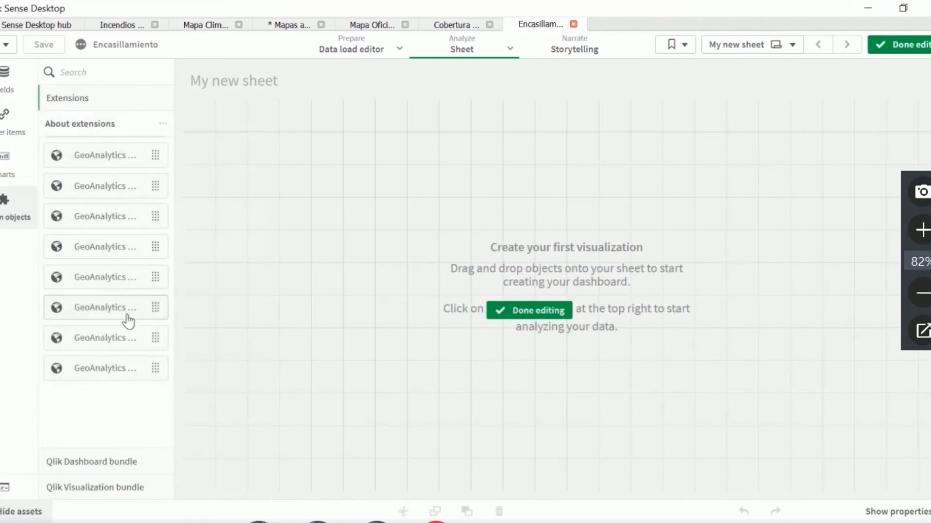
left_click_drag(129, 371, 339, 262)
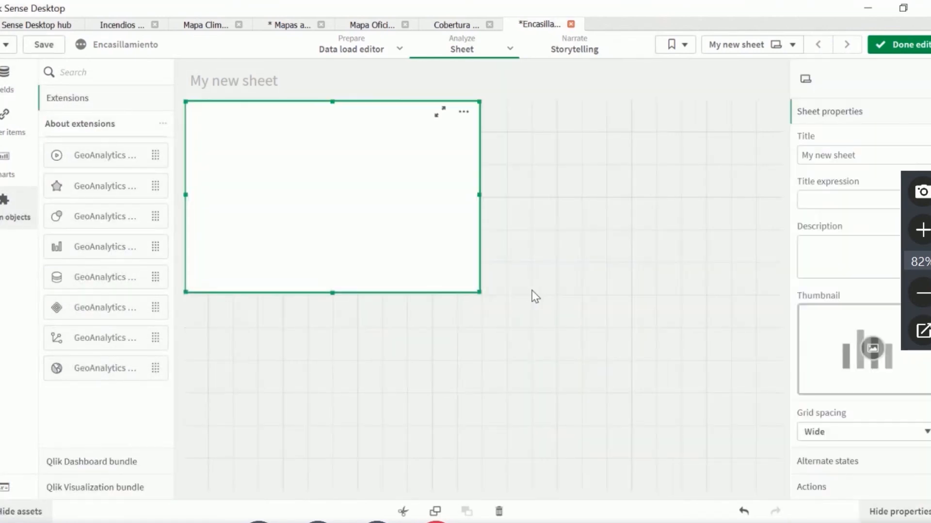
left_click_drag(479, 292, 629, 488)
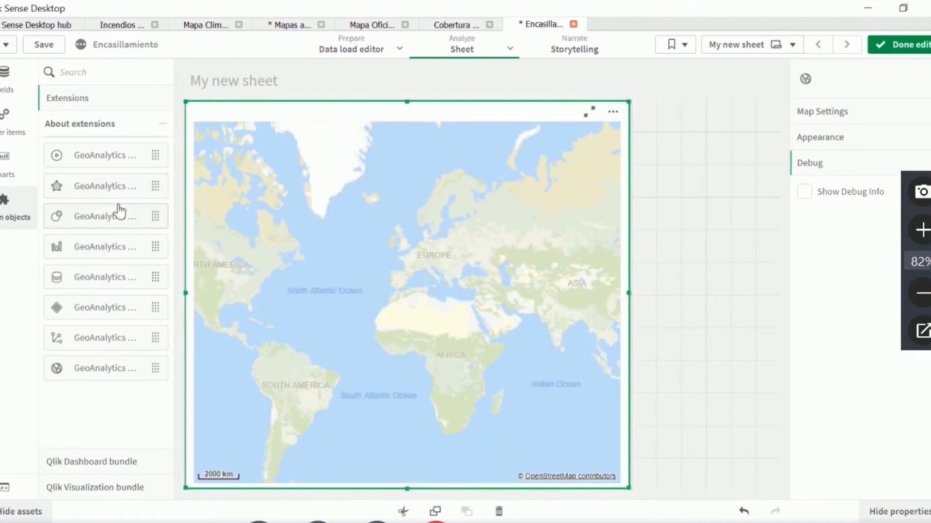
Step: Add a GeoAnalytics Area Layer beside the map with HH1W1_5 as its dimension
left_click_drag(123, 186, 681, 197)
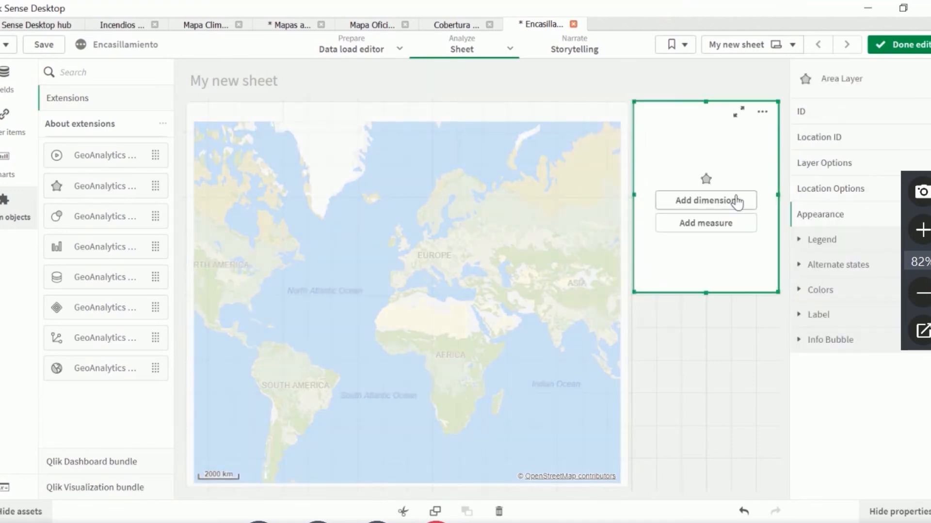
left_click(737, 203)
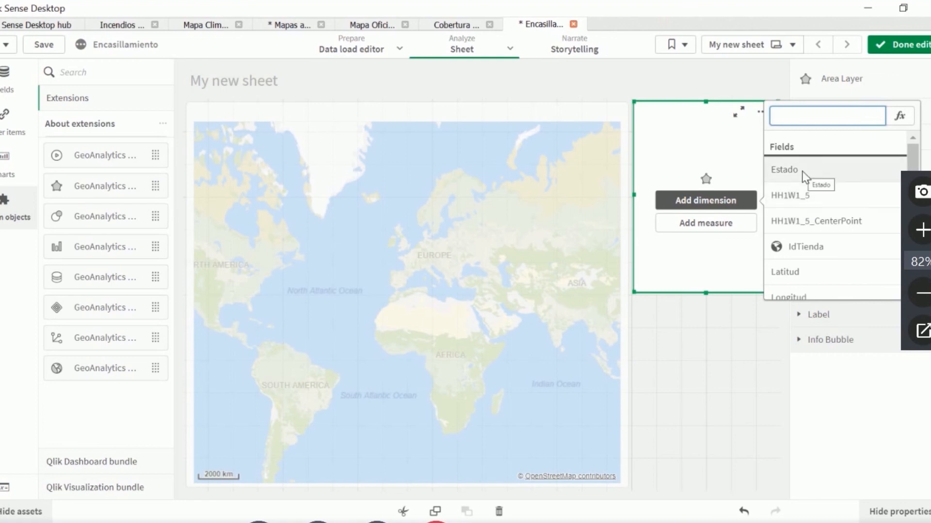
left_click(821, 203)
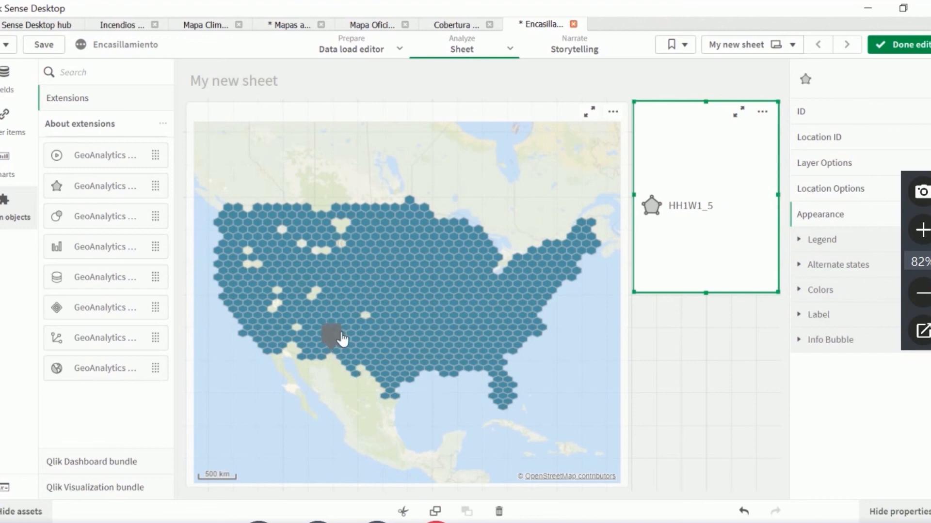
Step: Switch the area layer's colors from automatic to custom and color the hexagons by measure
left_click(849, 266)
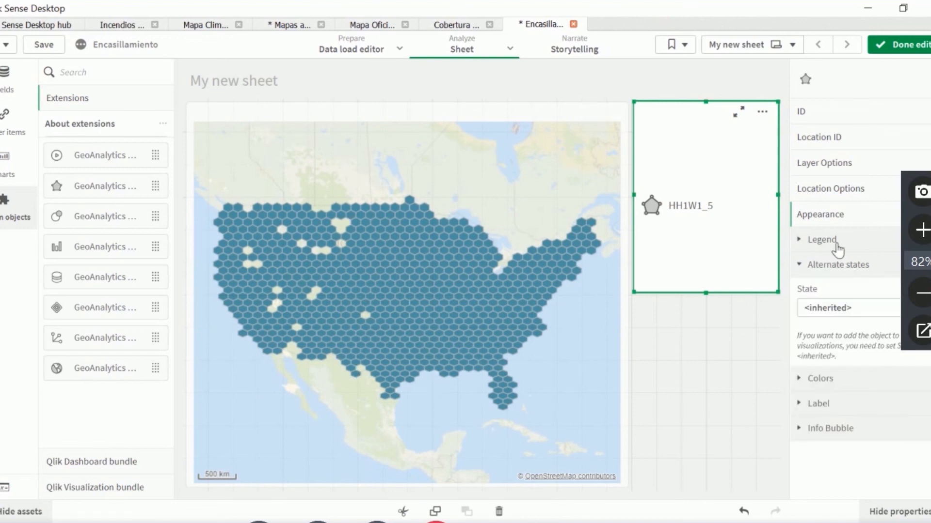
left_click(833, 379)
left_click(906, 412)
scroll(834, 340, "down", 2)
left_click(824, 345)
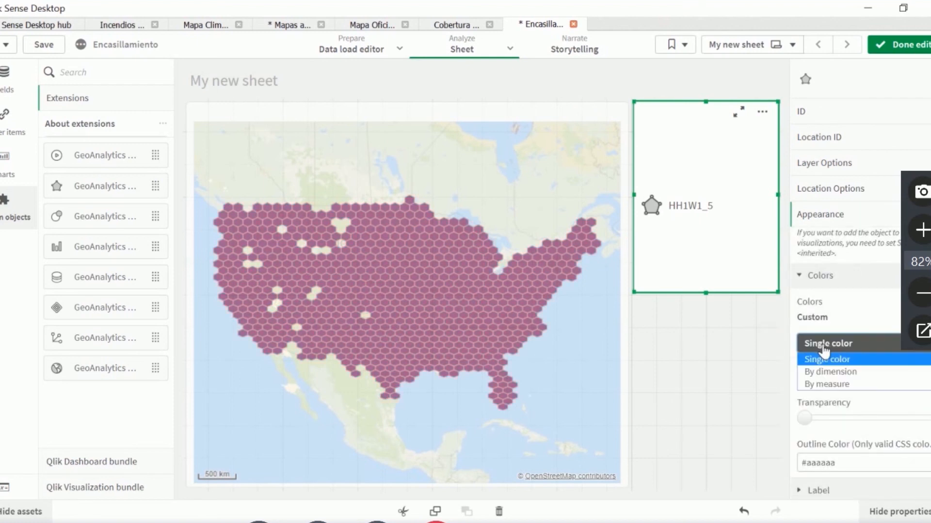
left_click(839, 385)
scroll(828, 370, "down", 2)
Step: Enter COUNT(TiendaId) as the area layer's color measure
left_click(832, 288)
type("coun")
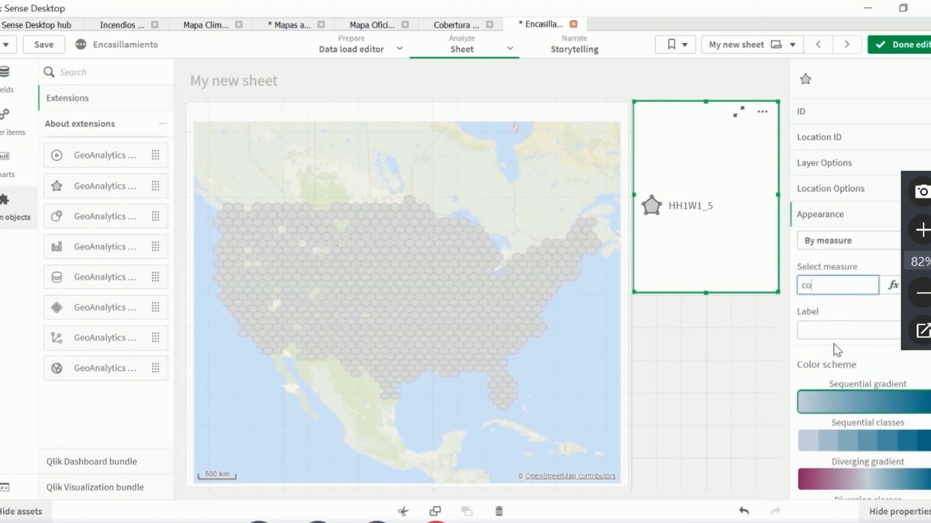
key("BackSpace")
key("BackSpace")
key("BackSpace")
key("BackSpace")
type("COUNT(Tiendaid)")
key("Tab")
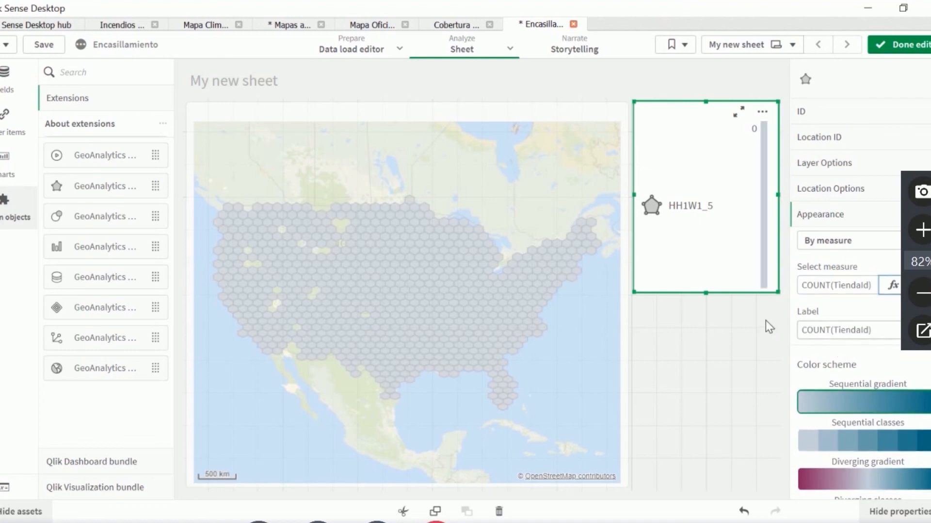
Step: Change the color measure to COUNT(IdTienda) and save the app
left_click(851, 286)
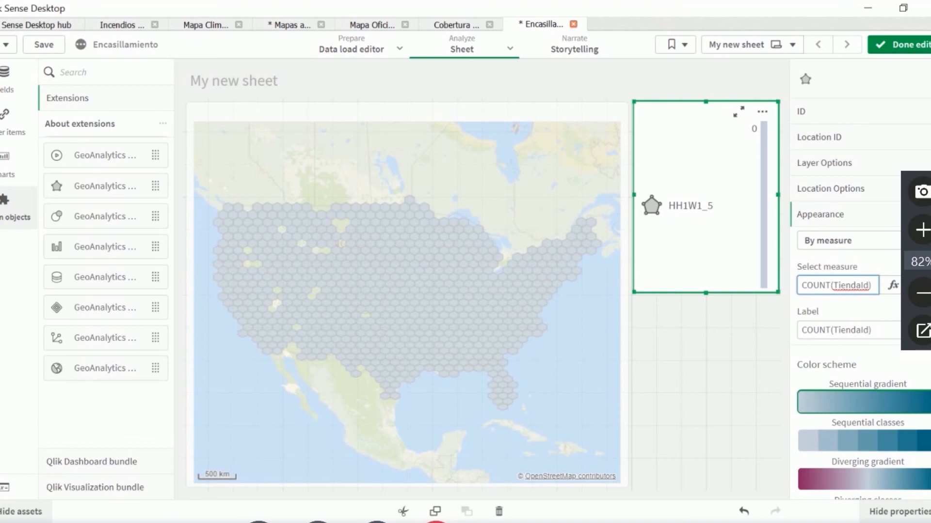
key("BackSpace")
key("BackSpace")
key("BackSpace")
key("BackSpace")
key("BackSpace")
key("BackSpace")
key("BackSpace")
key("BackSpace")
type("IdTienda")
key("Return")
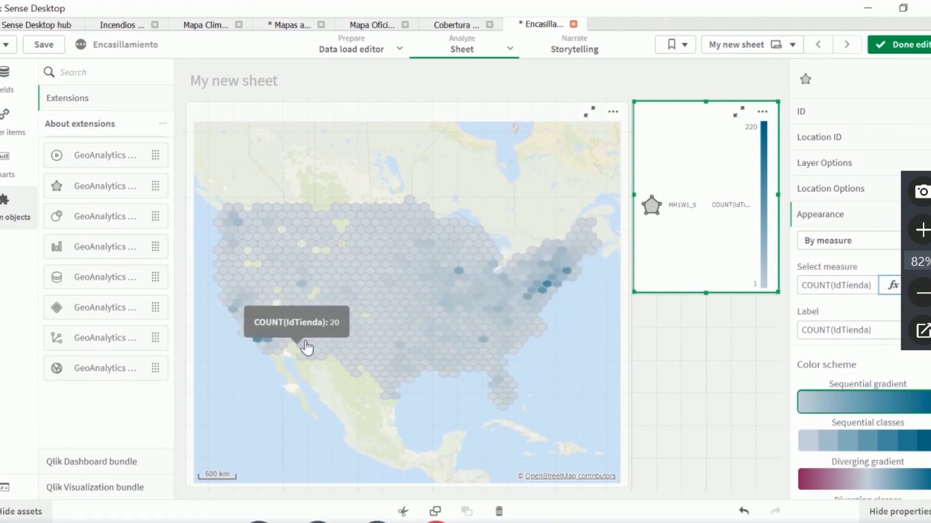
mouse_move(341, 383)
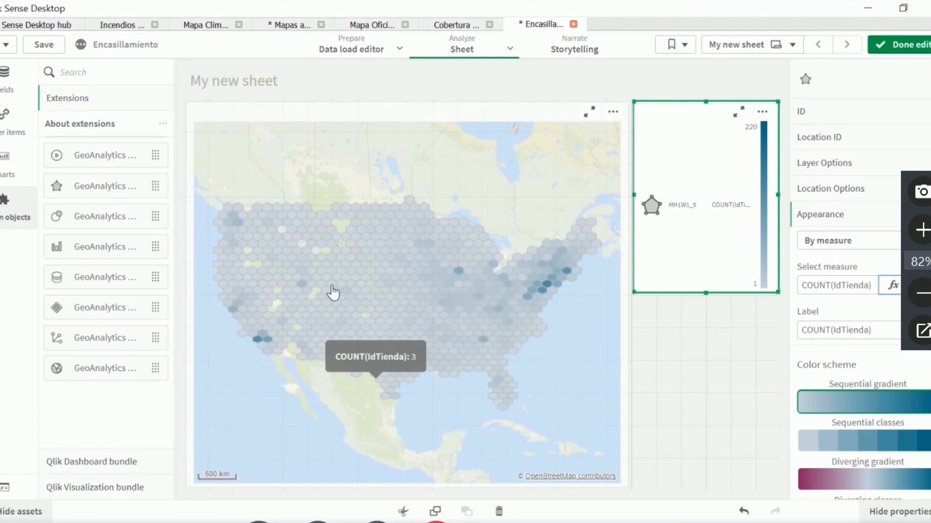
left_click(29, 46)
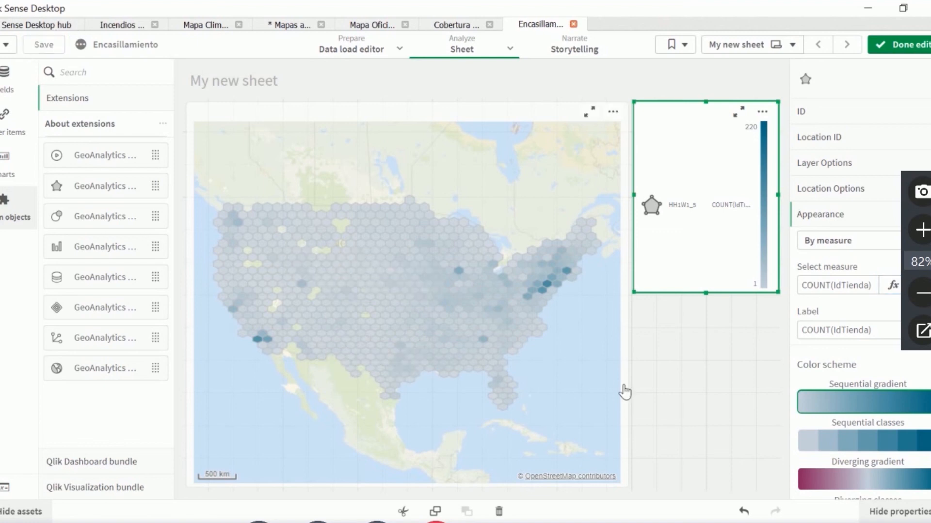
Step: Open the Rutas Ciudades Danesas app from the hub and show its Rutas sheet
left_click(11, 26)
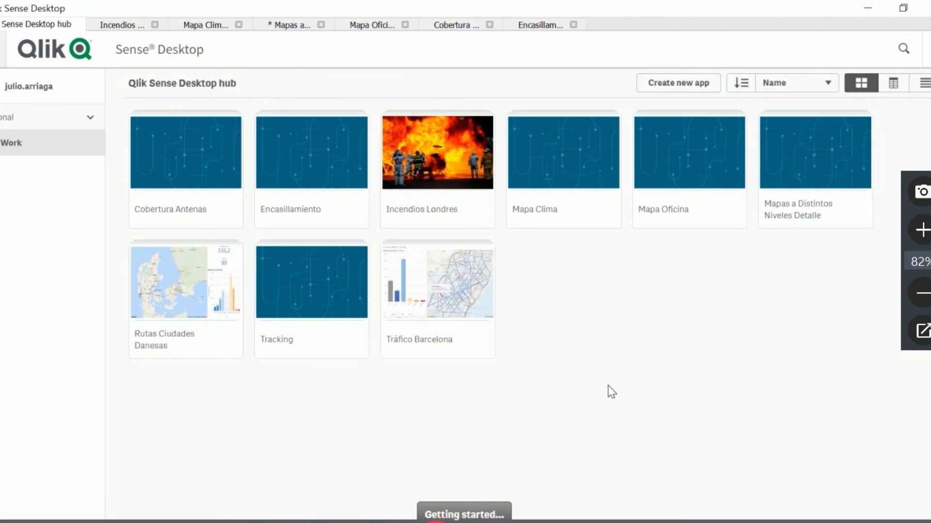
left_click(183, 279)
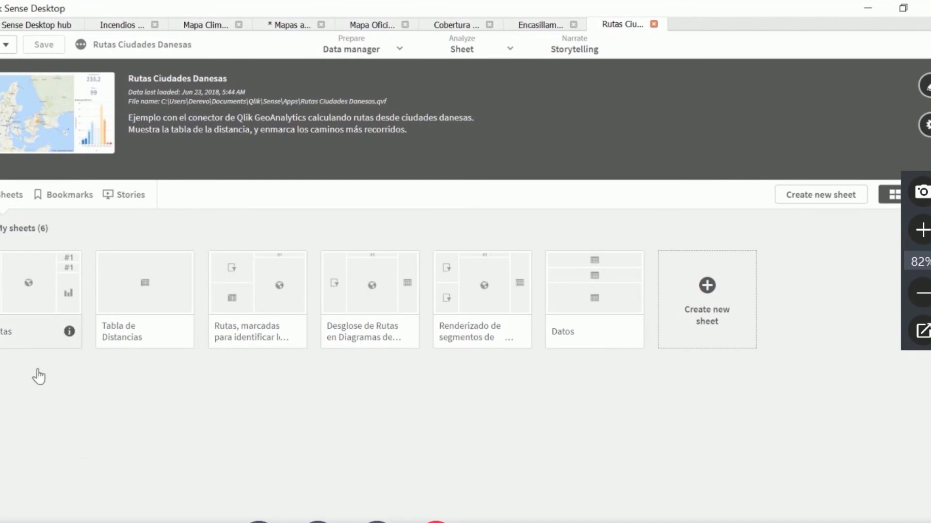
left_click(39, 300)
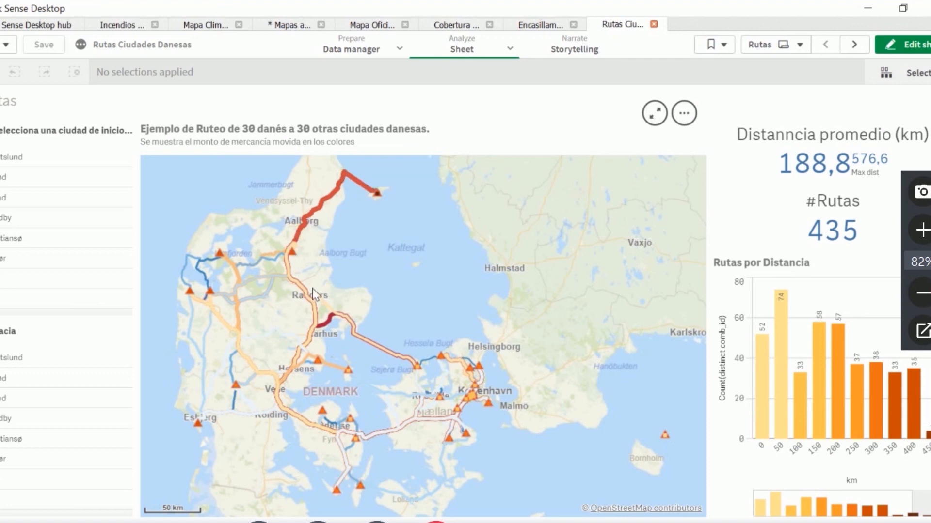
Step: Filter the routes to the start city Albertslund, and select and deselect Billund as the destination
left_click(44, 156)
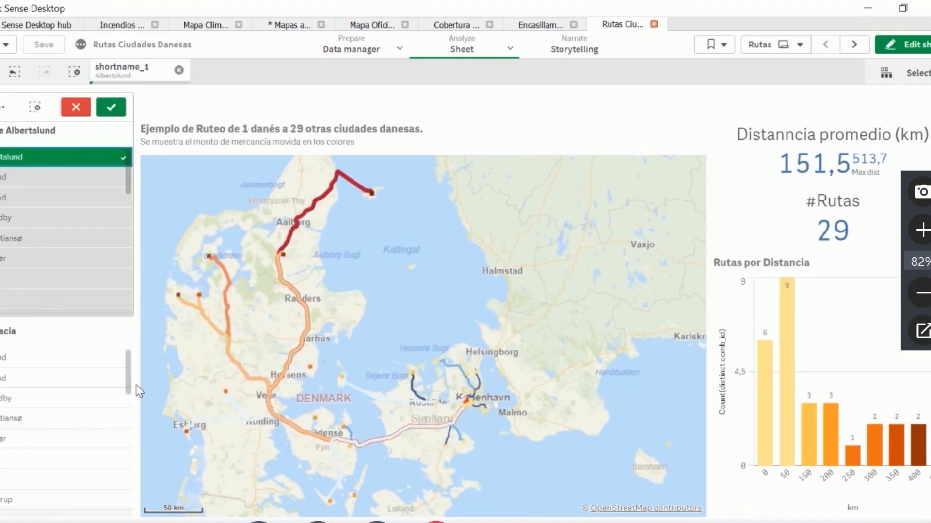
left_click(49, 379)
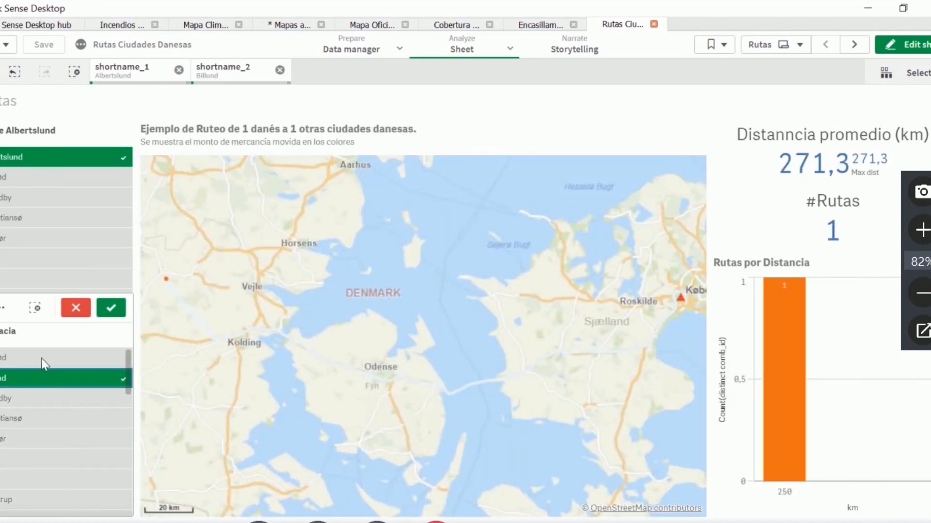
left_click(38, 379)
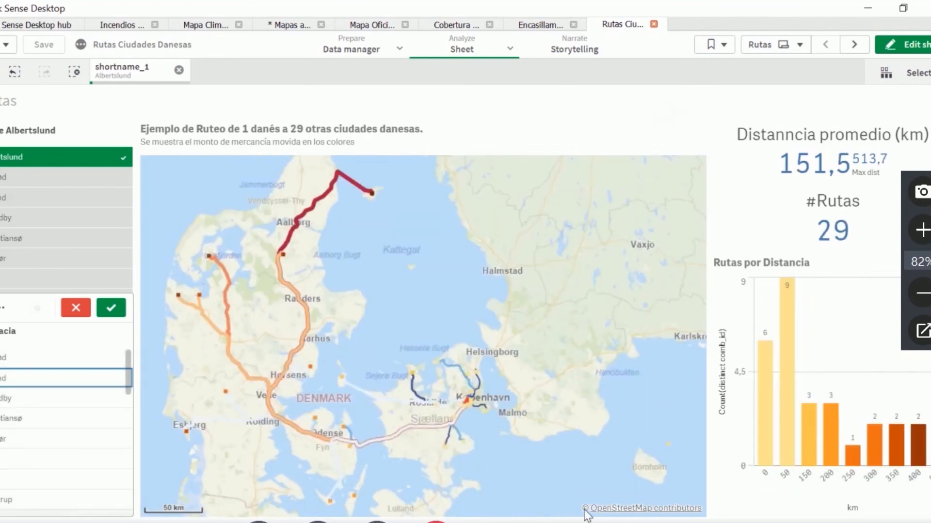
Step: Filter the Rutas por Distancia chart to the 0 km bar, examine the routes and clear that distance filter
mouse_move(767, 446)
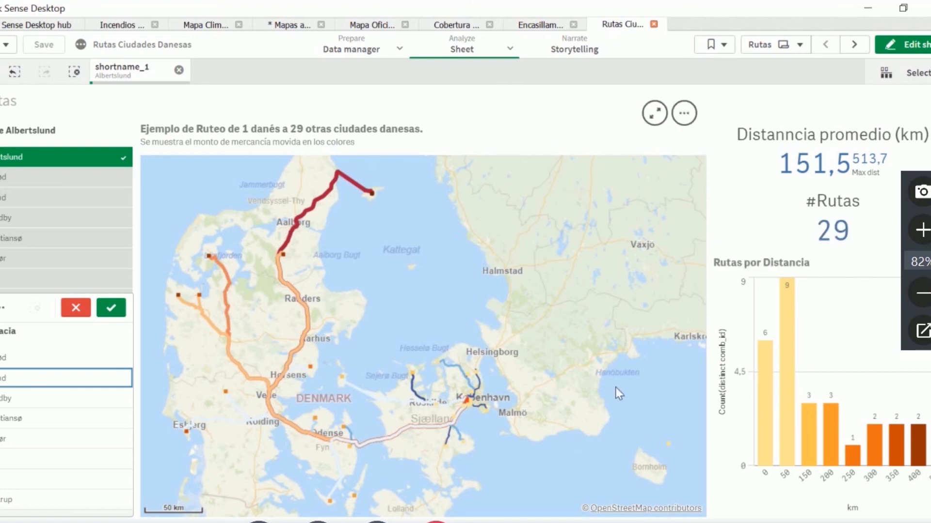
mouse_move(766, 462)
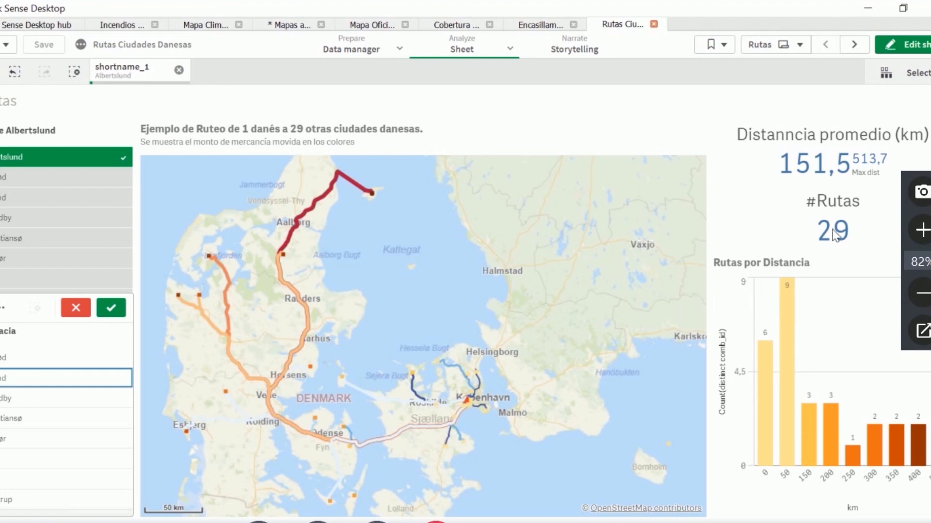
left_click(769, 425)
left_click(927, 241)
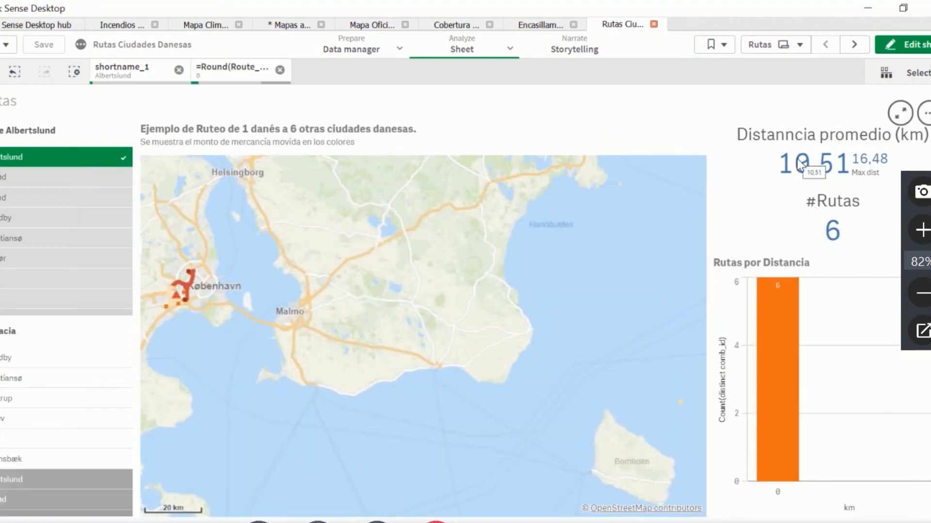
left_click(280, 70)
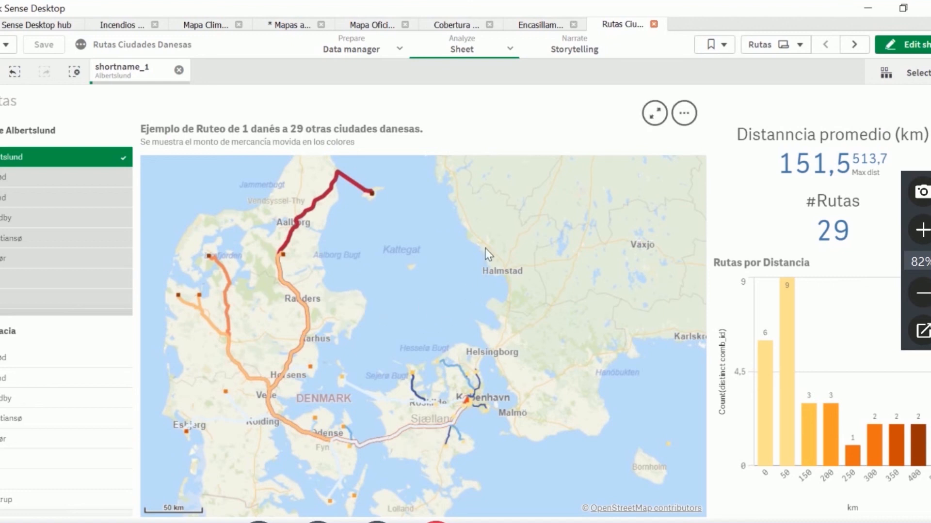
Step: Show the Tabla de Distancias sheet and clear the Albertslund selection to examine the full distance matrix
left_click(855, 47)
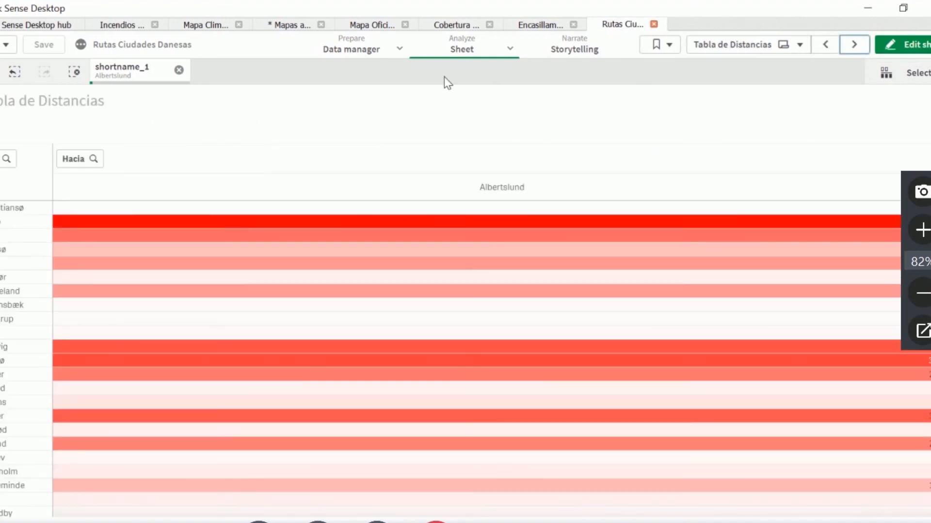
left_click(179, 72)
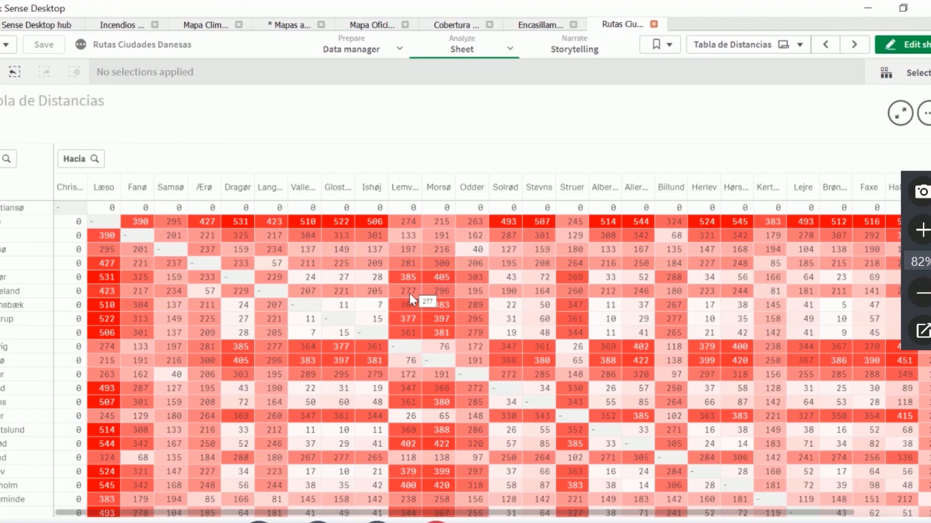
left_click(727, 47)
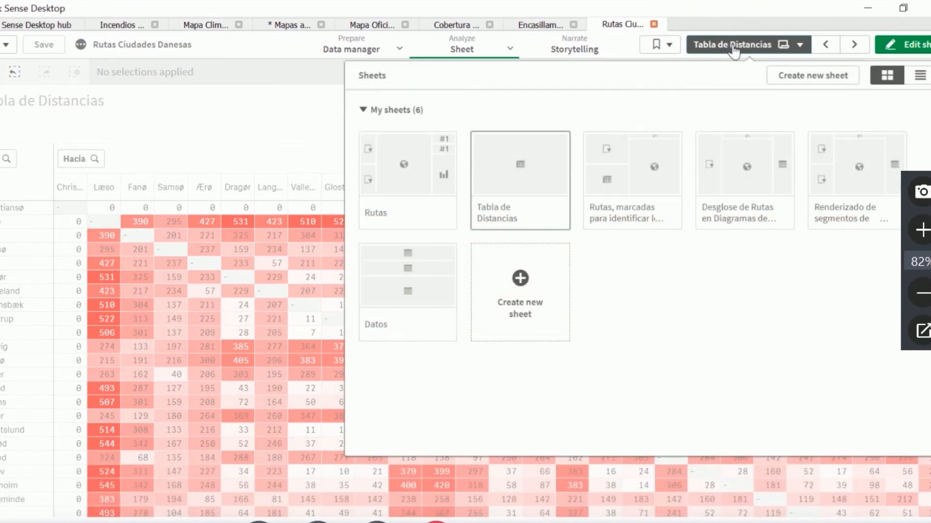
left_click(733, 51)
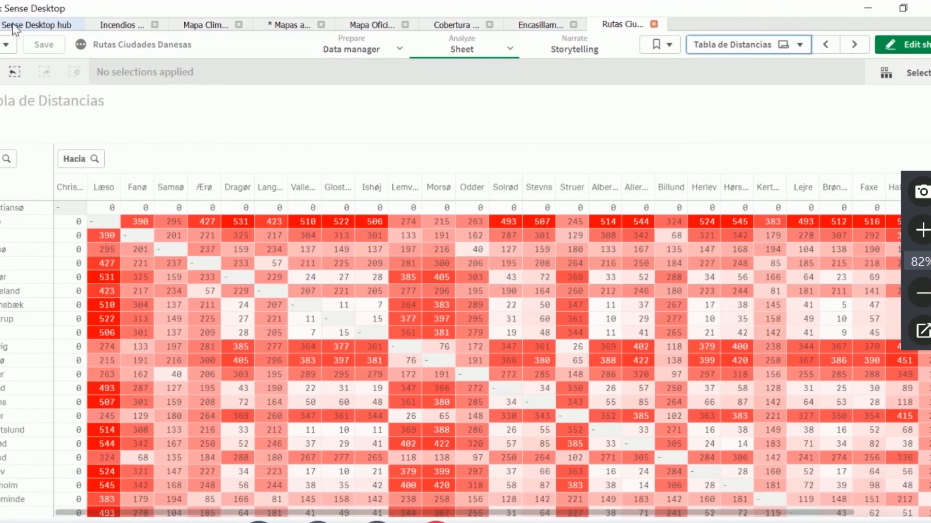
Step: Open the Tracking app from the hub and show its Tracking sheet
left_click(29, 24)
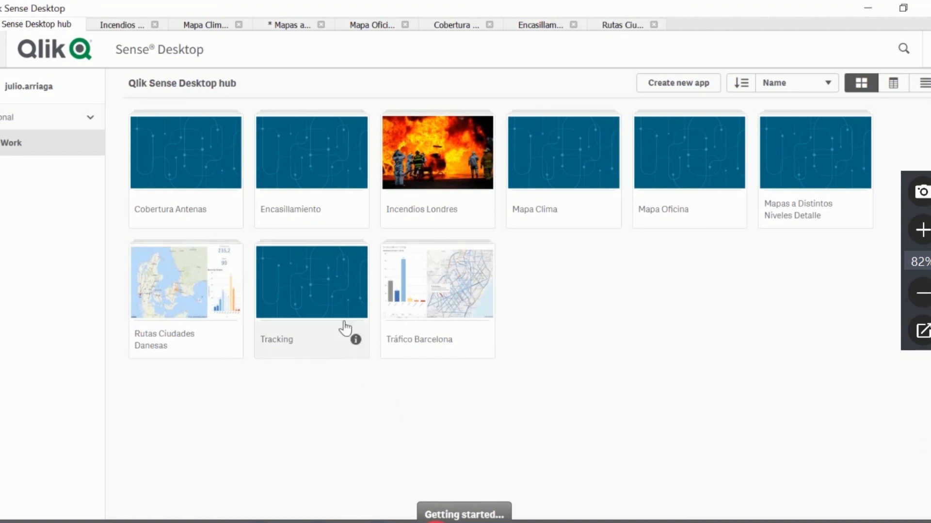
left_click(328, 296)
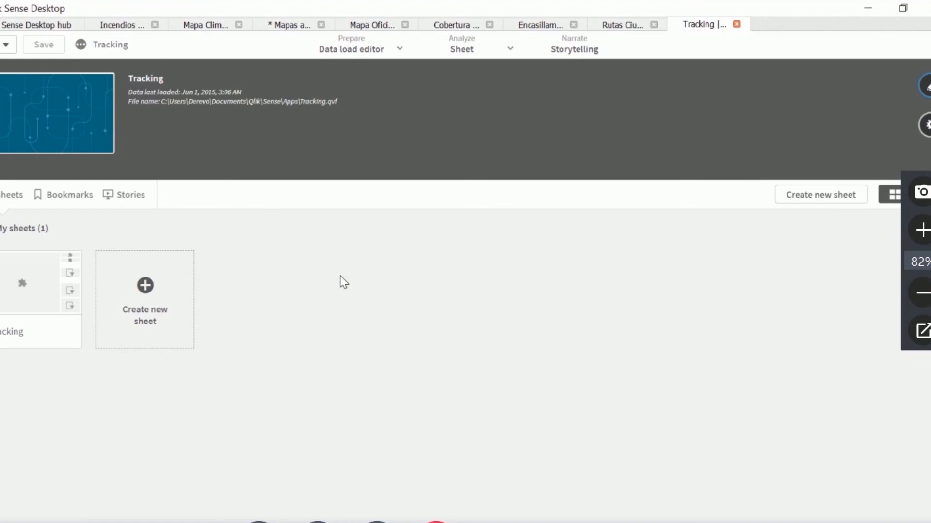
left_click(40, 294)
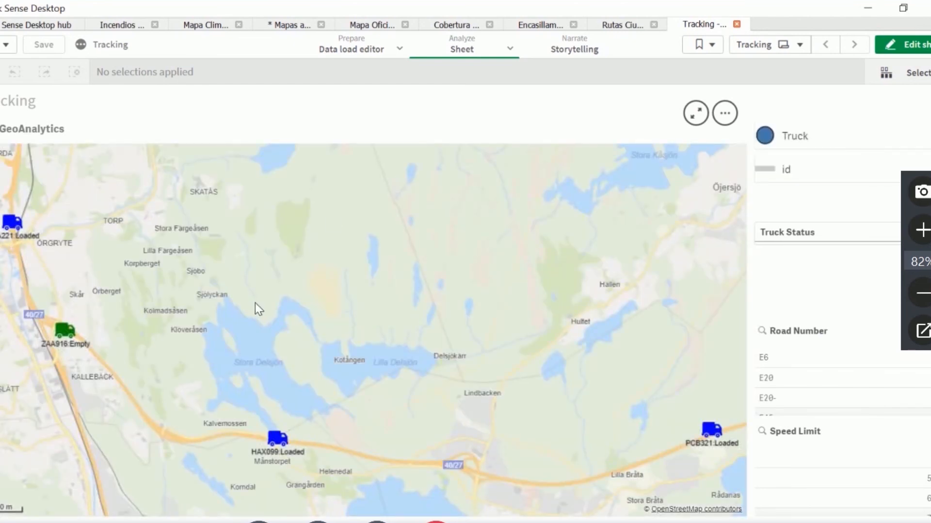
Step: Examine the trucks and the colored road network around Göteborg on the GeoAnalytics map at wider zoom levels
scroll(274, 282, "down", 1)
scroll(285, 292, "down", 1)
scroll(316, 268, "down", 2)
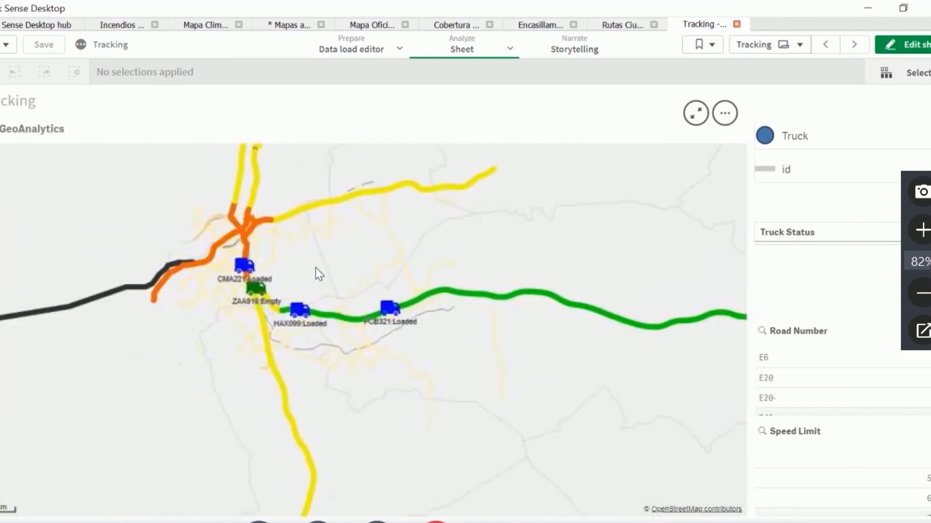
scroll(315, 269, "down", 2)
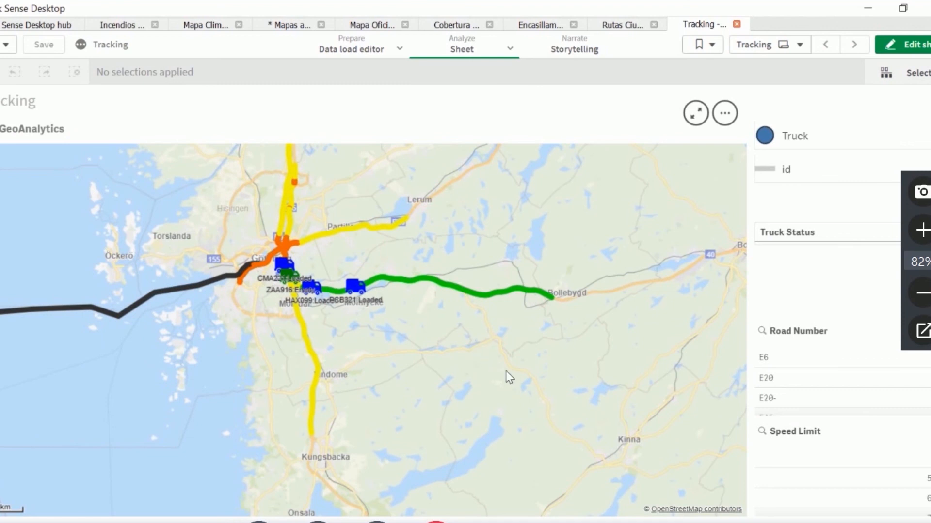
scroll(280, 287, "up", 1)
scroll(310, 300, "up", 2)
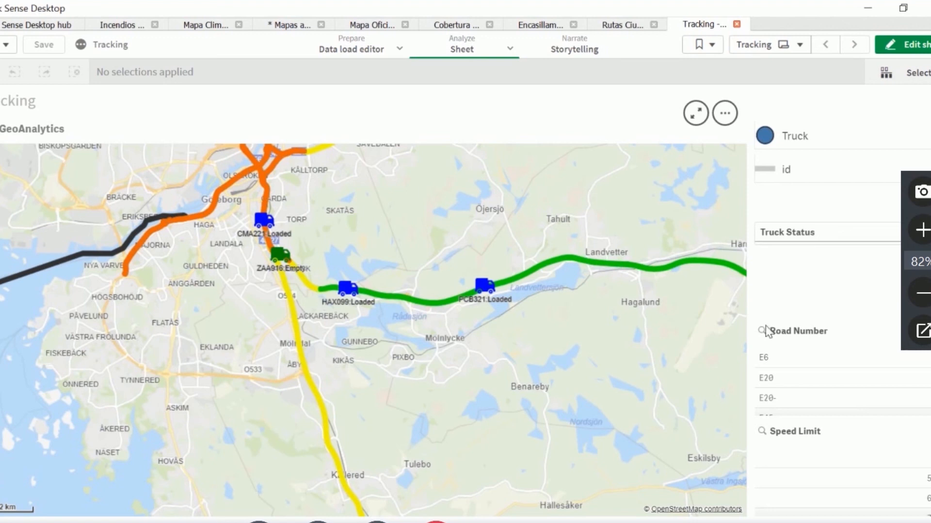
Step: Filter the tracking map by road number E20 and by the blank speed limit, clearing each selection again
left_click(773, 377)
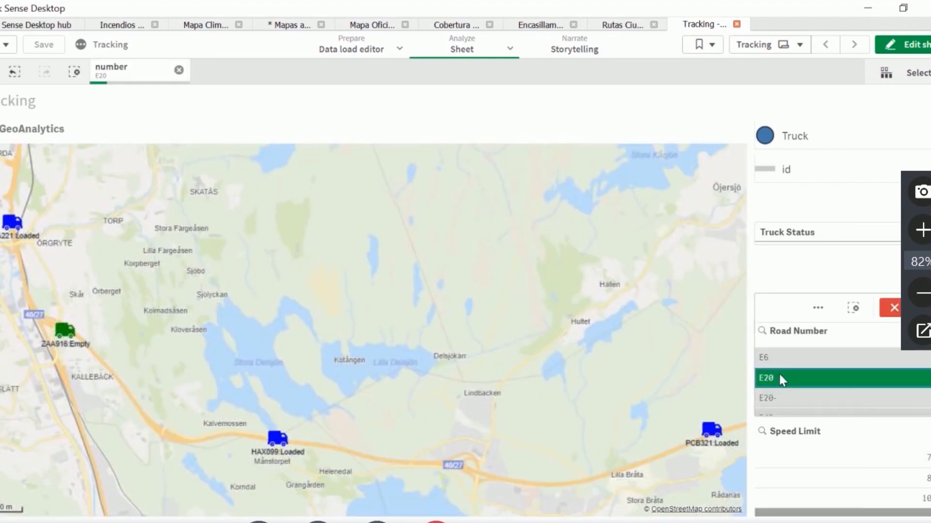
left_click(779, 375)
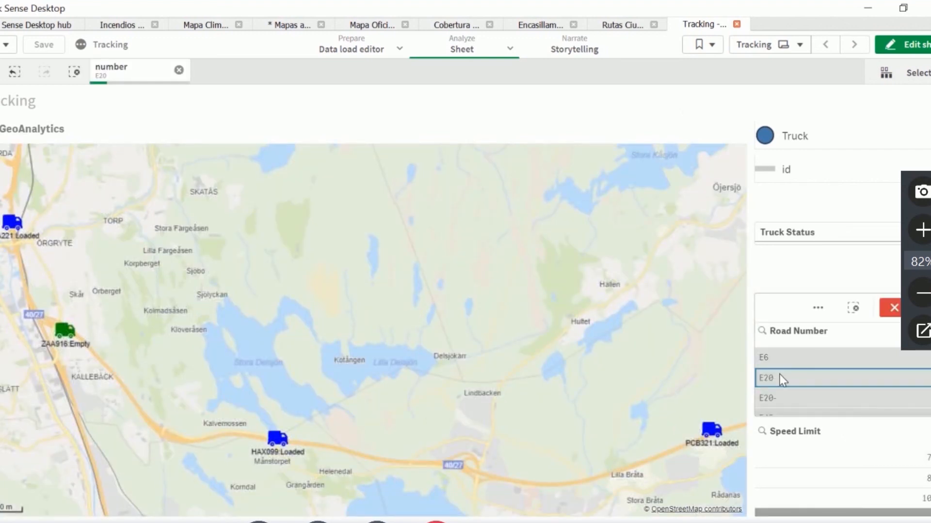
left_click(813, 463)
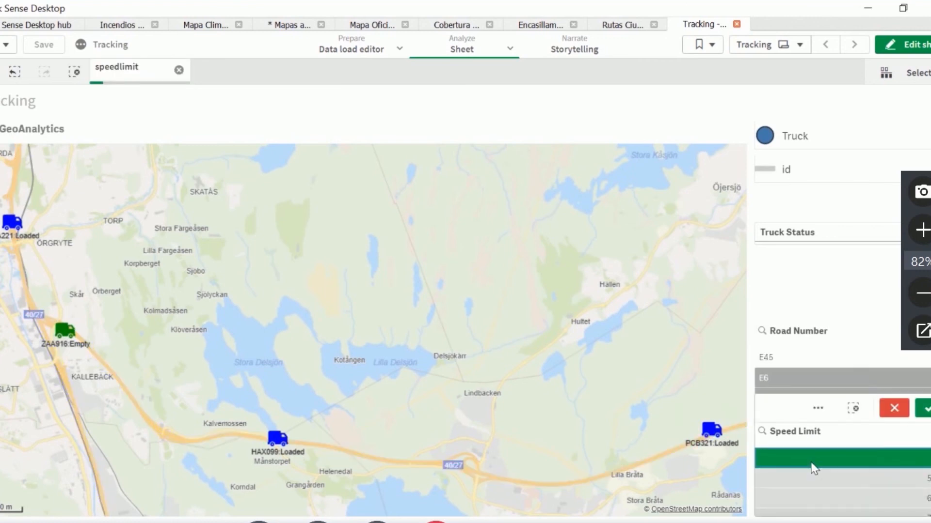
left_click(854, 466)
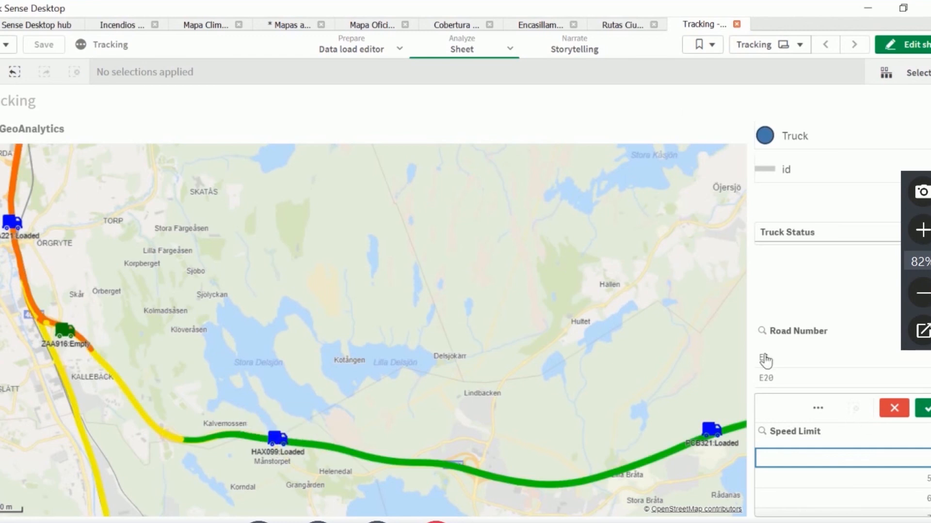
Step: Inspect truck CMA221 and the speed limit of the adjacent E6 road on the map, and cancel the map selection
scroll(427, 201, "down", 2)
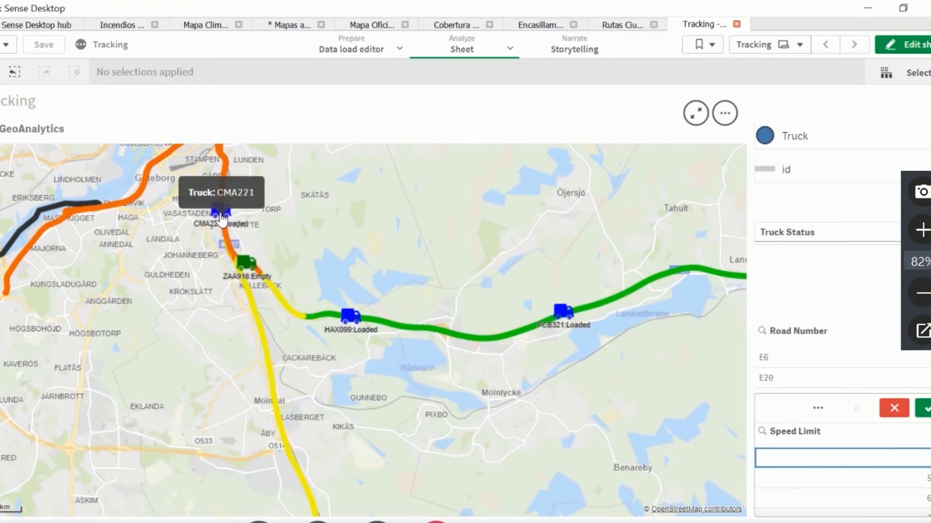
left_click(231, 246)
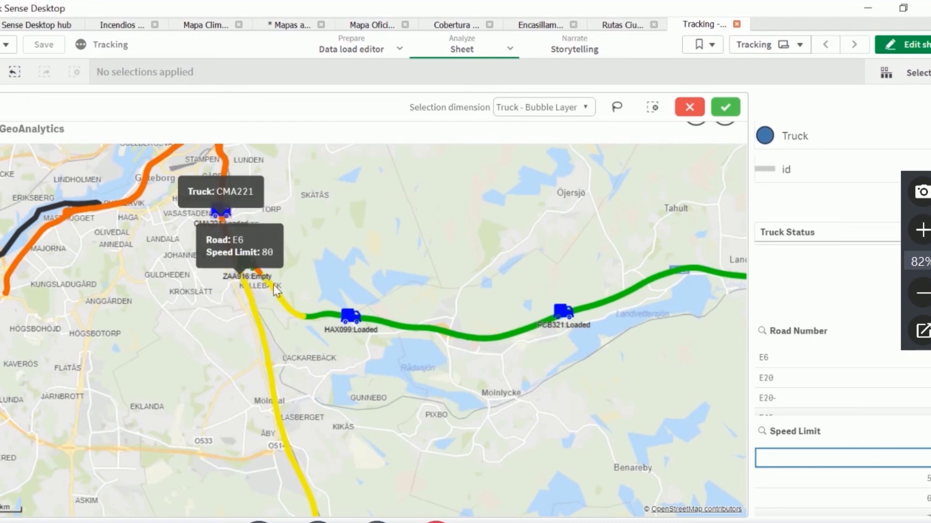
left_click(689, 108)
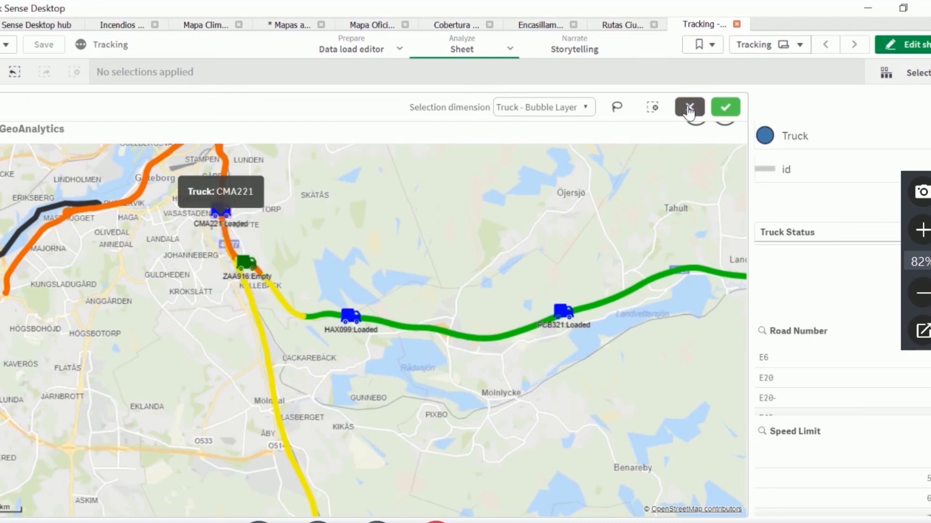
left_click(689, 109)
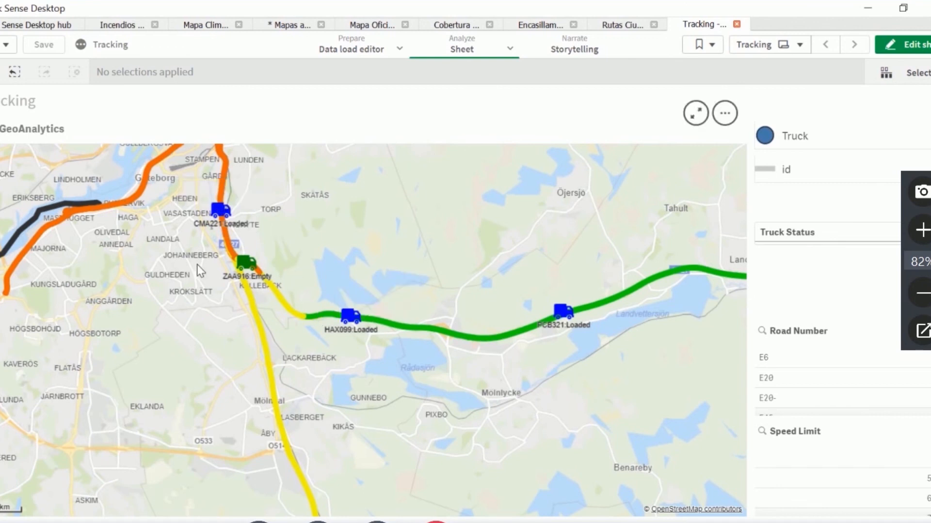
Step: Open the Tráfico Barcelona app from the hub and show its Tráfico de Barcelona sheet
left_click(8, 27)
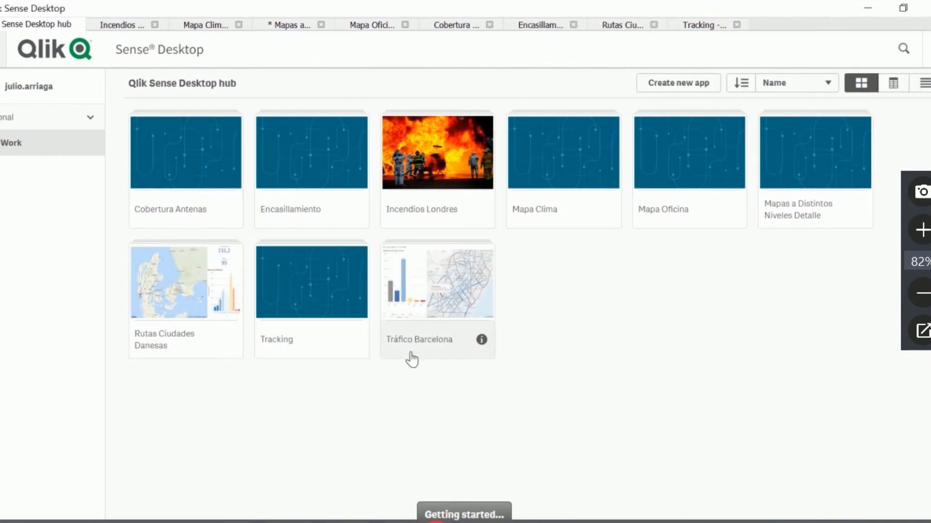
left_click(449, 298)
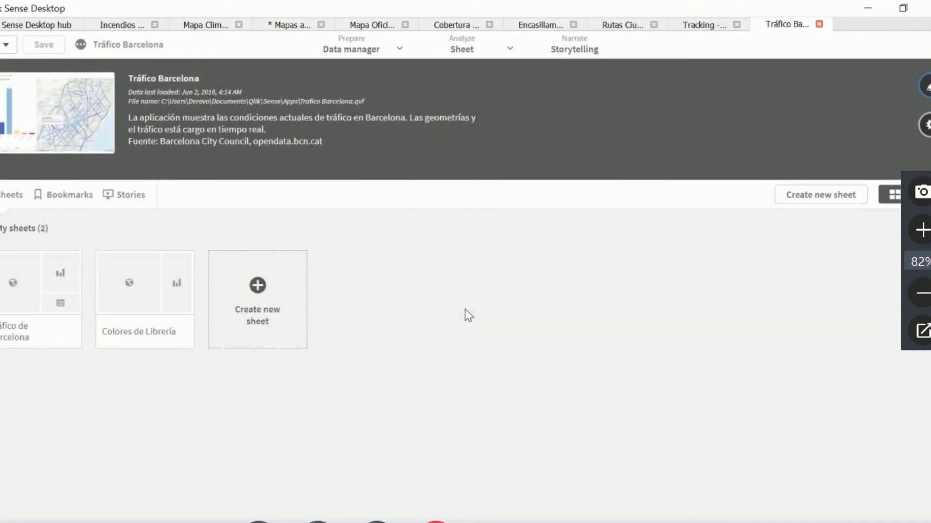
left_click(26, 302)
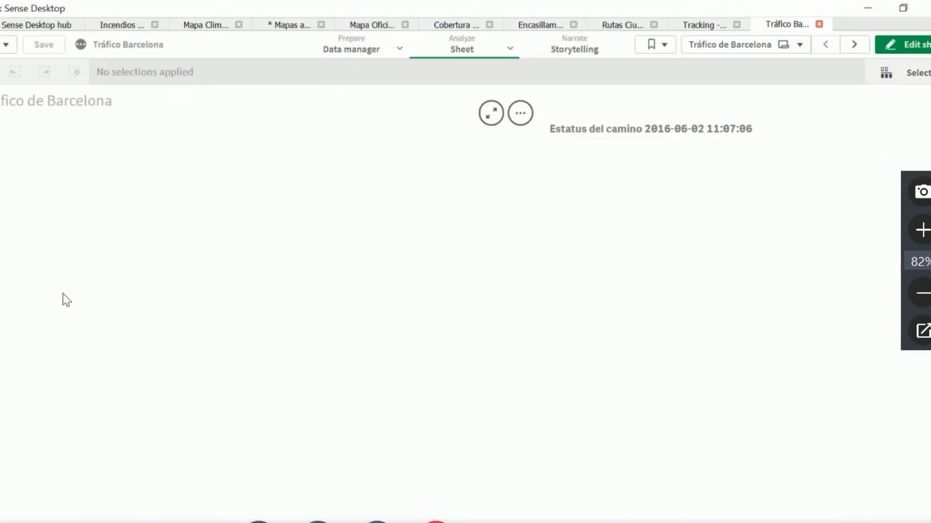
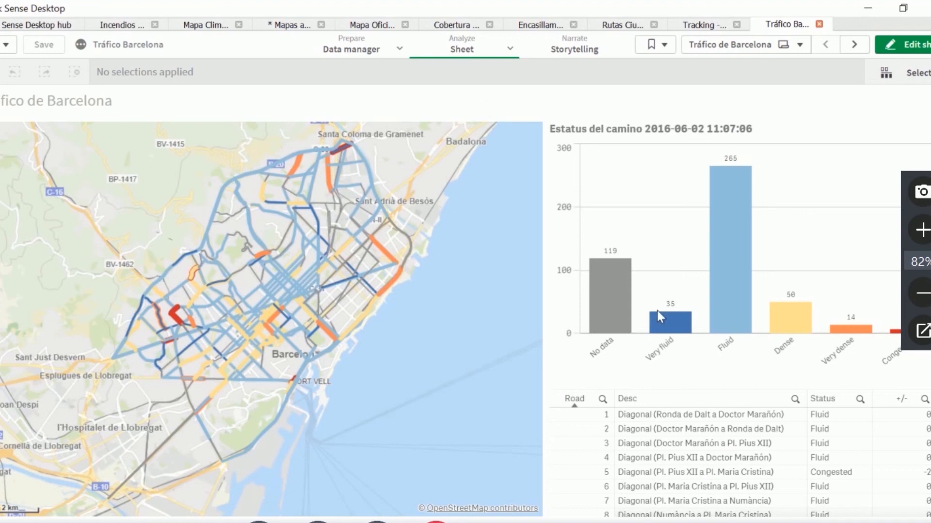
Step: Filter the Barcelona roads to the Fluid status, examine them on the map and clear that filter
left_click(728, 276)
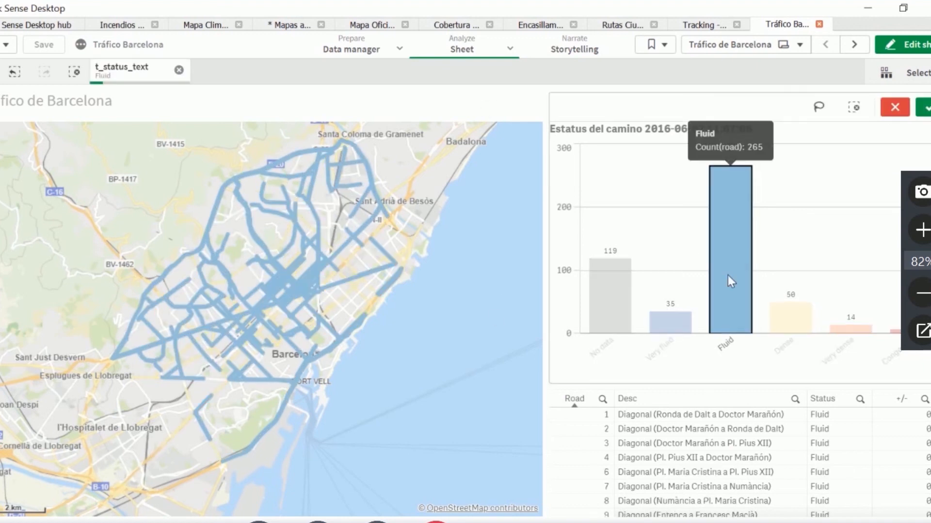
left_click(921, 105)
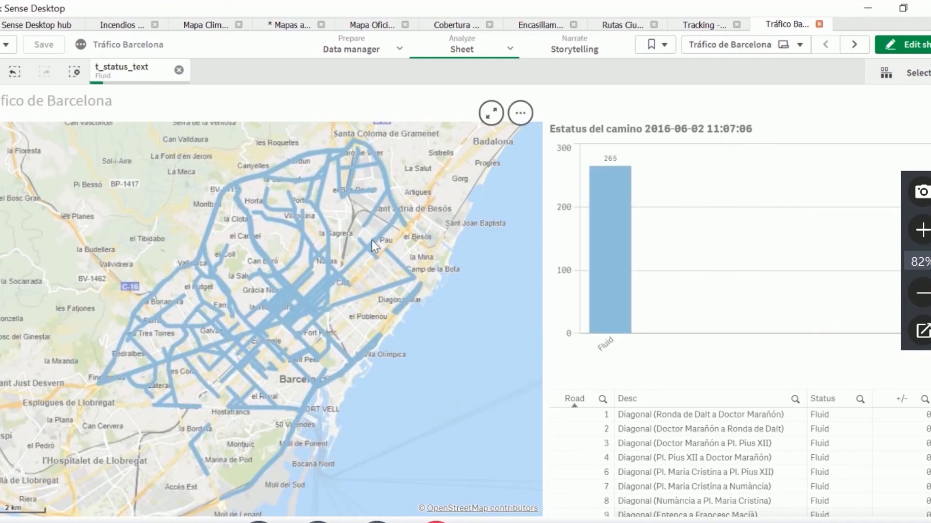
left_click(179, 72)
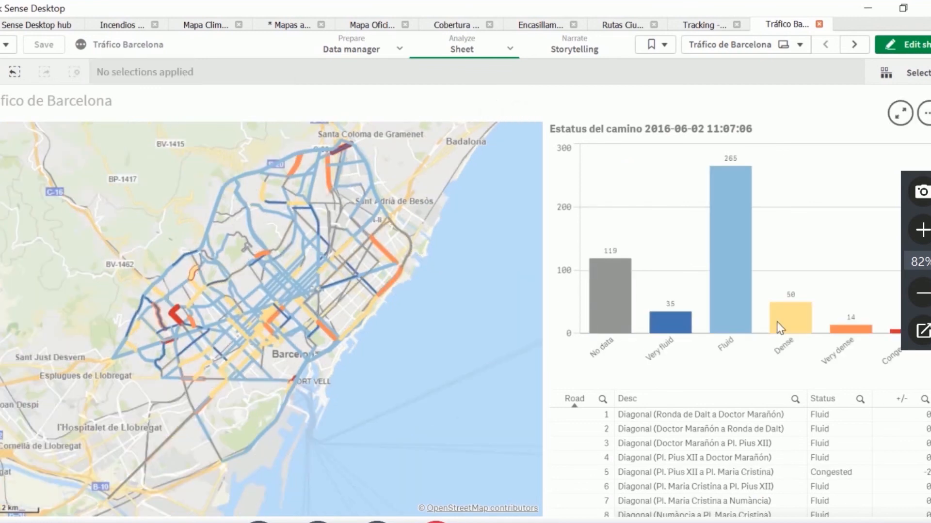
Step: Filter the Barcelona roads to the Dense status, clear the filter and examine the full traffic map
left_click(789, 325)
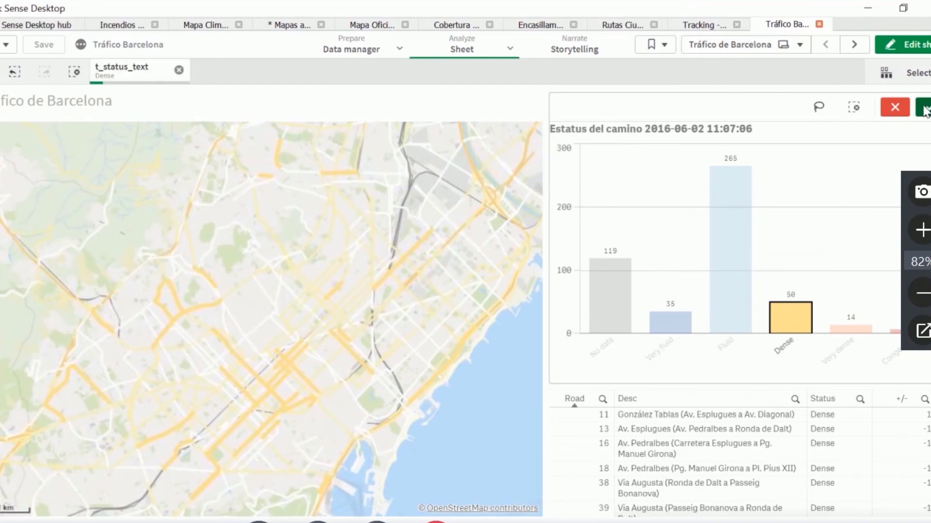
left_click(678, 415)
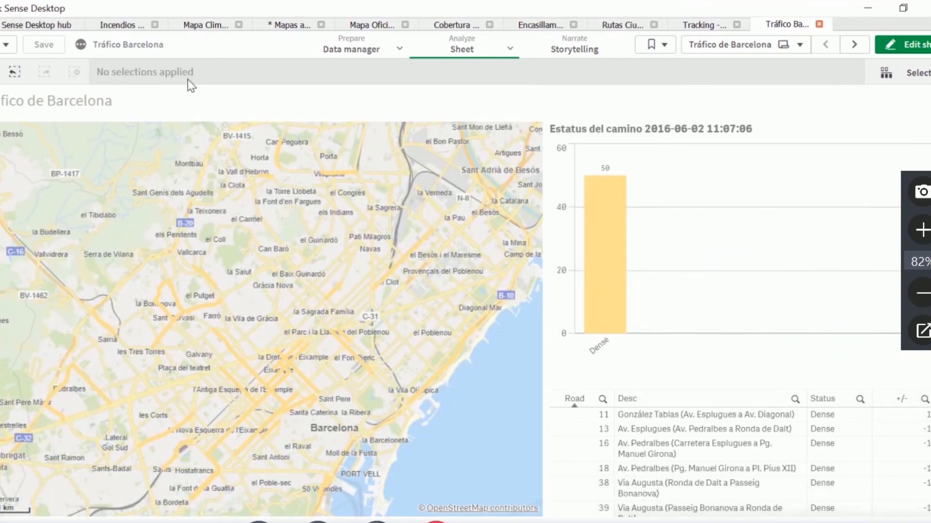
left_click(179, 72)
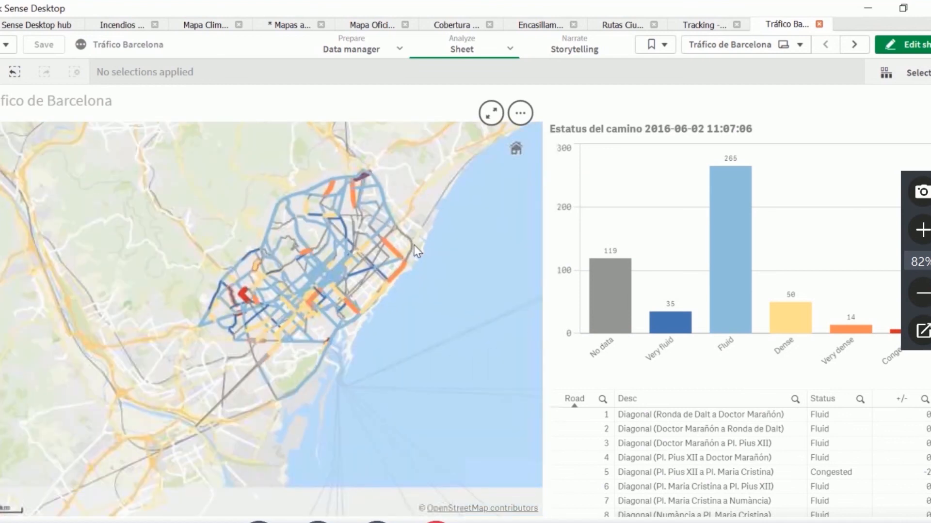
mouse_move(417, 248)
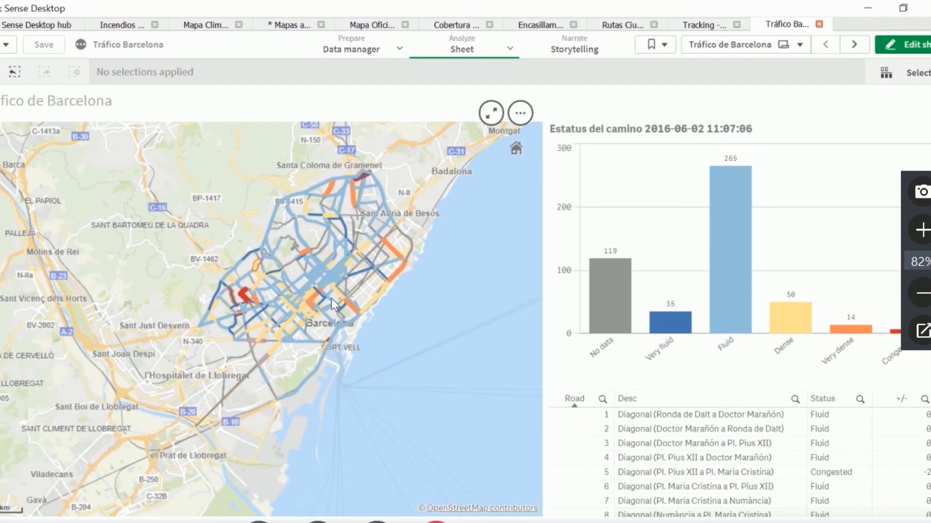
Step: Return to the Qlik Sense Desktop hub and switch to the GoToMeeting page in the browser
left_click(37, 25)
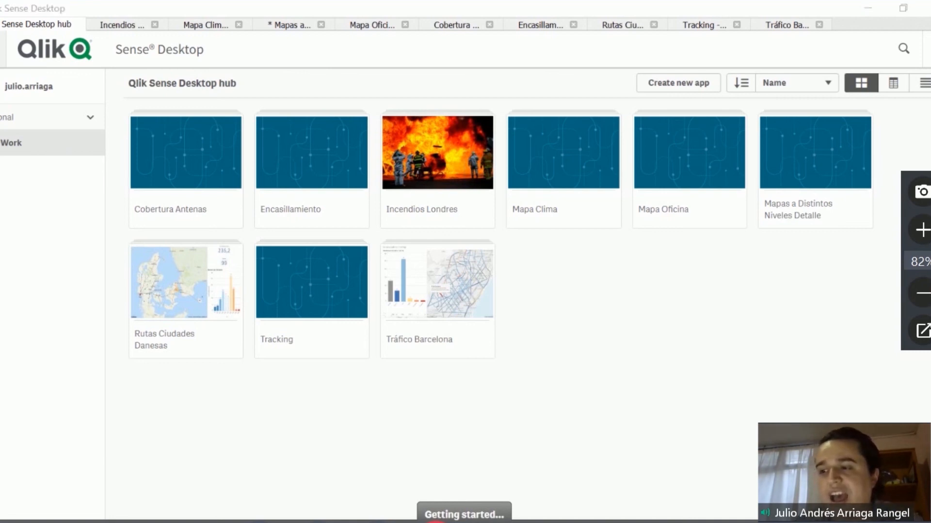
key("alt+Tab")
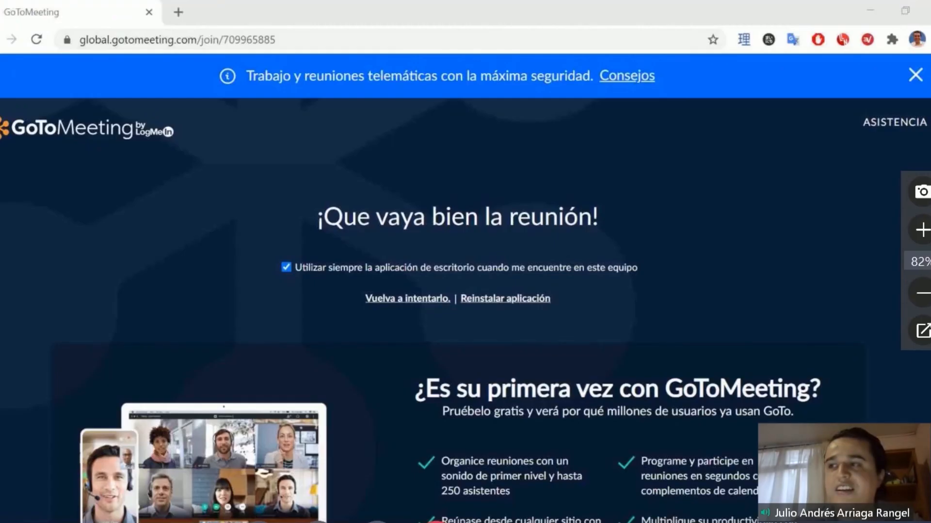